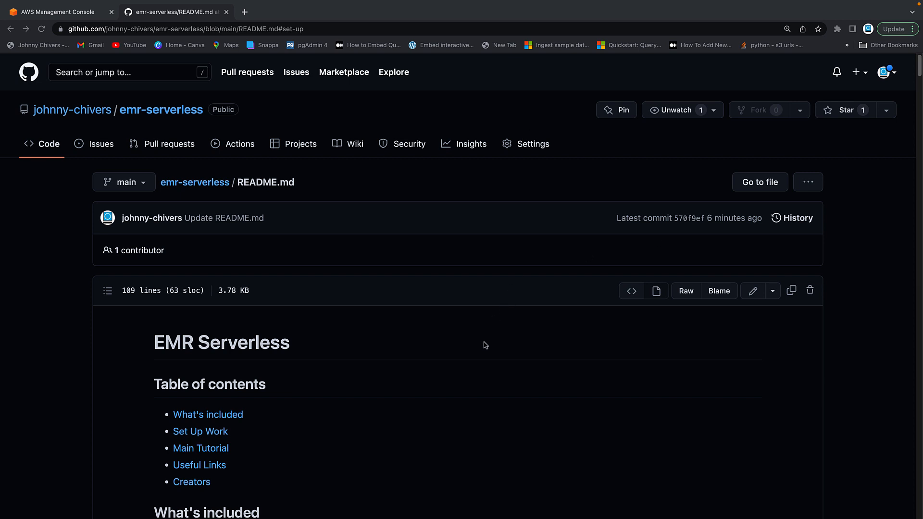
- Go to the emr-serverless repository's main page and download the repository as a ZIP file
scroll(367, 324, "down", 2)
scroll(377, 363, "up", 2)
left_click(212, 185)
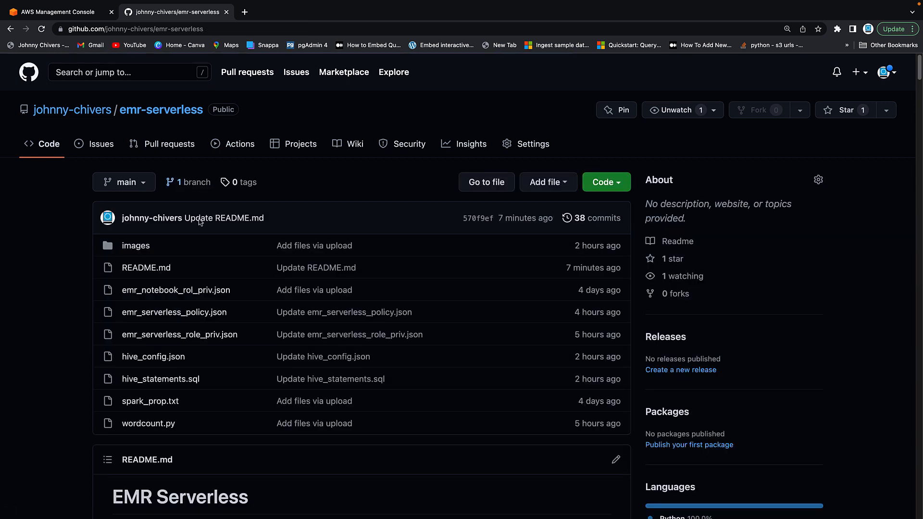
left_click(560, 183)
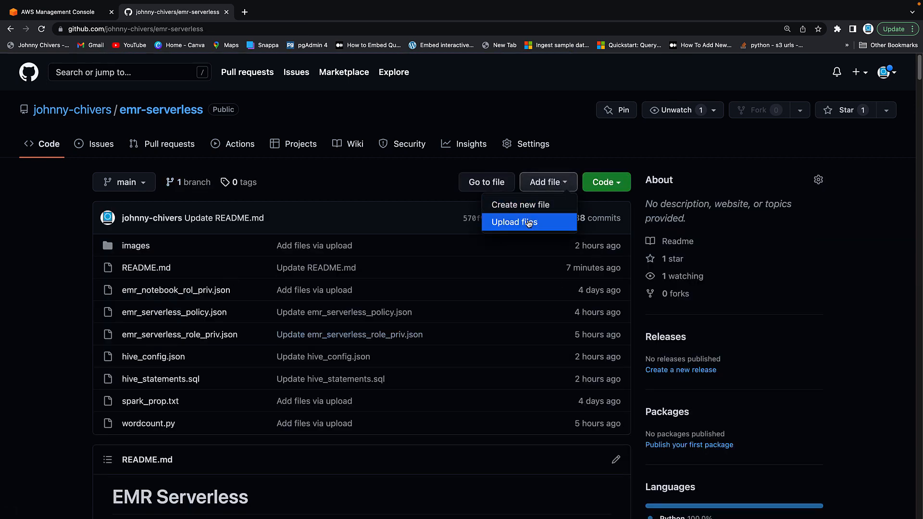
left_click(579, 149)
left_click(605, 182)
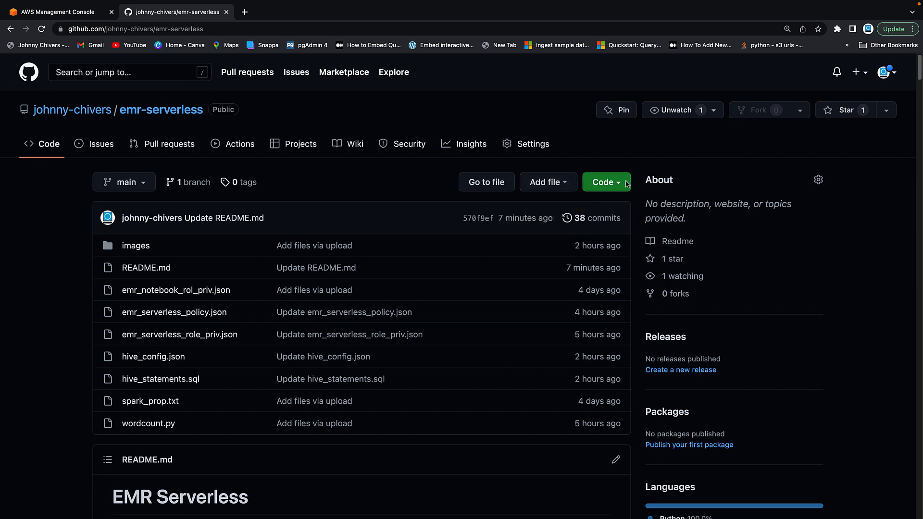
left_click(482, 350)
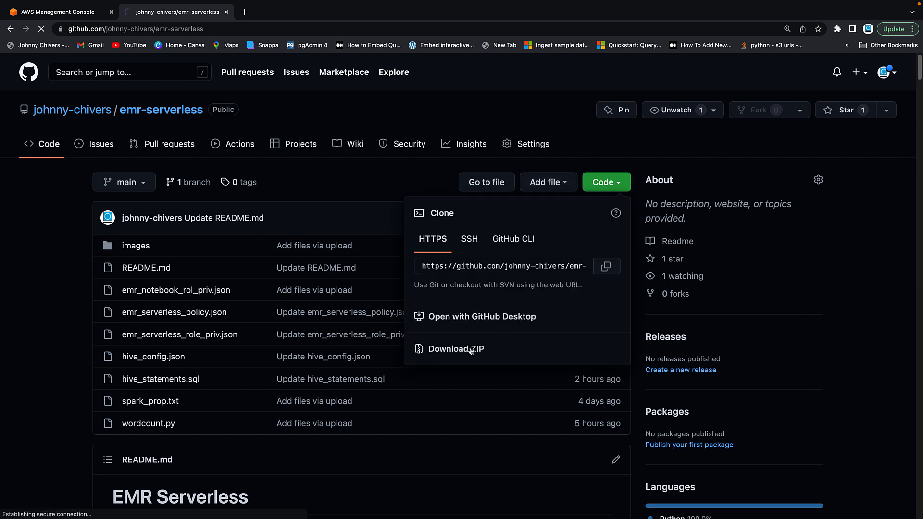
left_click(913, 505)
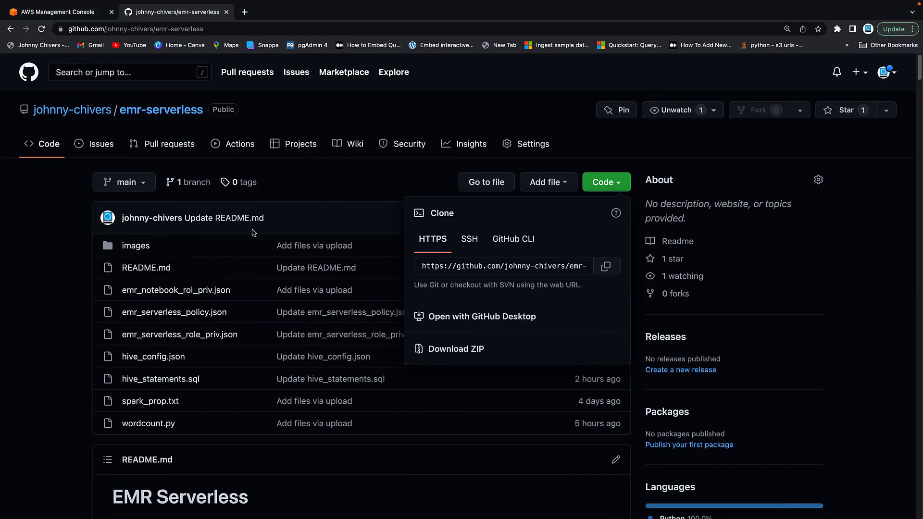
left_click(287, 174)
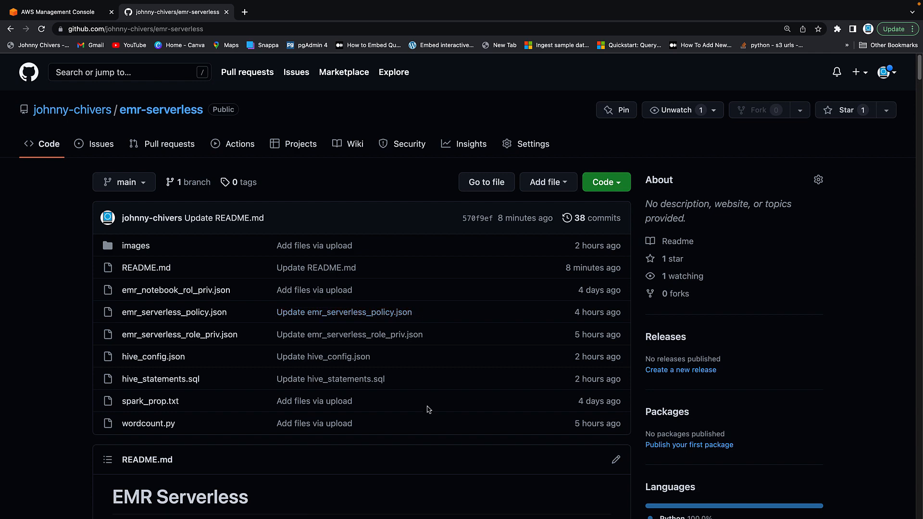
- Look through the repository README, from the setup instructions to the Spark job submission steps
scroll(429, 410, "down", 8)
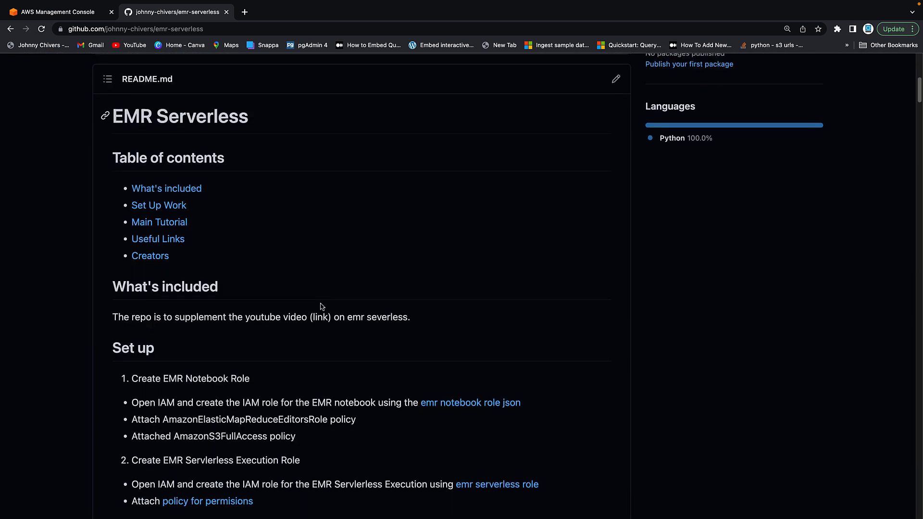
scroll(322, 306, "down", 20)
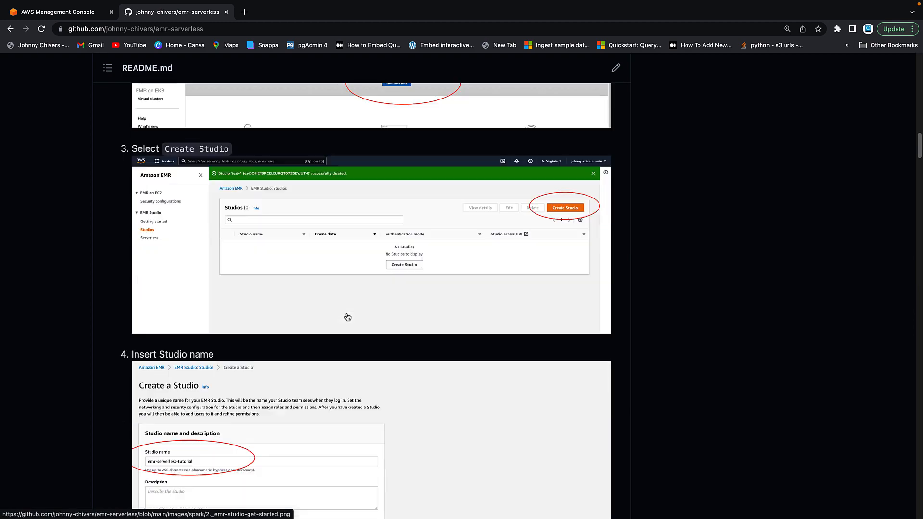
scroll(348, 316, "down", 20)
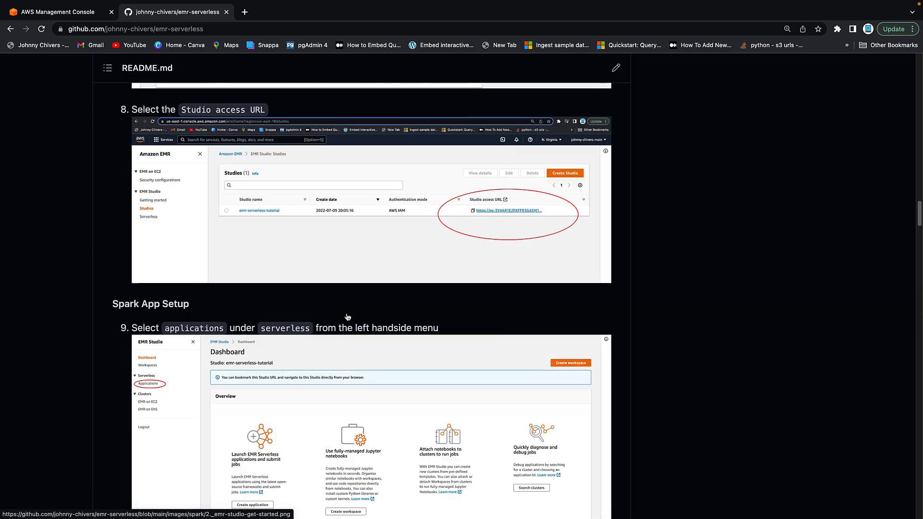
scroll(348, 317, "down", 16)
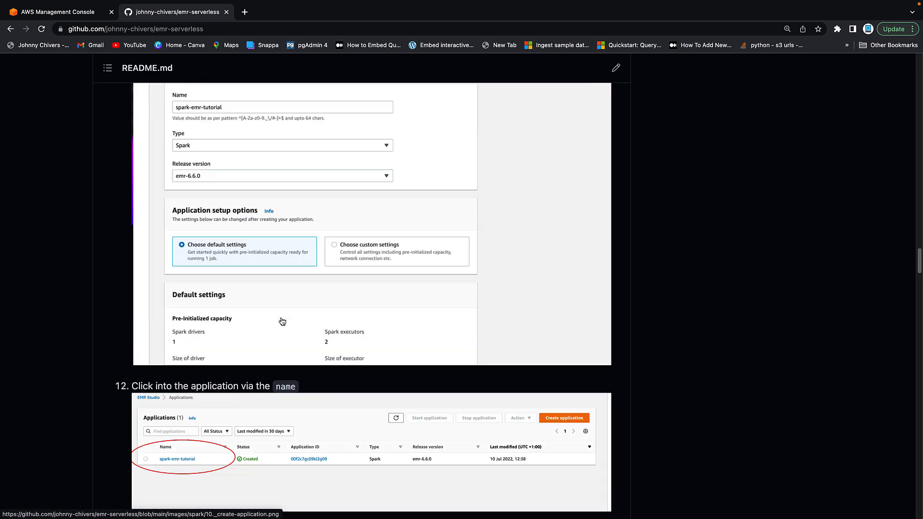
scroll(282, 321, "down", 10)
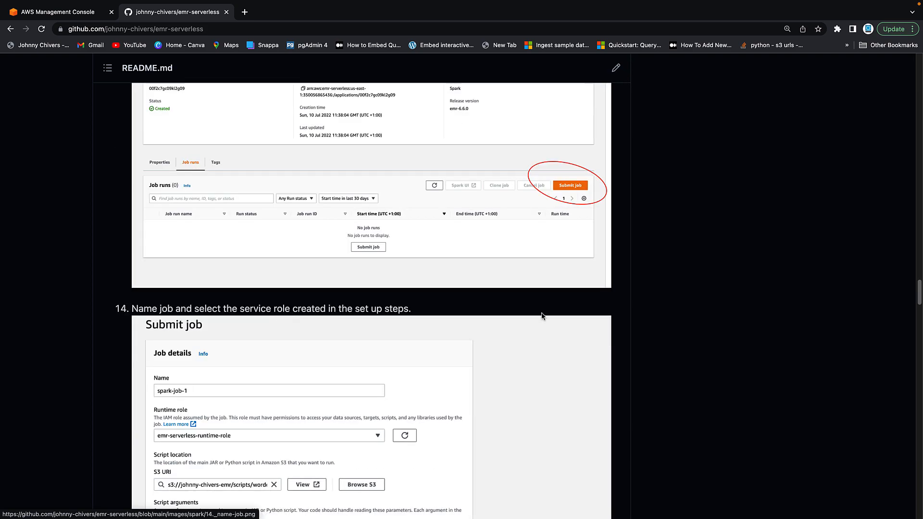
left_click_drag(919, 286, 865, 84)
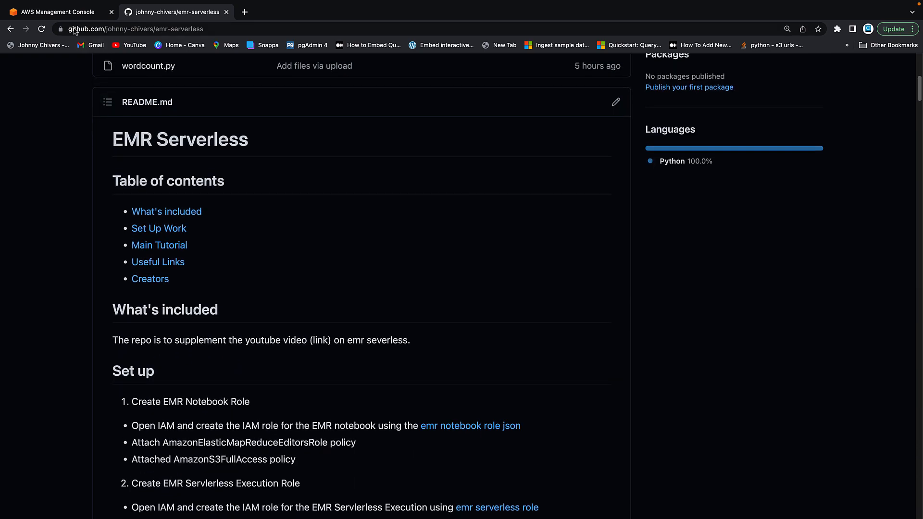
- In the AWS Management Console, search the services for "iam" and open IAM in a new browser tab
left_click(59, 13)
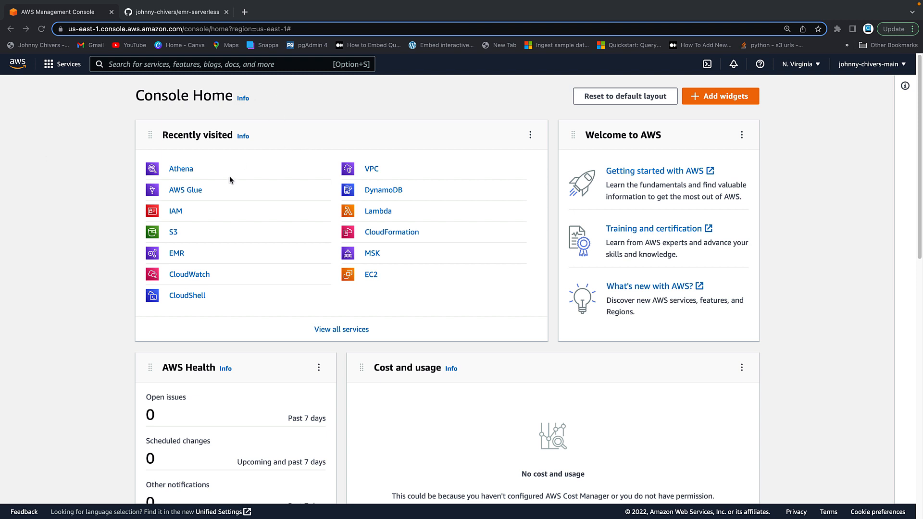
right_click(177, 211)
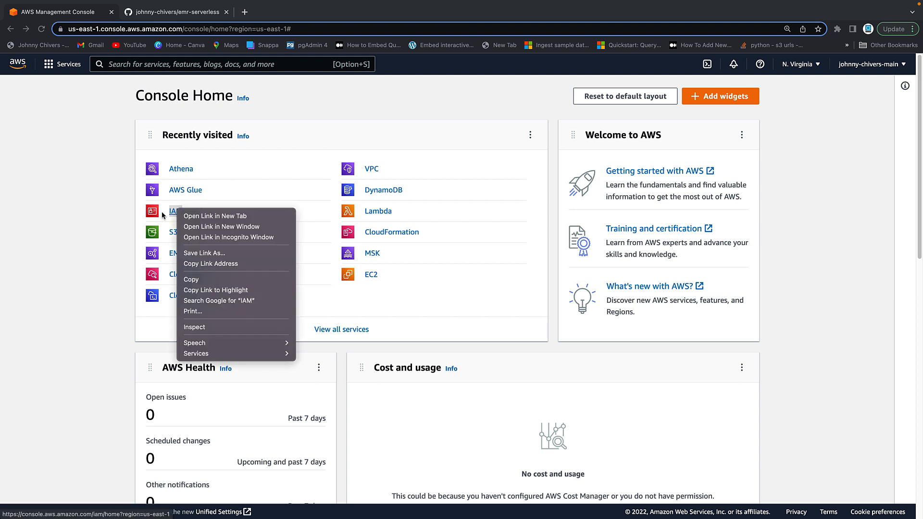
left_click(113, 214)
left_click(224, 65)
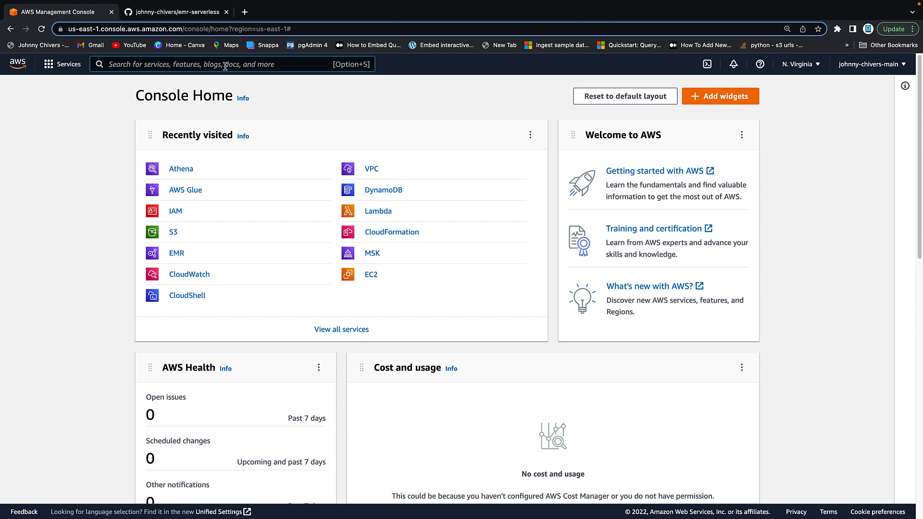
type("iam")
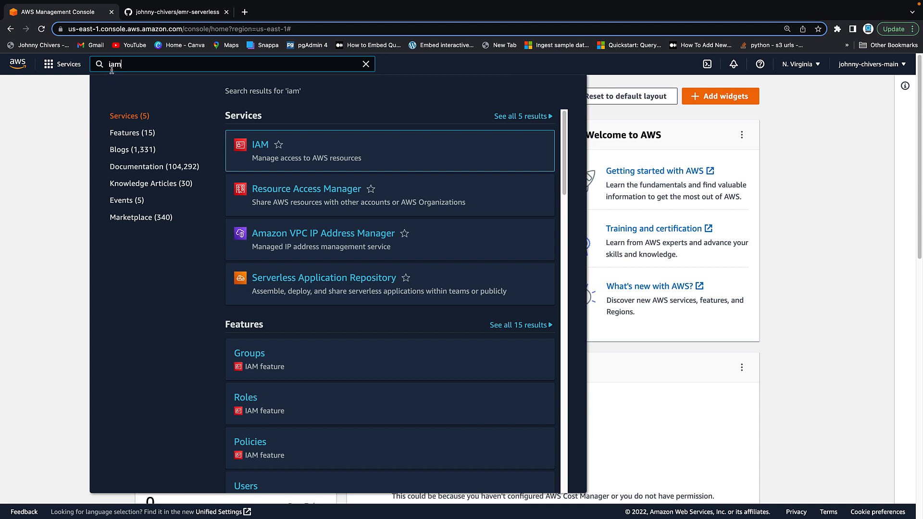
right_click(258, 143)
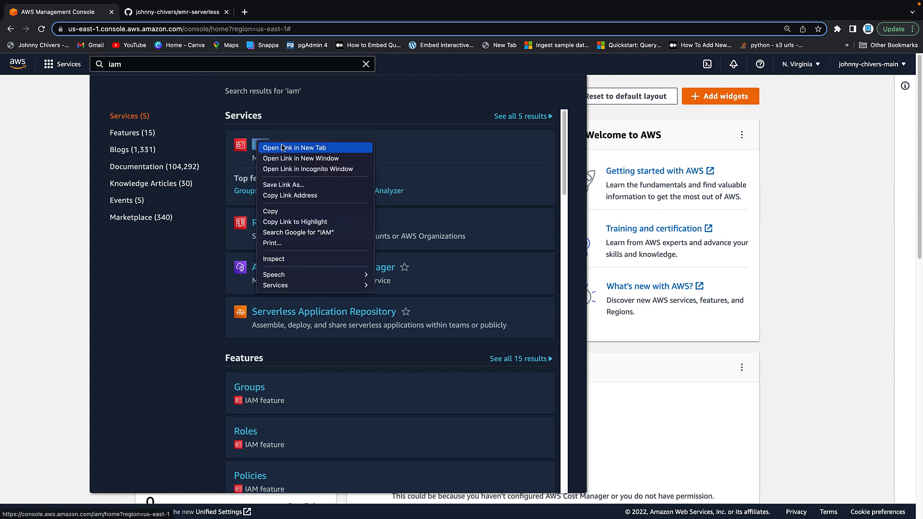
left_click(258, 133)
left_click(171, 12)
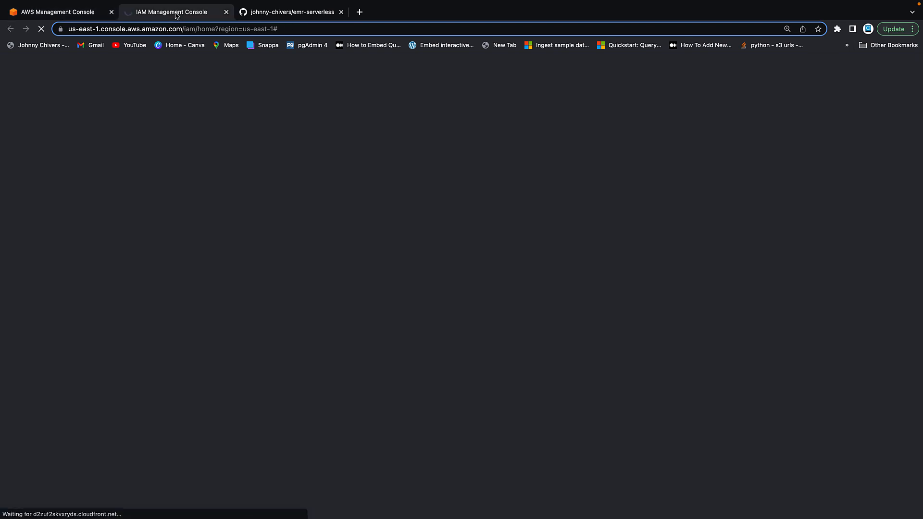
- Return to the GitHub README and examine the Set up section's instructions for creating the EMR notebook role
left_click(88, 11)
left_click(2, 185)
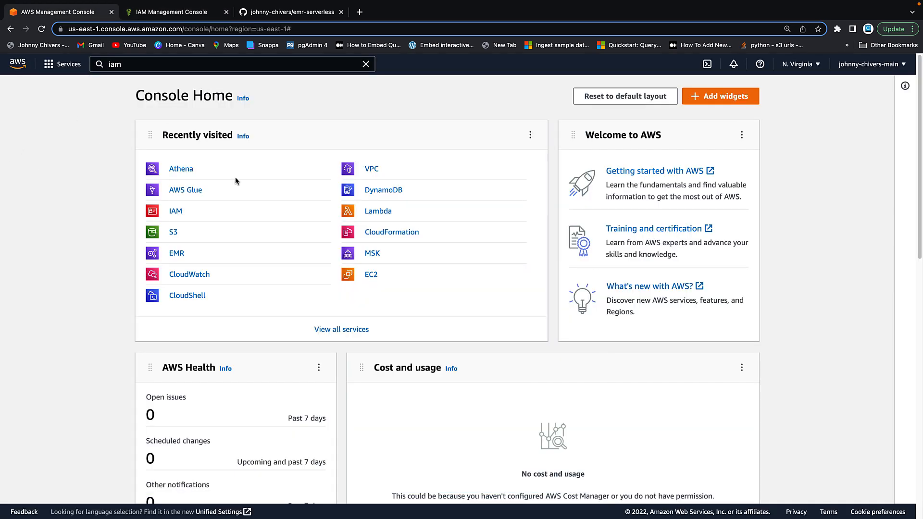
mouse_move(174, 3)
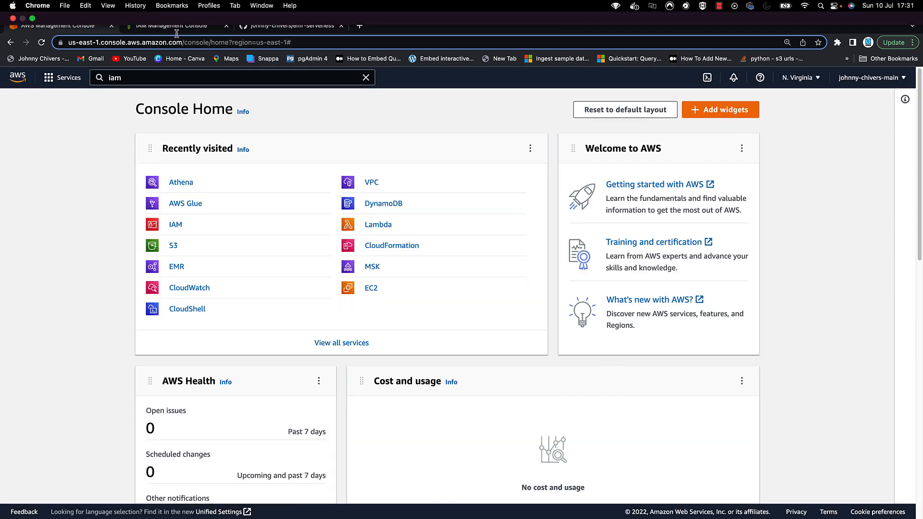
left_click(179, 16)
left_click(310, 10)
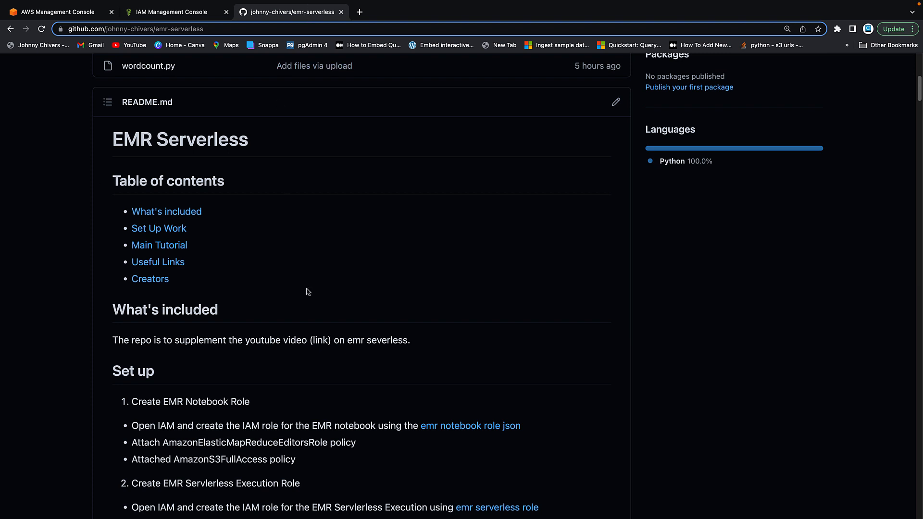
scroll(308, 292, "down", 5)
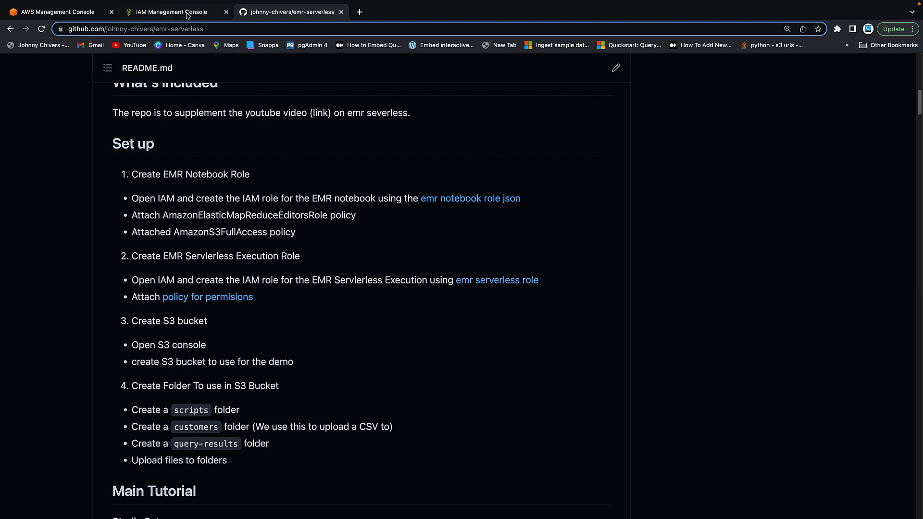
- Start creating a new role in the IAM console with Custom trust policy as the trusted entity type
left_click(160, 14)
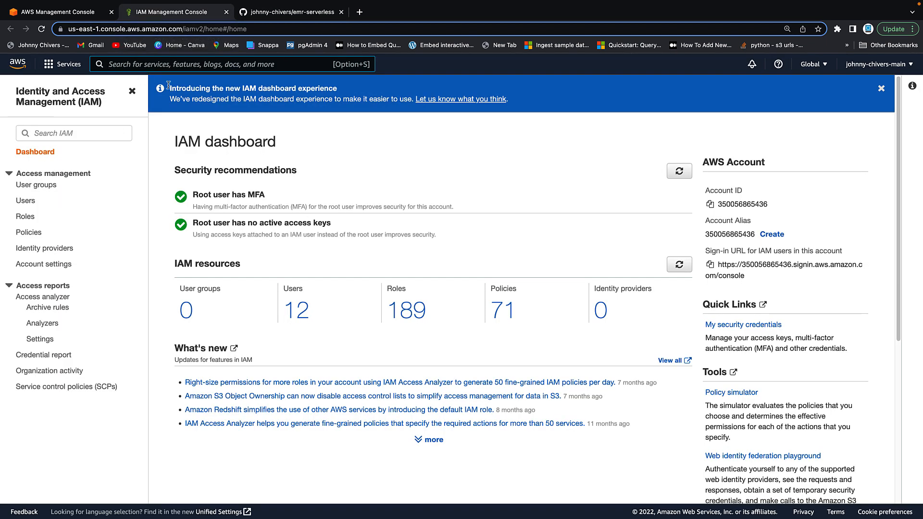
left_click(22, 219)
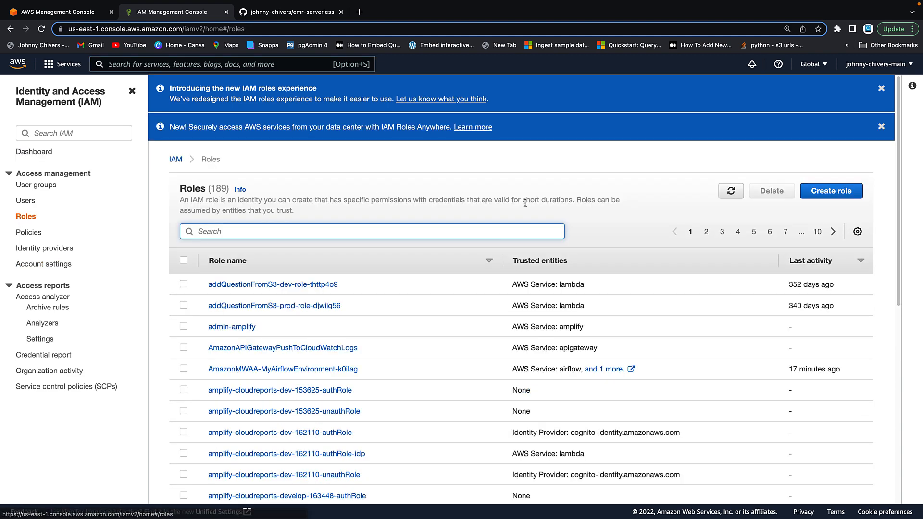
left_click(830, 192)
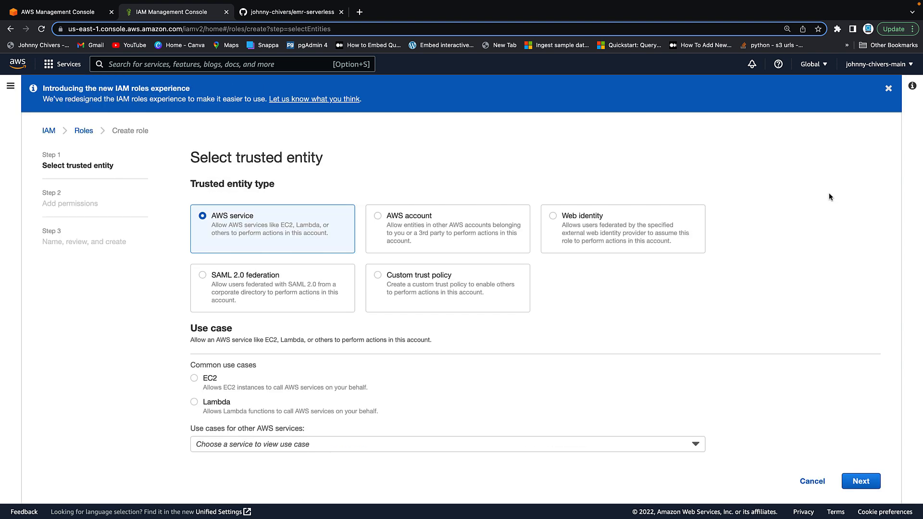
left_click(425, 290)
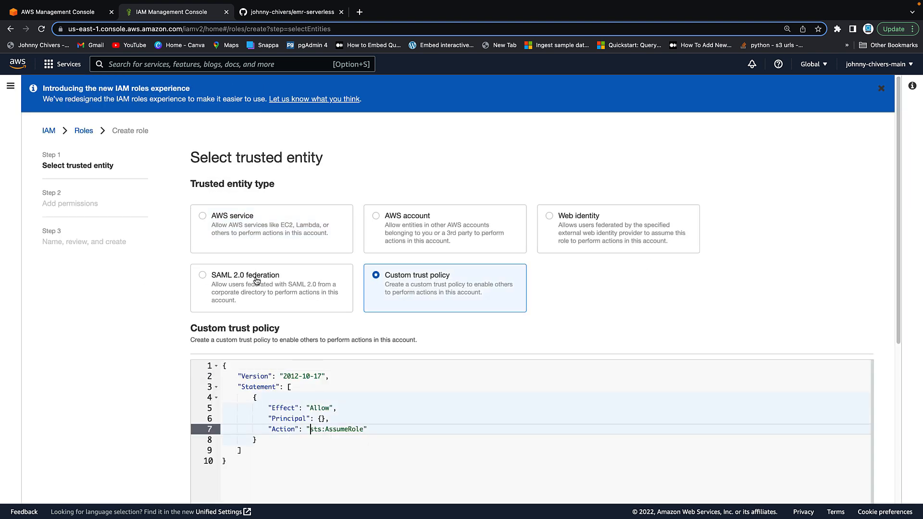
scroll(256, 281, "down", 3)
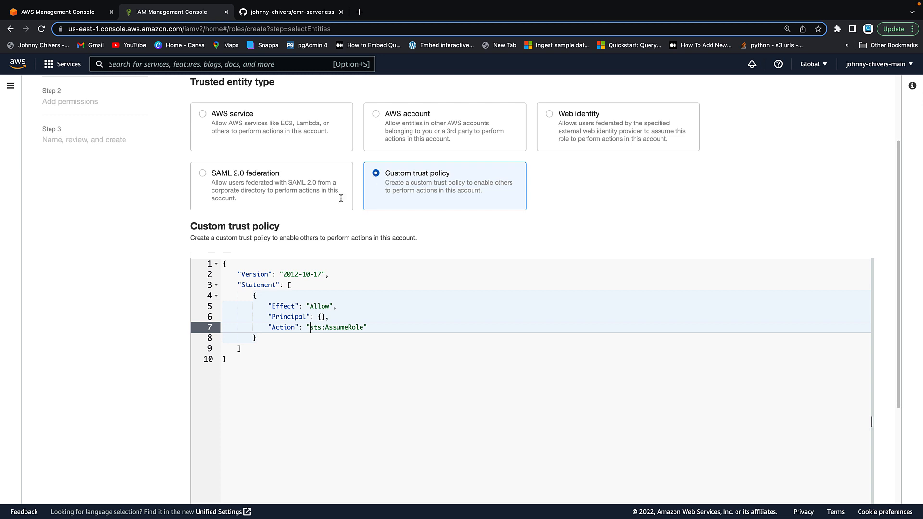
- Open the README's linked "emr notebook role json" file in a new browser tab and copy its contents
left_click(55, 12)
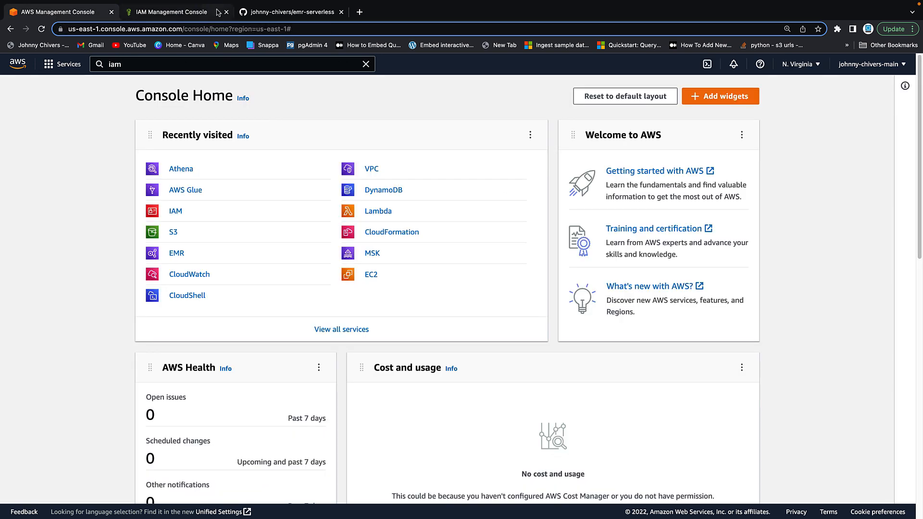
left_click(192, 12)
left_click(298, 10)
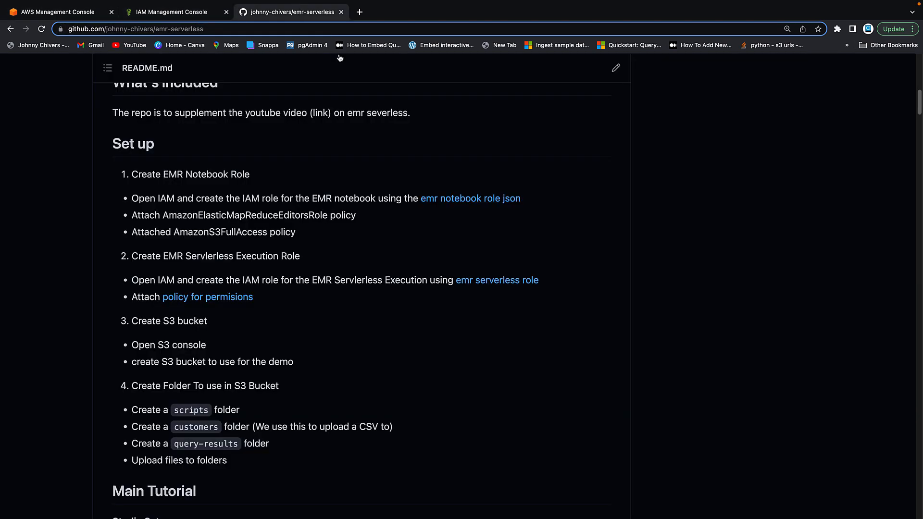
right_click(489, 199)
left_click(516, 205)
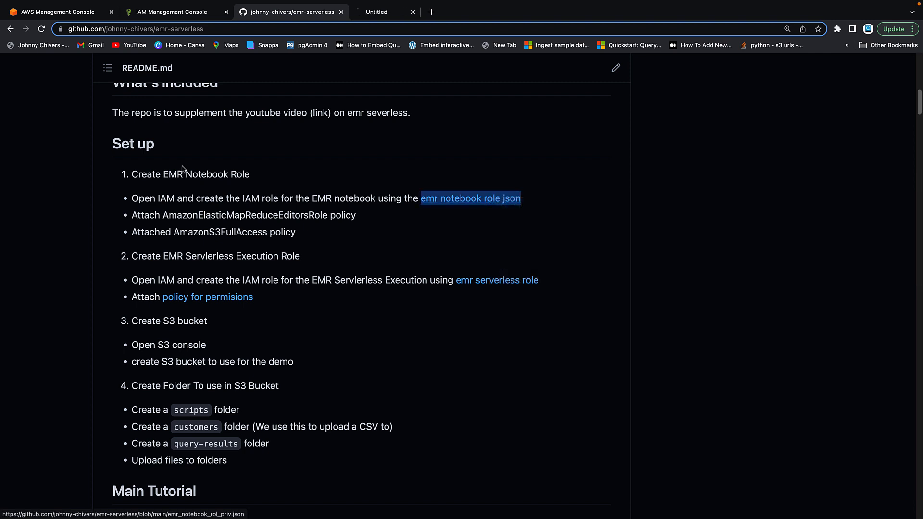
left_click(395, 15)
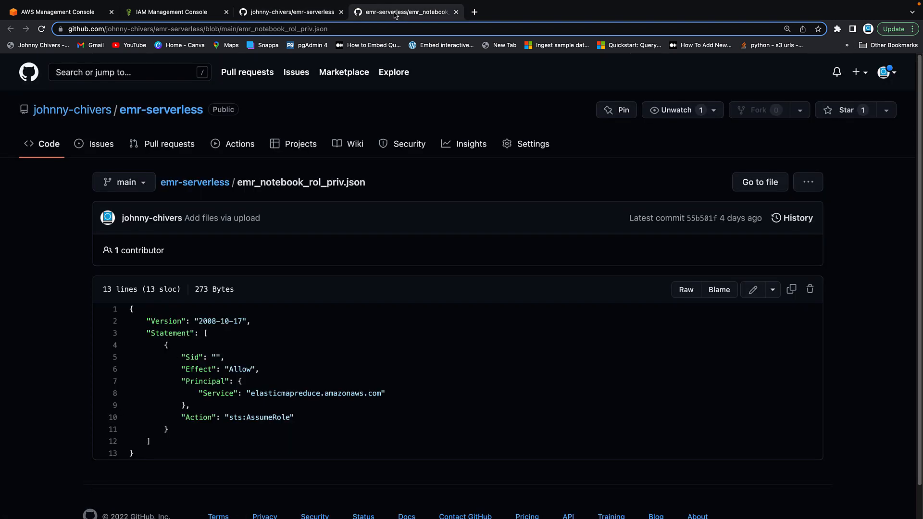
scroll(267, 410, "down", 1)
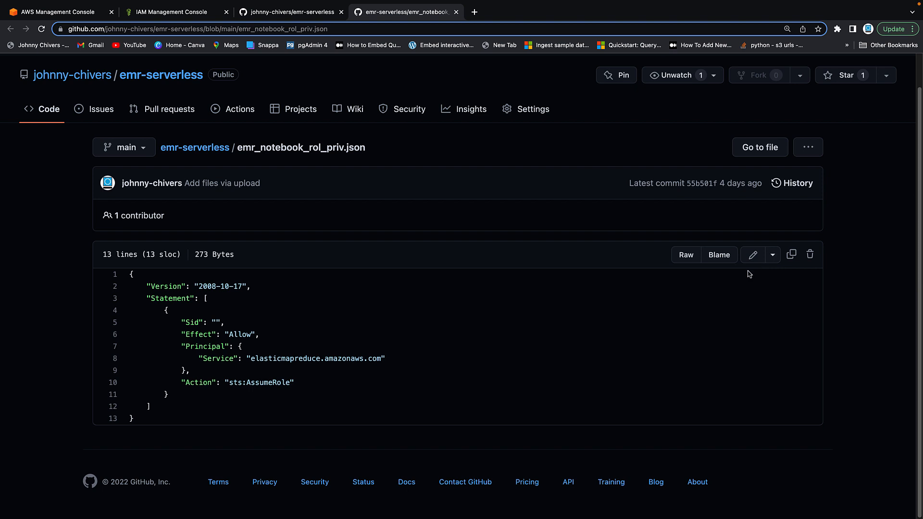
left_click(791, 258)
- Replace the default custom trust policy of the new IAM role with the copied JSON that allows elasticmapreduce.amazonaws.com to perform sts:AssumeRole
left_click(157, 13)
key("super+a")
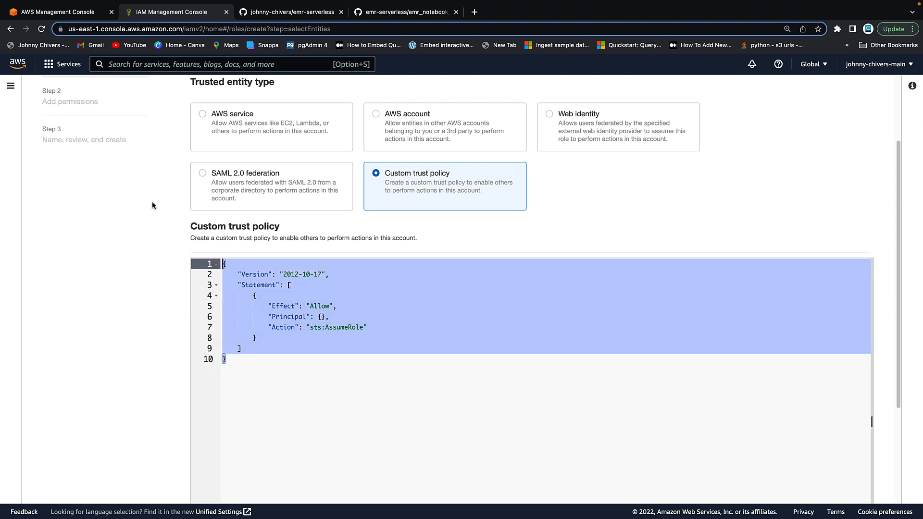
key("BackSpace")
type("{     \"Version\": \"2008-10-17\",     \"Statement\": [         {             \"Sid\": \"\",             \"Effect\": \"Allow\",             \"Principal\": {                 \"Service\": \"elasticmapreduce.amazonaws.com\"             },             \"Action\": \"sts:AssumeRole\"         }     ] }")
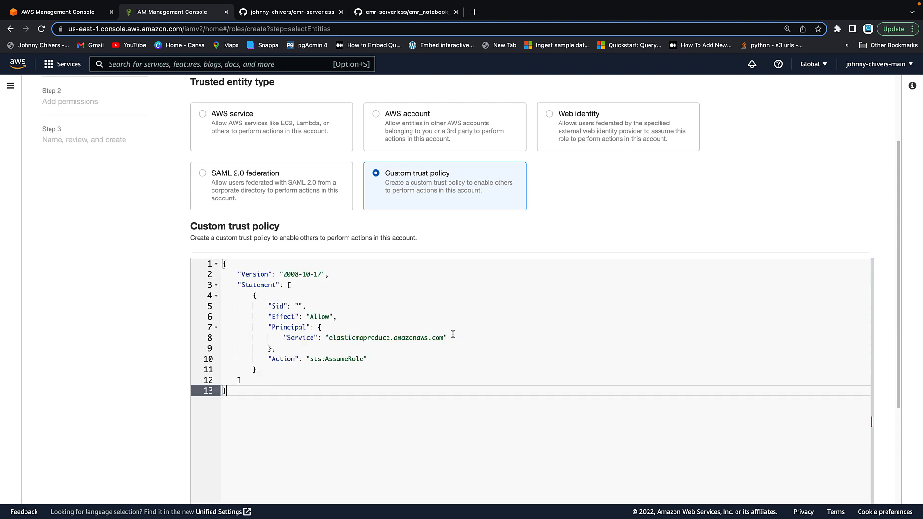
scroll(453, 334, "down", 1)
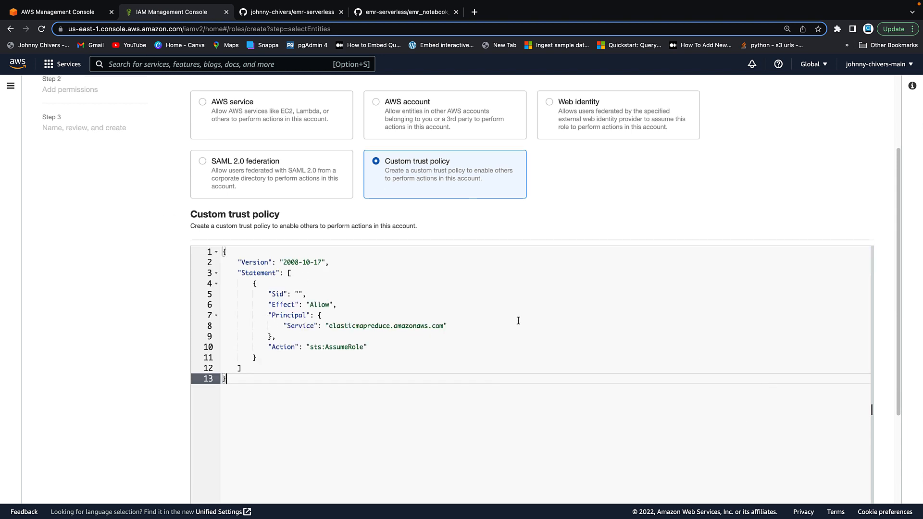
- Accept the custom trust policy to proceed to permissions, and copy the AmazonElasticMapReduceEditorsRole policy name from the GitHub README
scroll(577, 375, "down", 5)
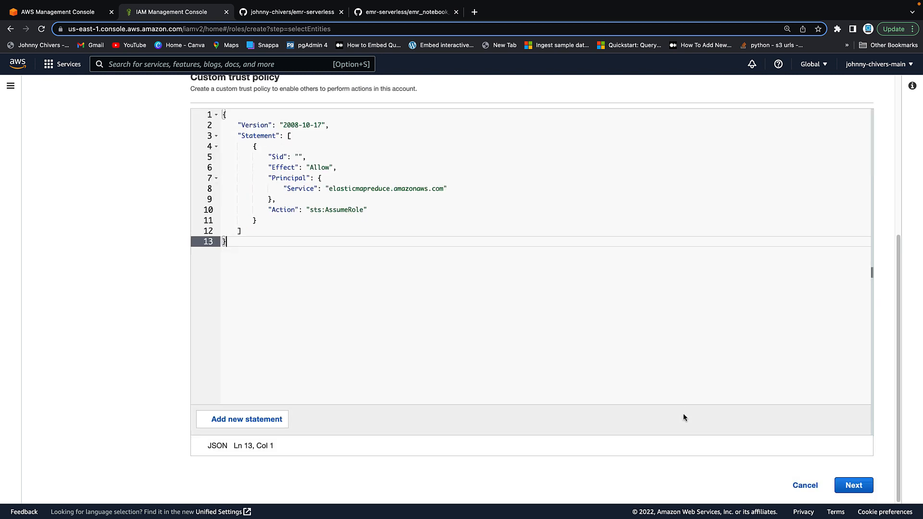
left_click(853, 486)
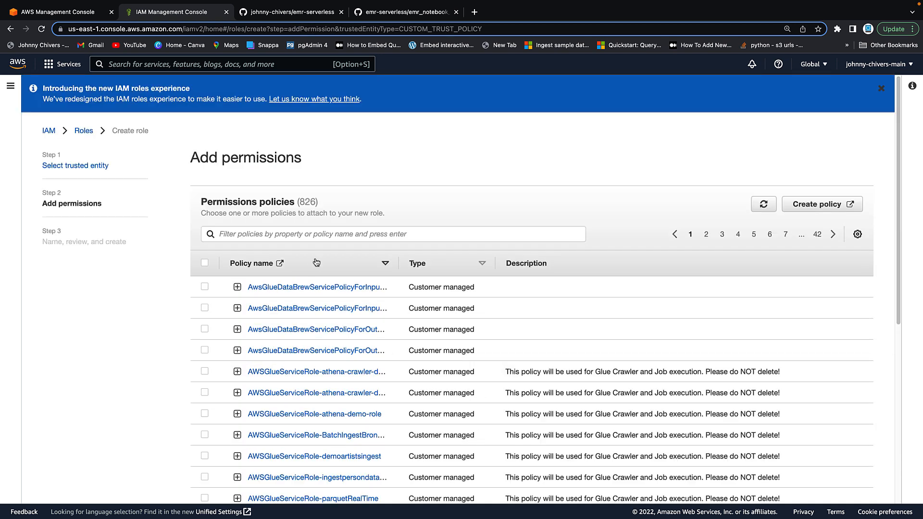
left_click(404, 12)
left_click(308, 12)
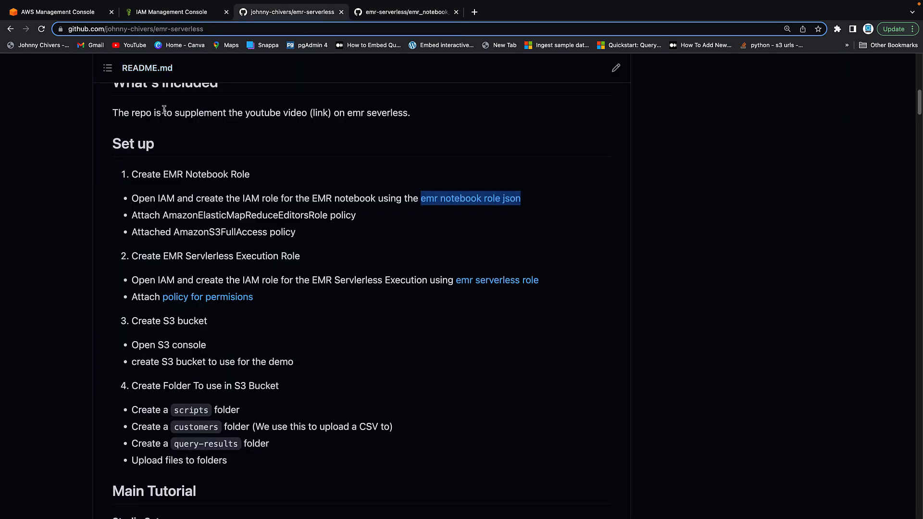
scroll(240, 279, "down", 1)
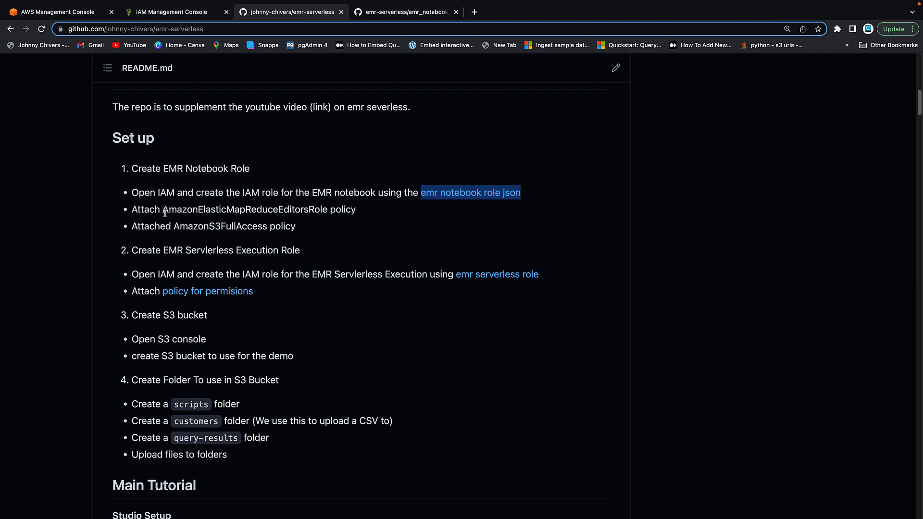
left_click_drag(164, 210, 330, 210)
key("super+c")
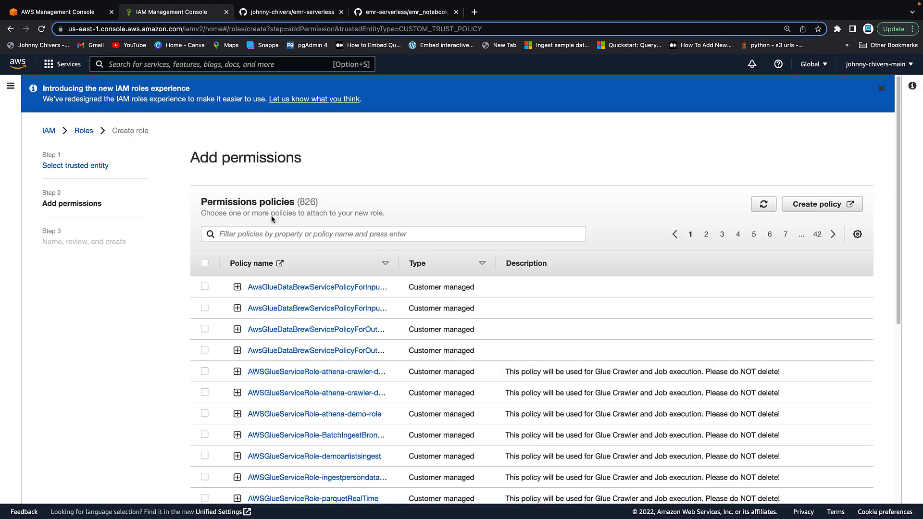
- Find the AmazonElasticMapReduceEditorsRole policy in the new role's permissions, select it, and clear the filter
left_click(190, 12)
left_click(285, 233)
key("super+v")
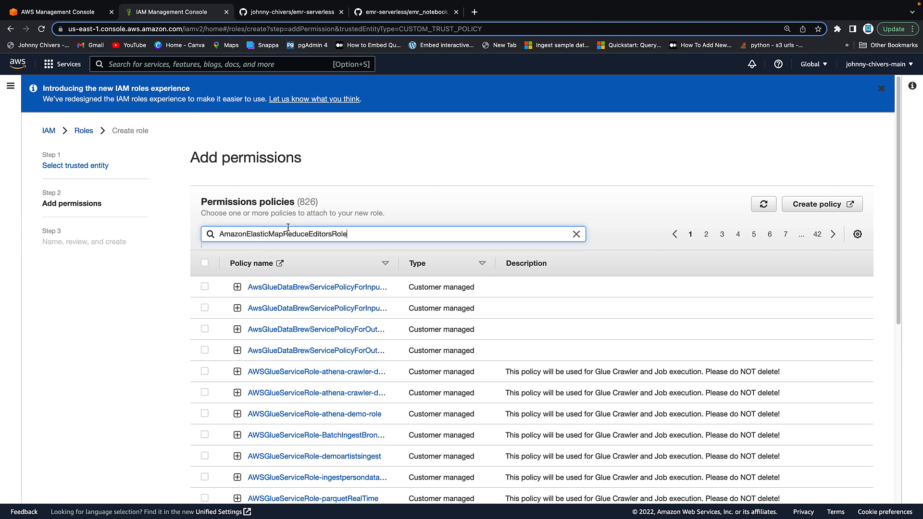
key("Return")
left_click(220, 309)
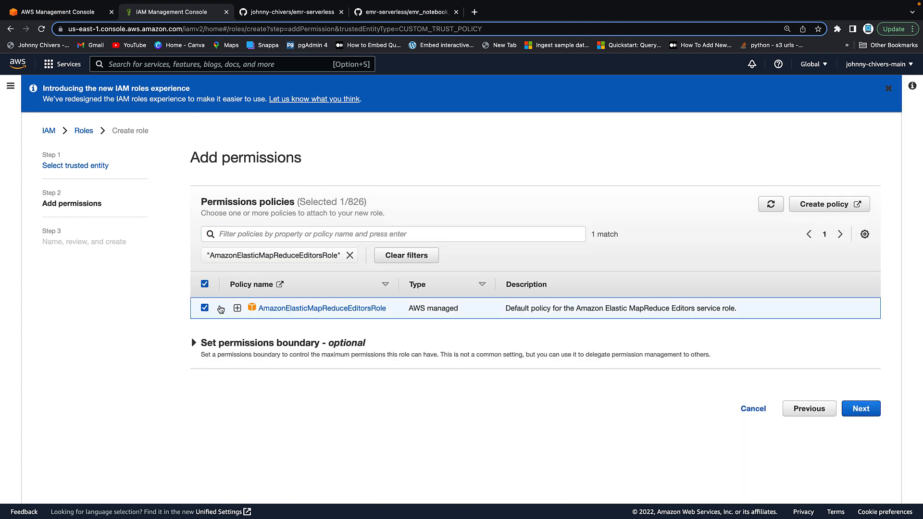
left_click(350, 256)
- Copy the AmazonS3FullAccess policy name from the GitHub README and return to the new role's permissions
left_click(284, 12)
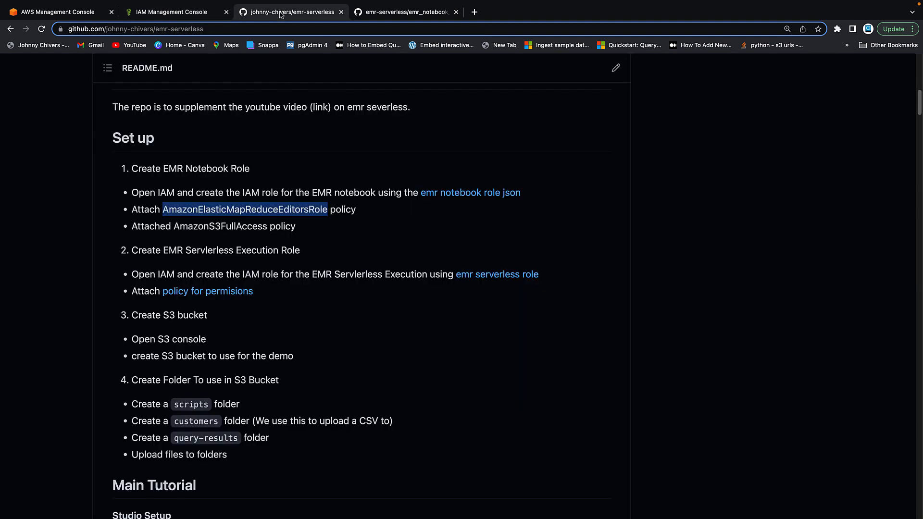
left_click_drag(268, 226, 175, 230)
key("super+c")
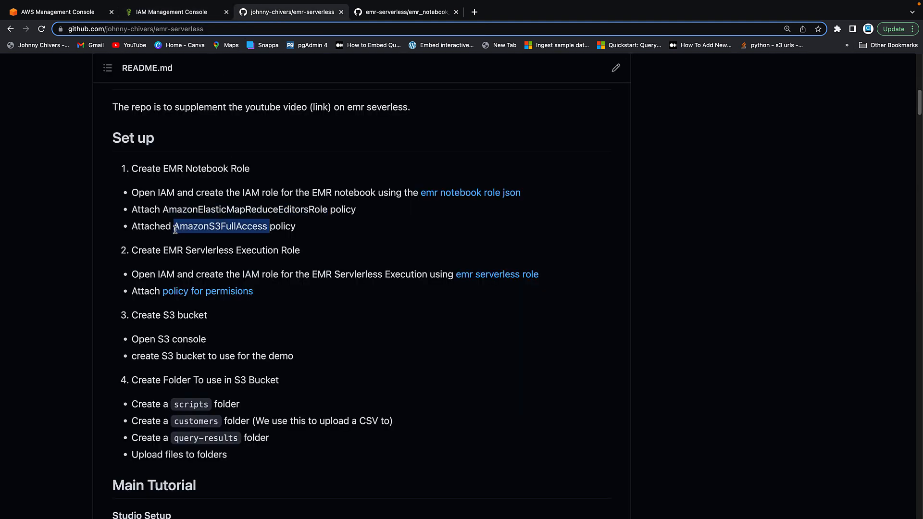
left_click(169, 11)
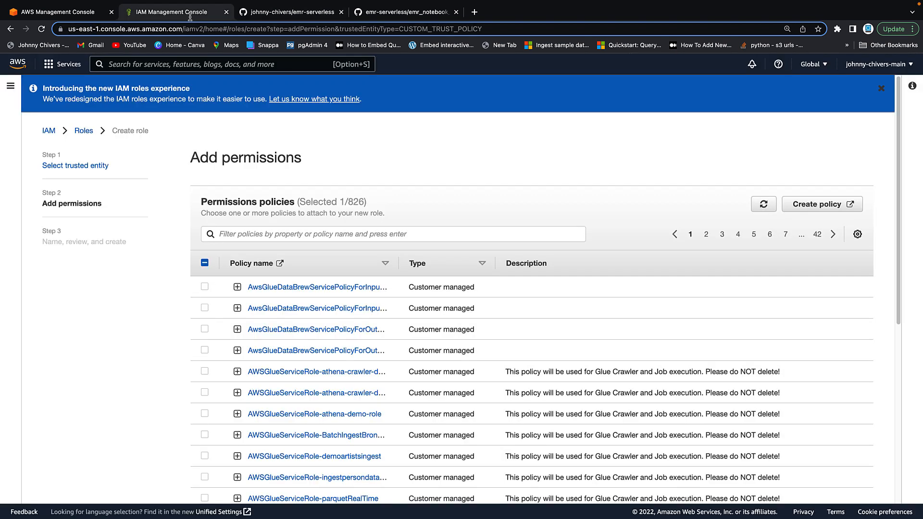
left_click(264, 236)
key("super+v")
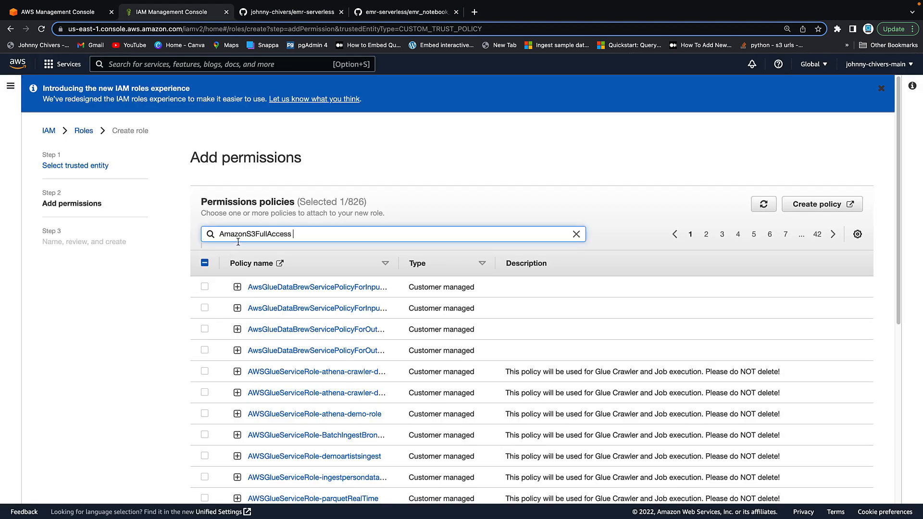
key("Return")
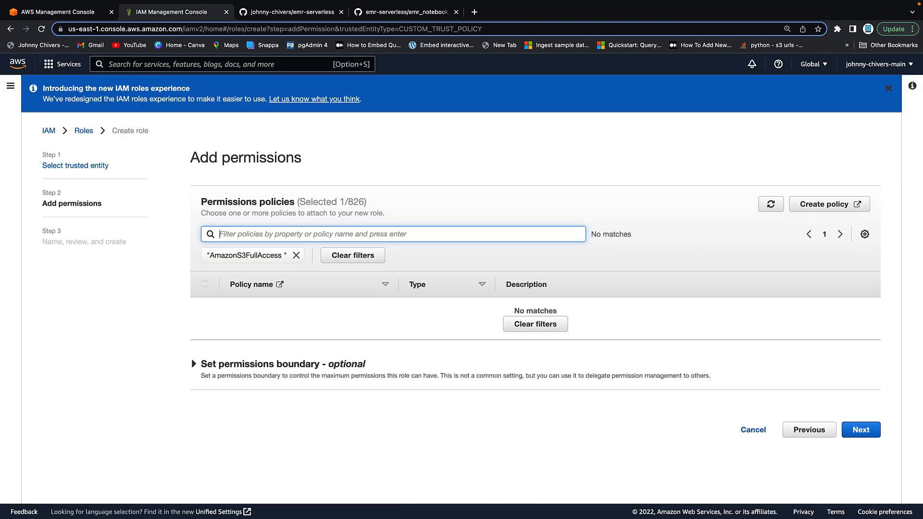
left_click(296, 255)
- Filter the permissions policies by AmazonS3FullAccess, select that policy, and proceed to the role's review
left_click(284, 235)
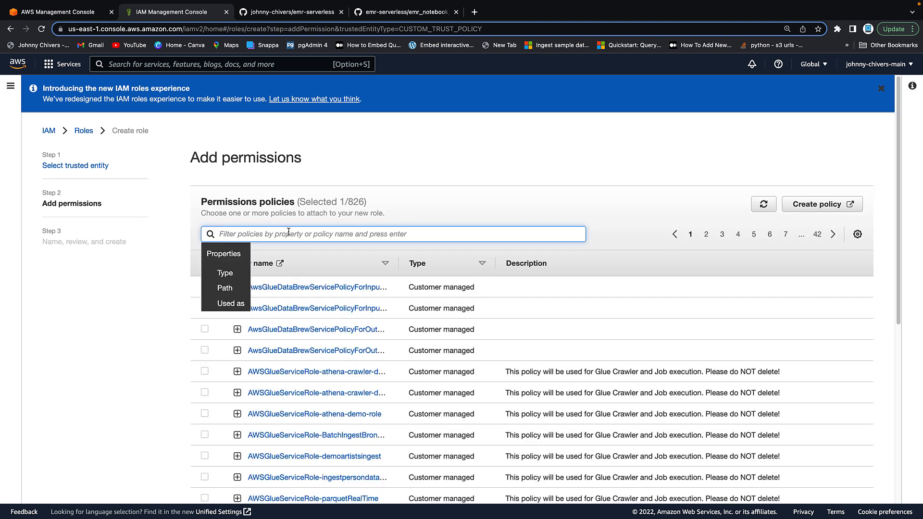
key("super+v")
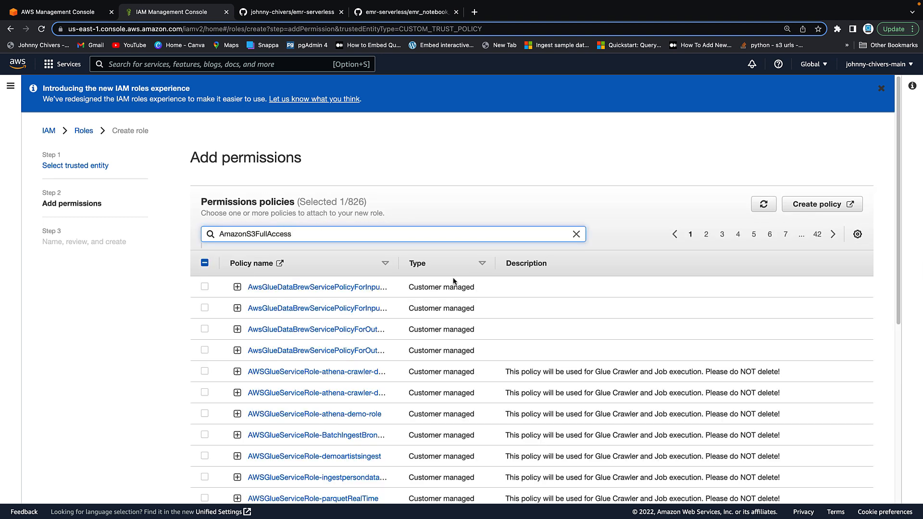
key("Return")
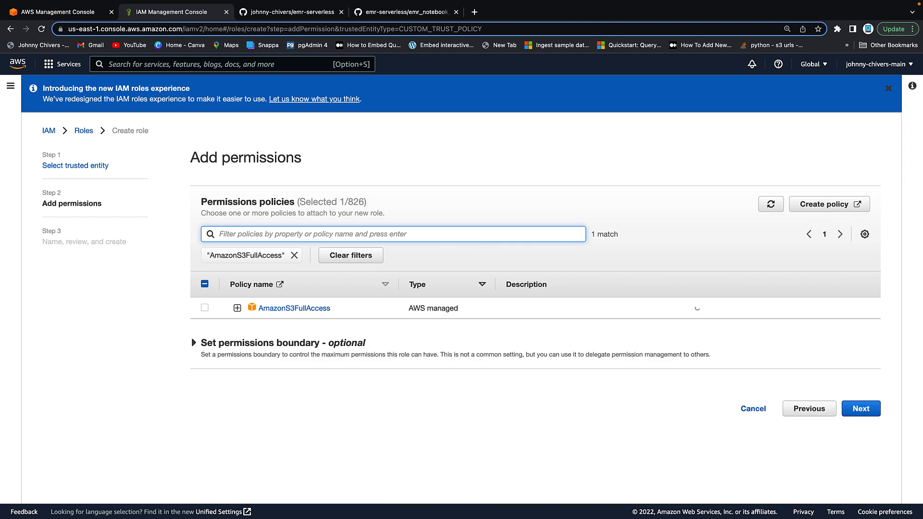
left_click(205, 309)
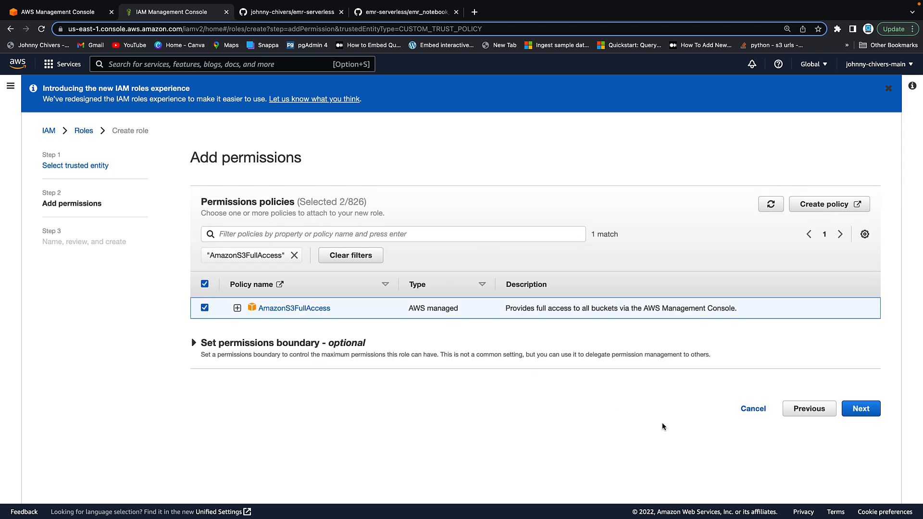
left_click(860, 409)
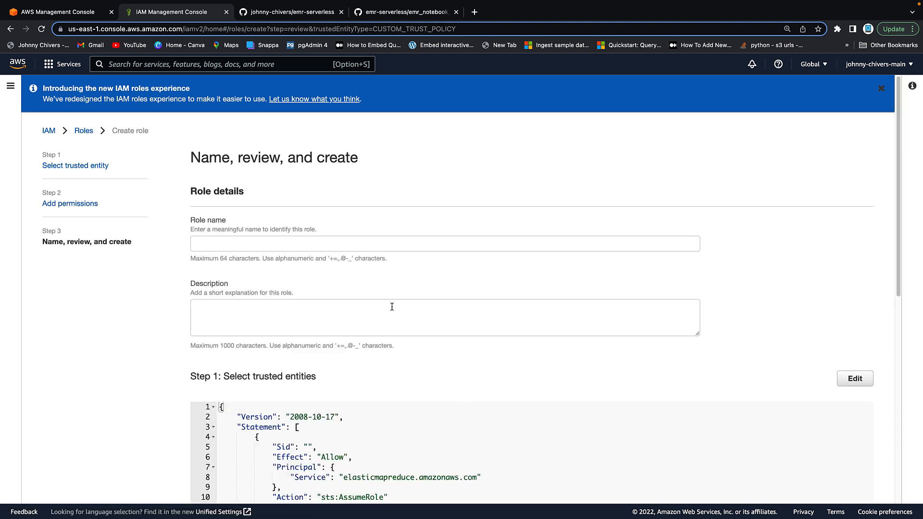
- Review the trust policy and attached permissions, name the role emr-notebook-role, and create it
scroll(322, 220, "down", 1)
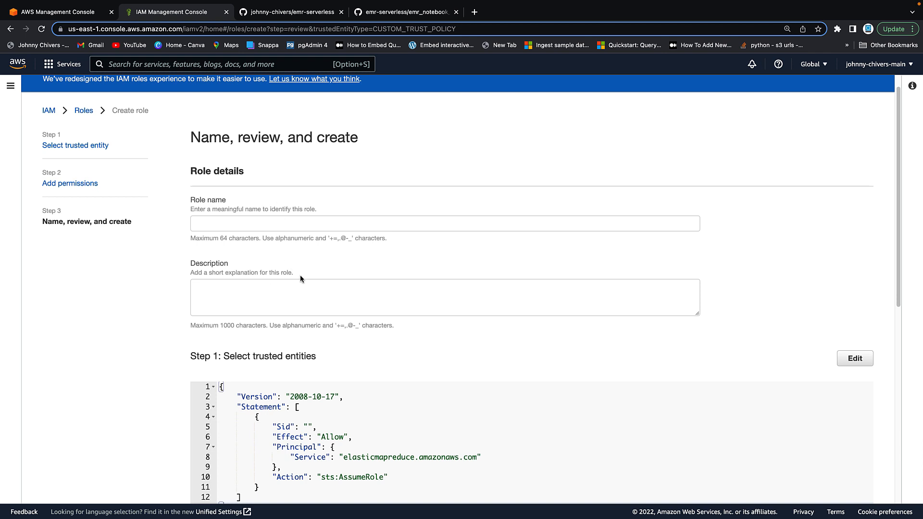
scroll(303, 279, "down", 3)
scroll(294, 291, "down", 5)
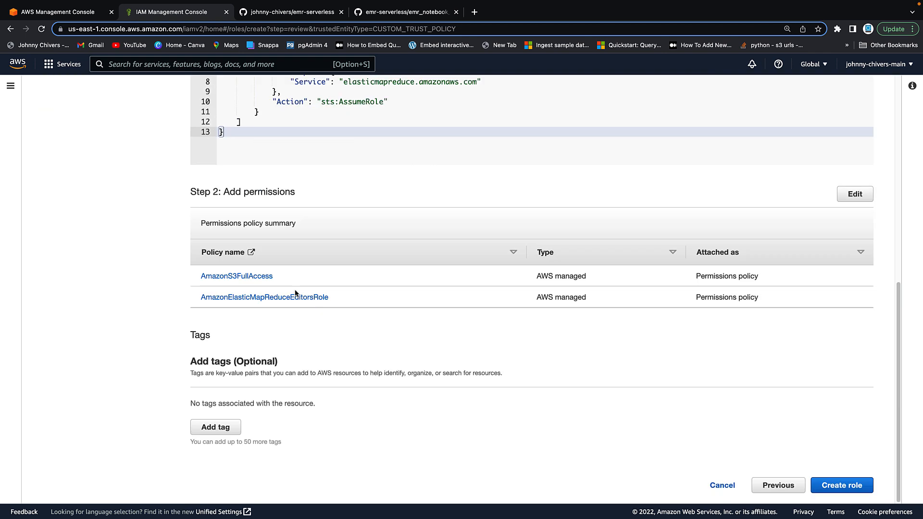
scroll(337, 302, "up", 8)
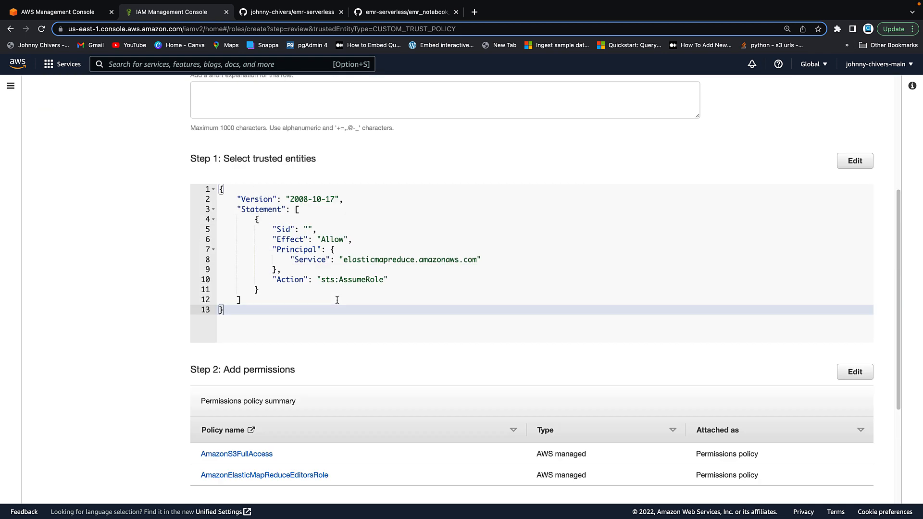
left_click(290, 243)
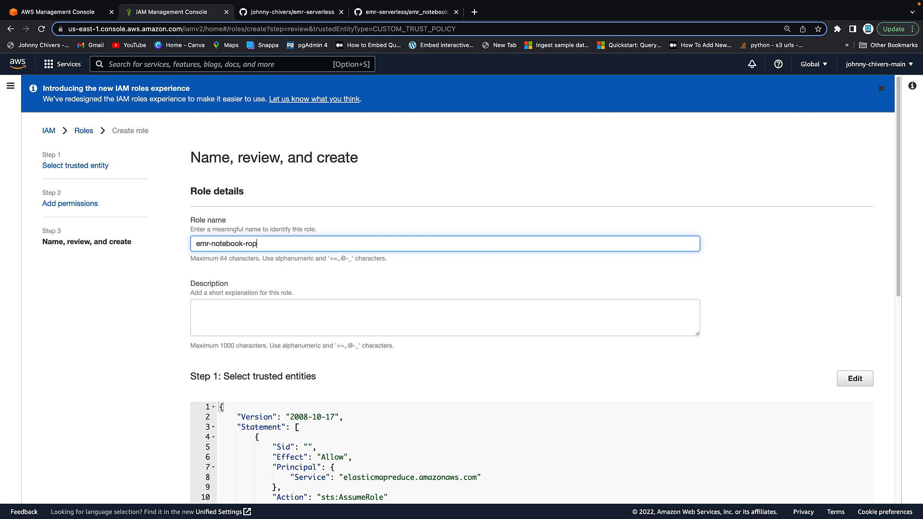
left_click(313, 223)
scroll(849, 367, "down", 8)
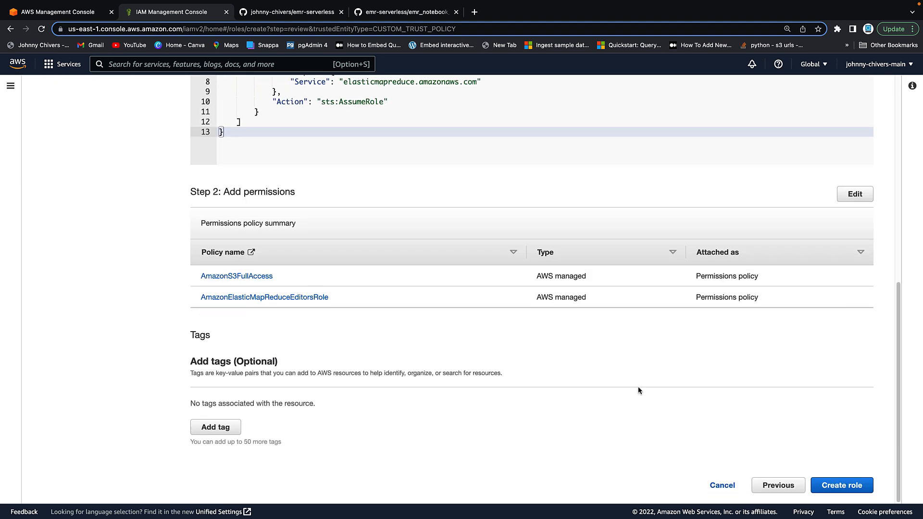
left_click(848, 485)
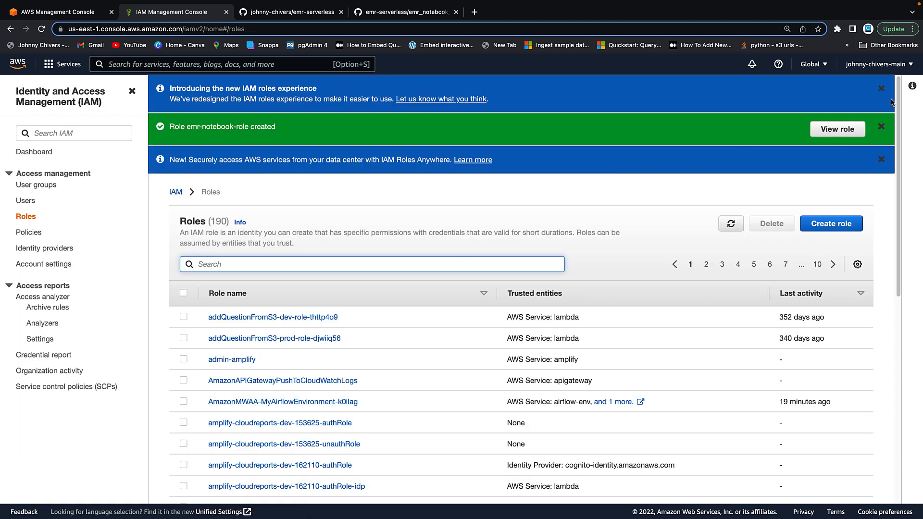
- Dismiss the notification banners above the IAM roles list and start creating another role
left_click(881, 89)
left_click(881, 89)
left_click(881, 90)
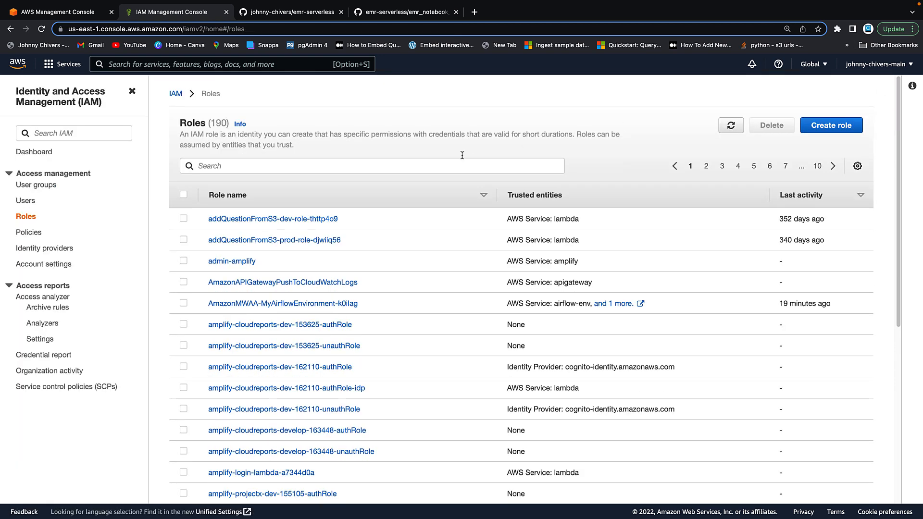
left_click(831, 125)
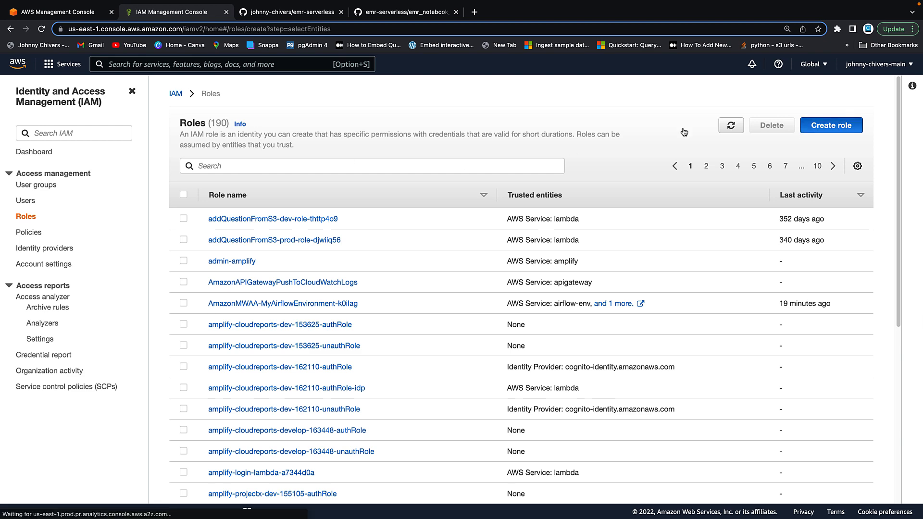
- Close the notebook role JSON file, then open the README's linked "emr serverless role" file in a new browser tab and copy its contents
left_click(425, 15)
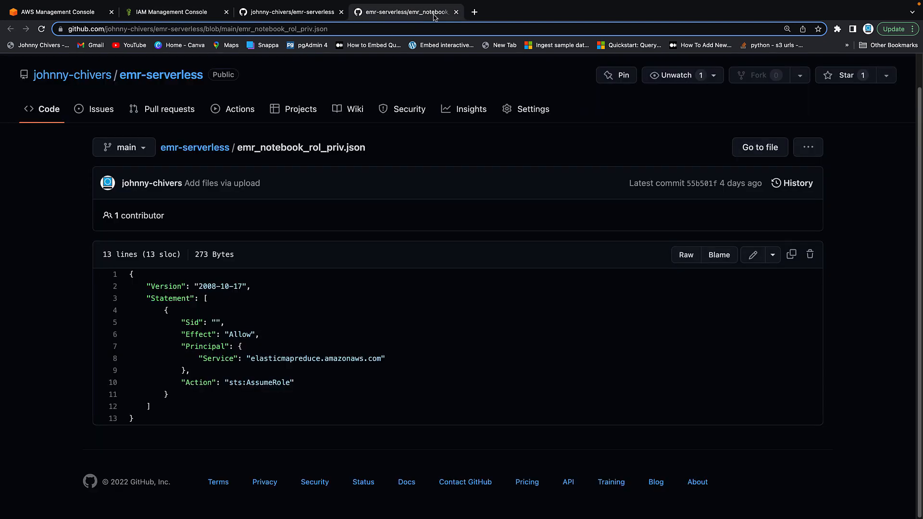
left_click(456, 12)
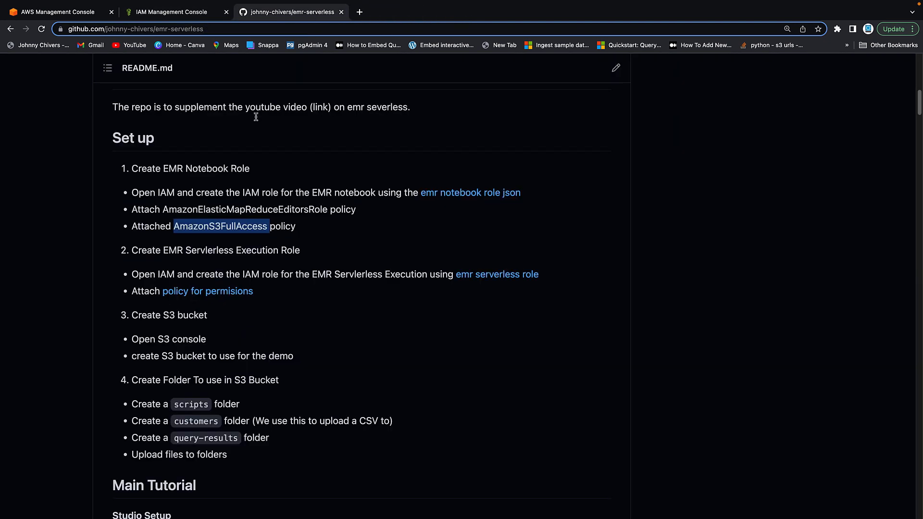
scroll(181, 249, "down", 1)
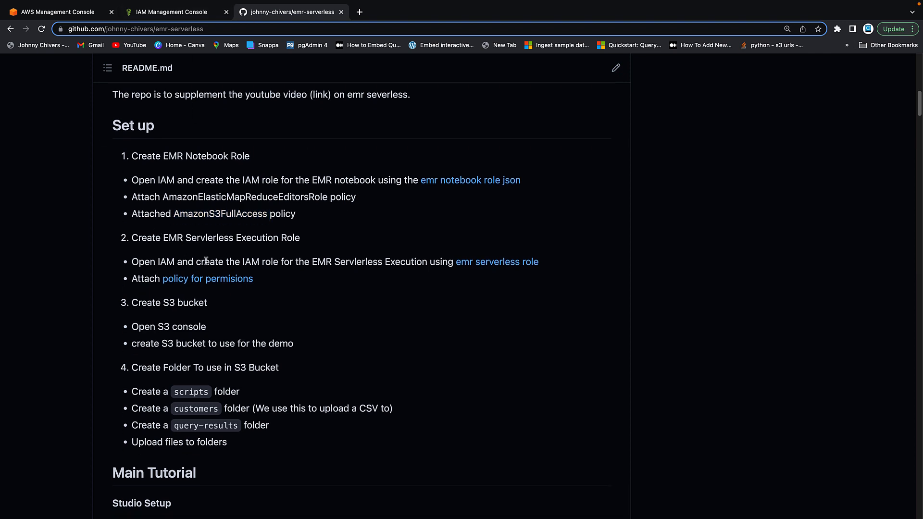
right_click(515, 268)
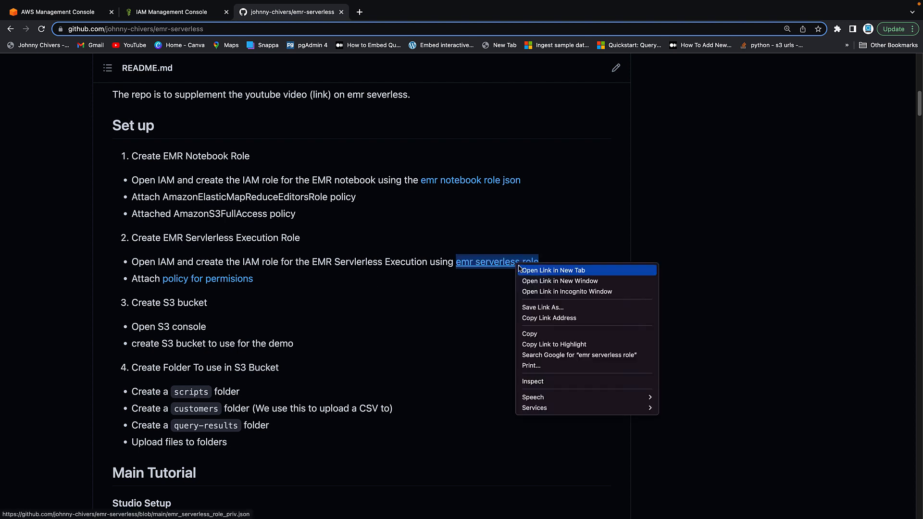
left_click(557, 272)
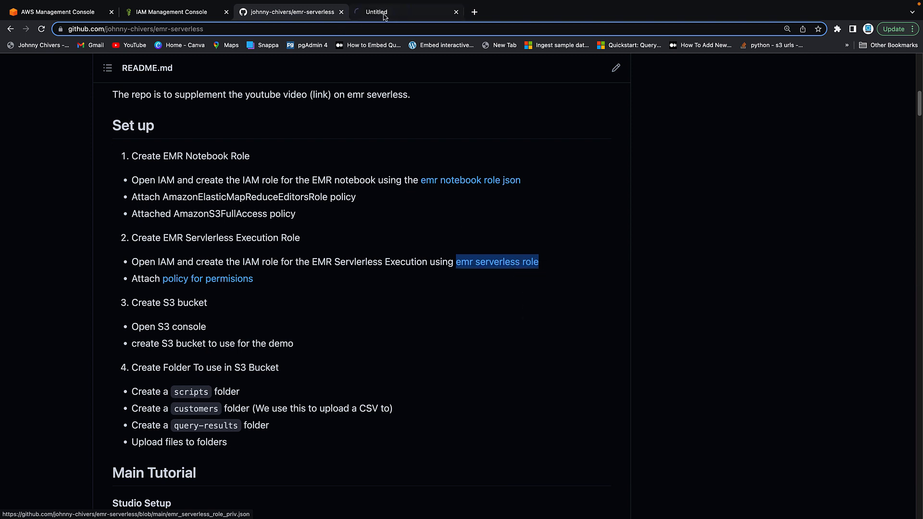
left_click(383, 15)
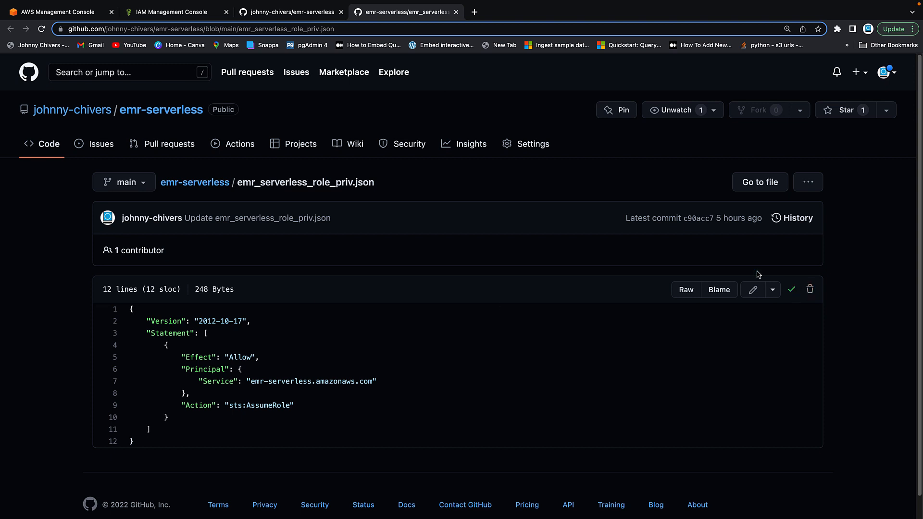
- Give the new IAM role a custom trust policy with the copied JSON allowing emr-serverless.amazonaws.com to perform sts:AssumeRole, and proceed to permissions
left_click(278, 17)
left_click(173, 15)
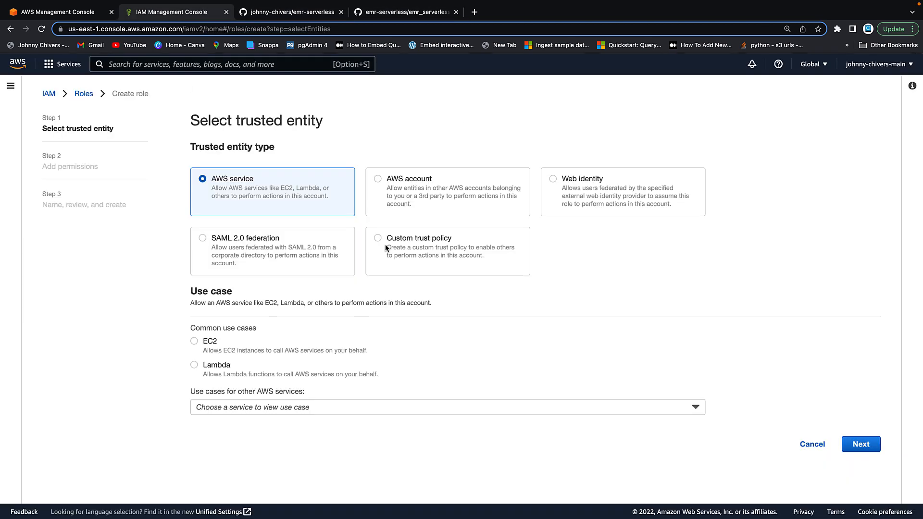
left_click(411, 252)
left_click(310, 391)
left_click_drag(250, 429, 185, 326)
key("BackSpace")
key("super+v")
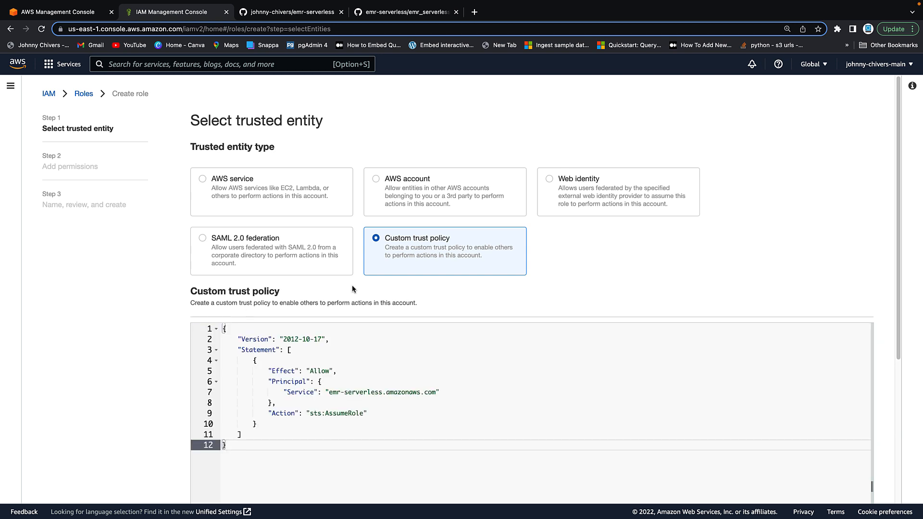
scroll(681, 220, "down", 3)
scroll(681, 219, "down", 2)
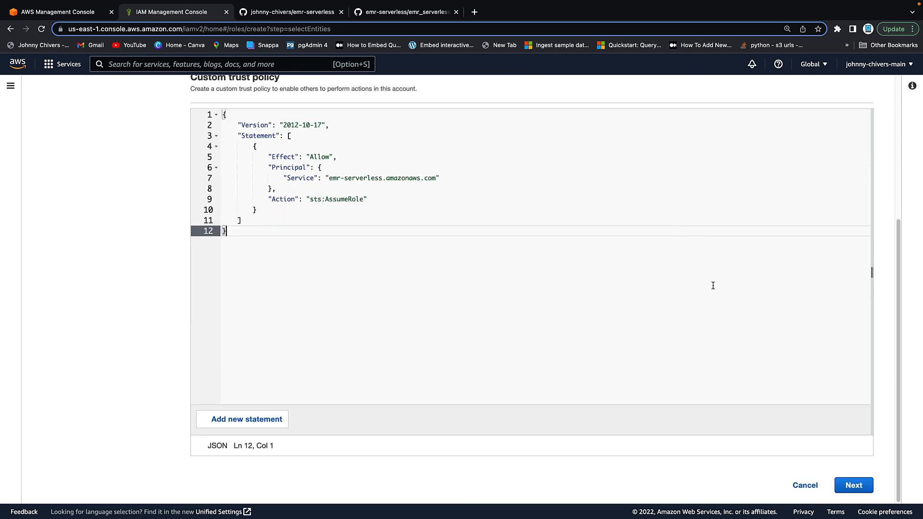
left_click(854, 485)
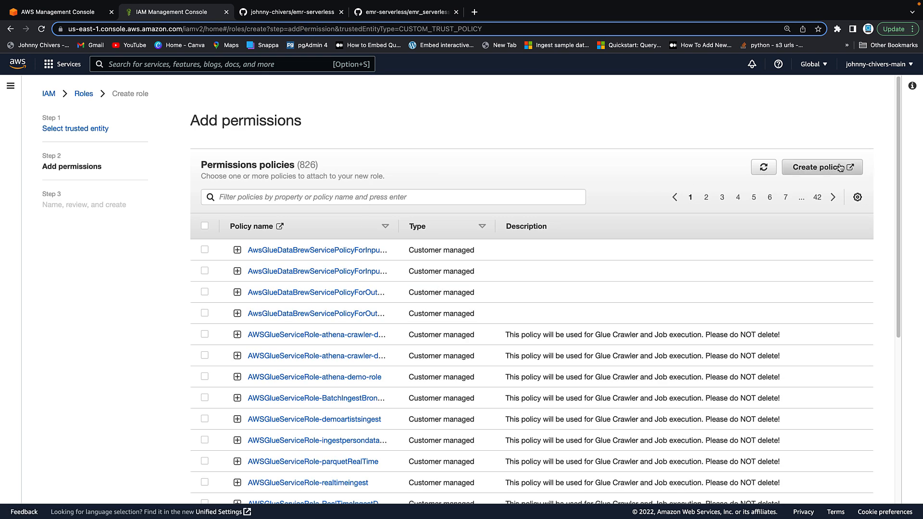
- Start creating a new policy in the JSON editor, and close the emr serverless role file opened from the GitHub README
left_click(838, 168)
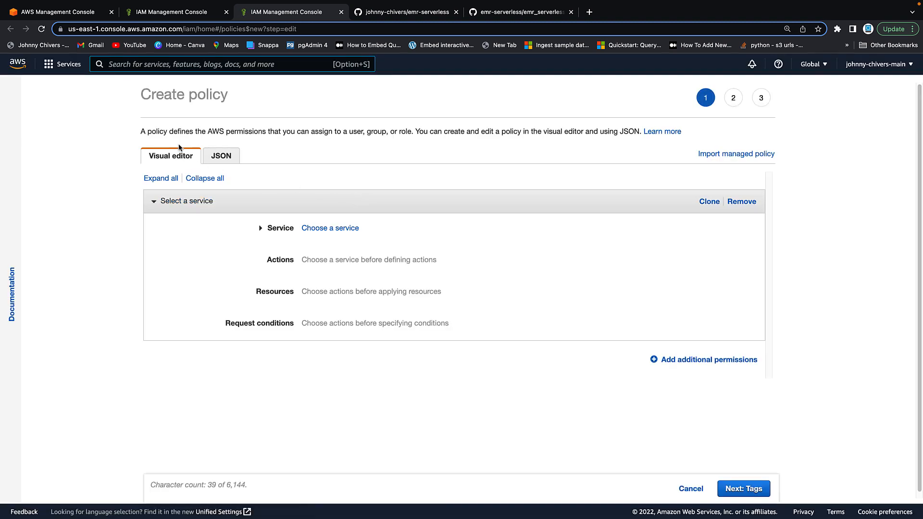
left_click(221, 156)
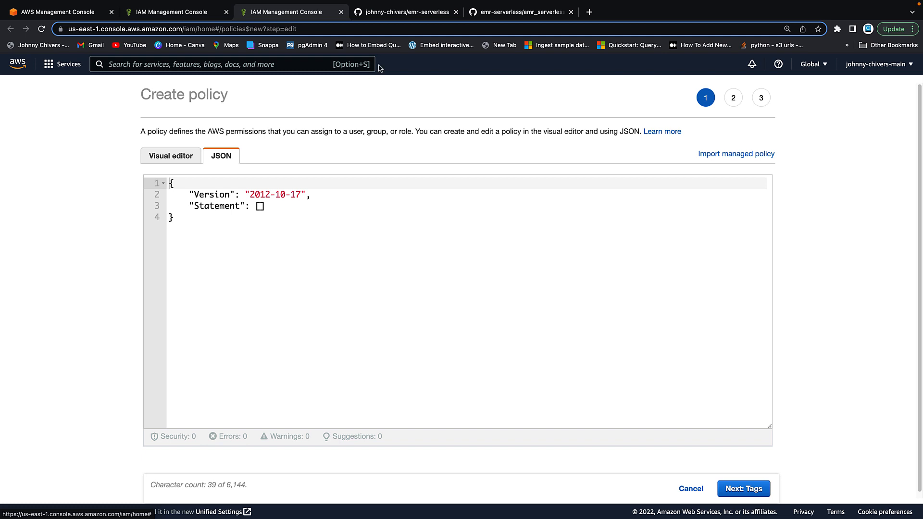
left_click(411, 14)
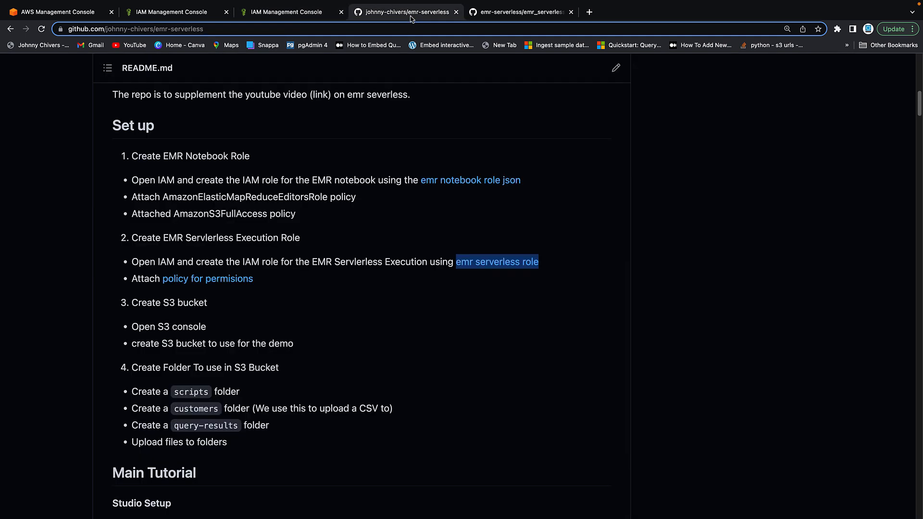
left_click(373, 266)
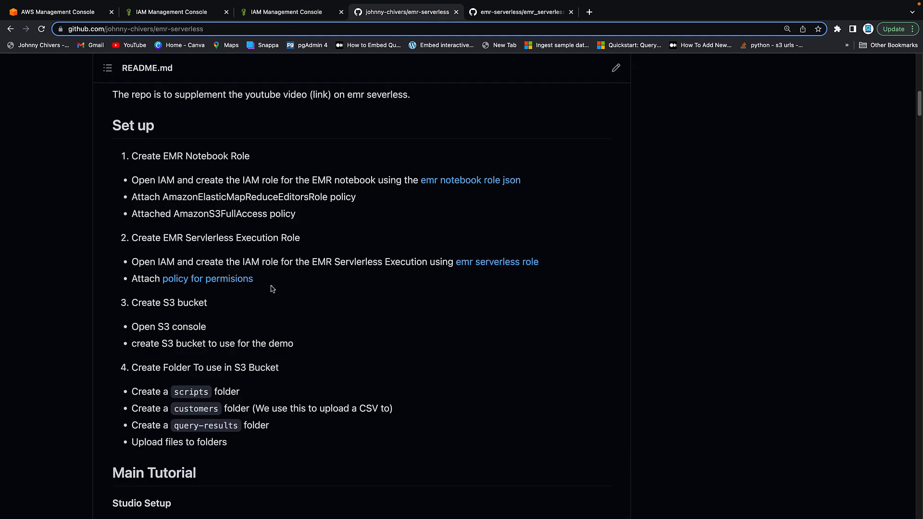
left_click(571, 12)
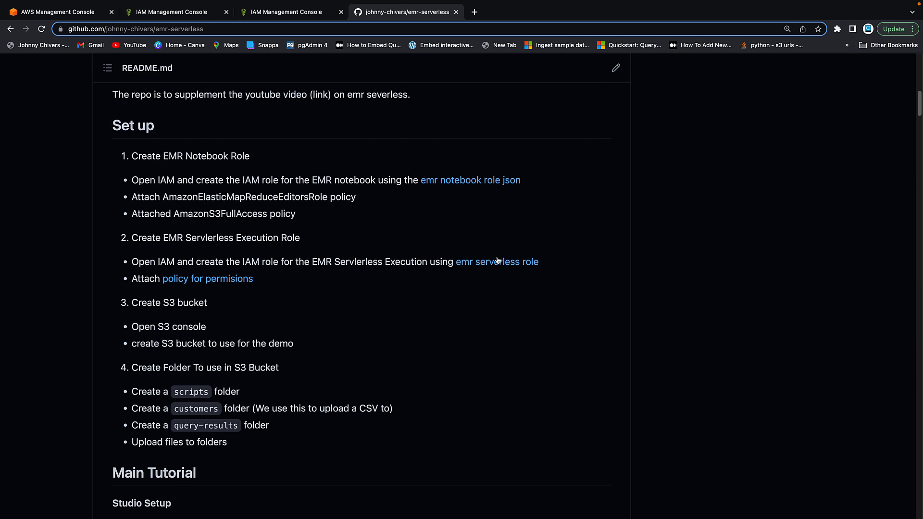
- Open the README's linked "policy for permisions" file in a new browser tab and copy the contents of emr_serverless_policy.json
right_click(230, 280)
left_click(275, 285)
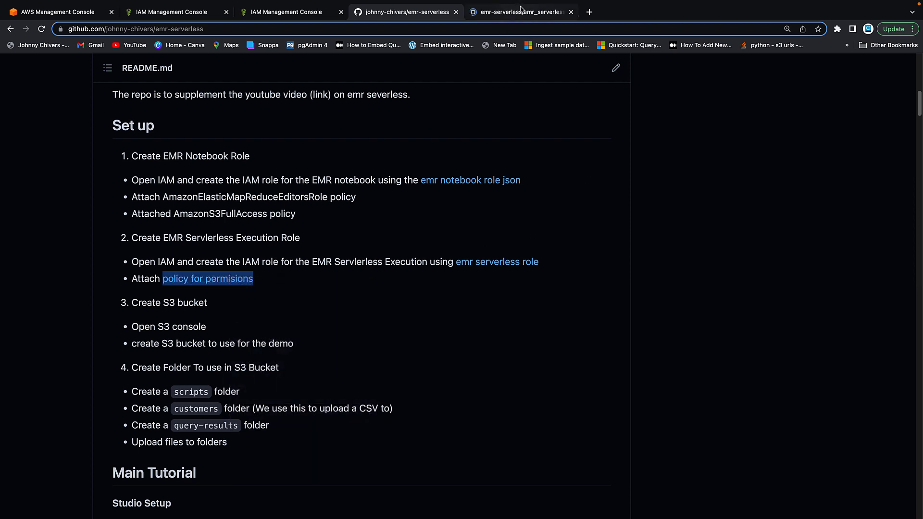
left_click(518, 12)
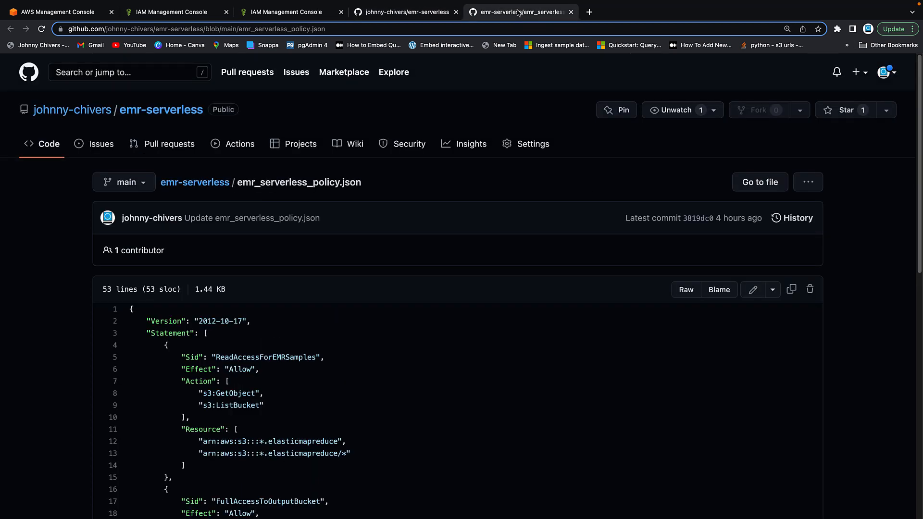
left_click(791, 290)
- Replace the new IAM policy's default JSON with the copied policy and proceed to its review without adding tags
left_click(391, 13)
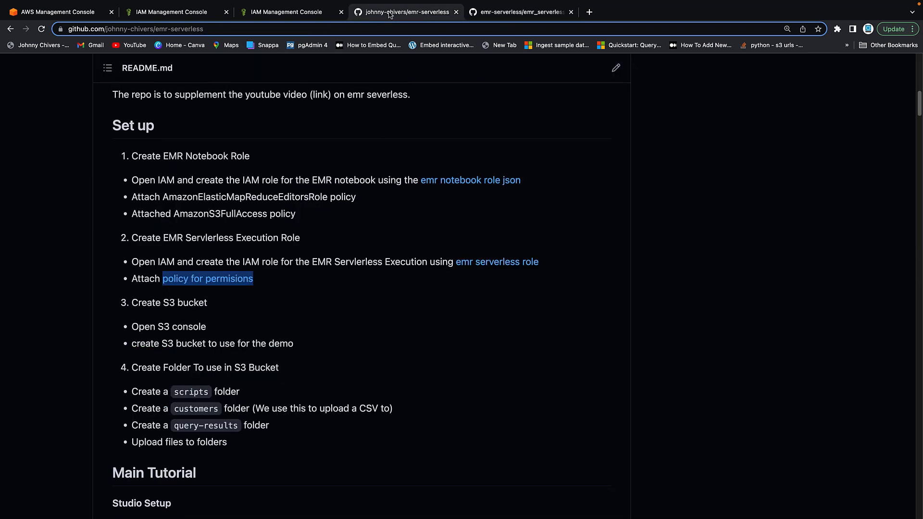
left_click(243, 12)
left_click(286, 282)
key("ctrl+a")
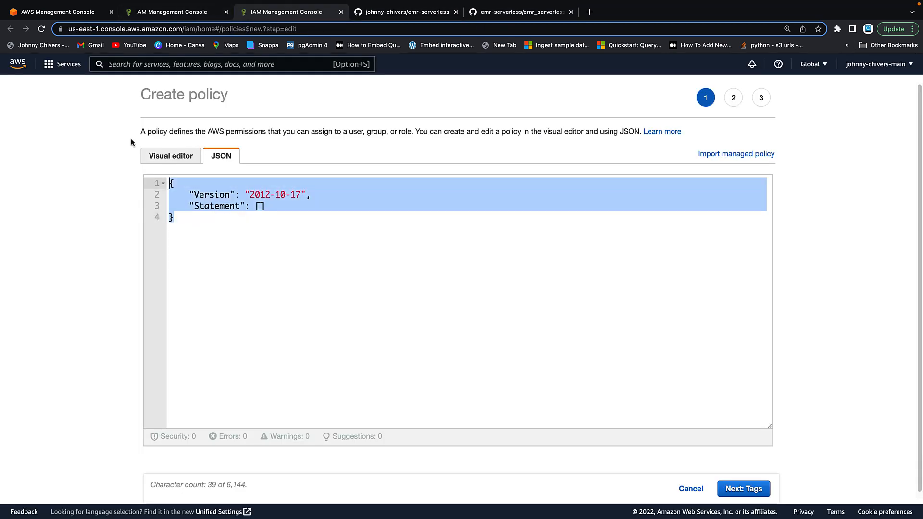
key("BackSpace")
key("ctrl+v")
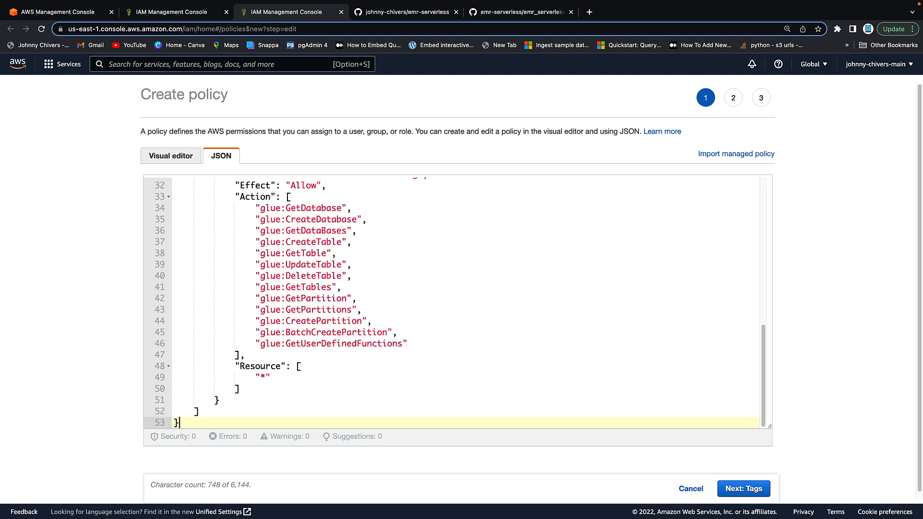
scroll(737, 379, "down", 1)
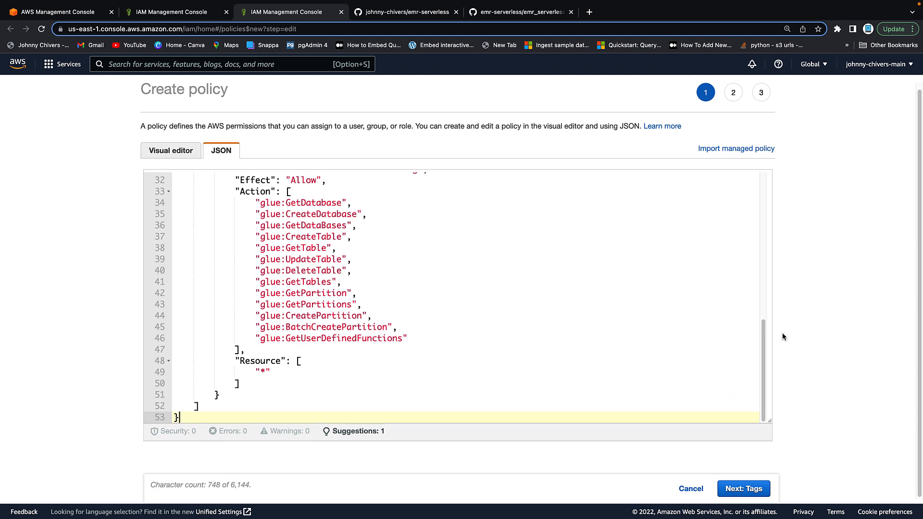
left_click(742, 487)
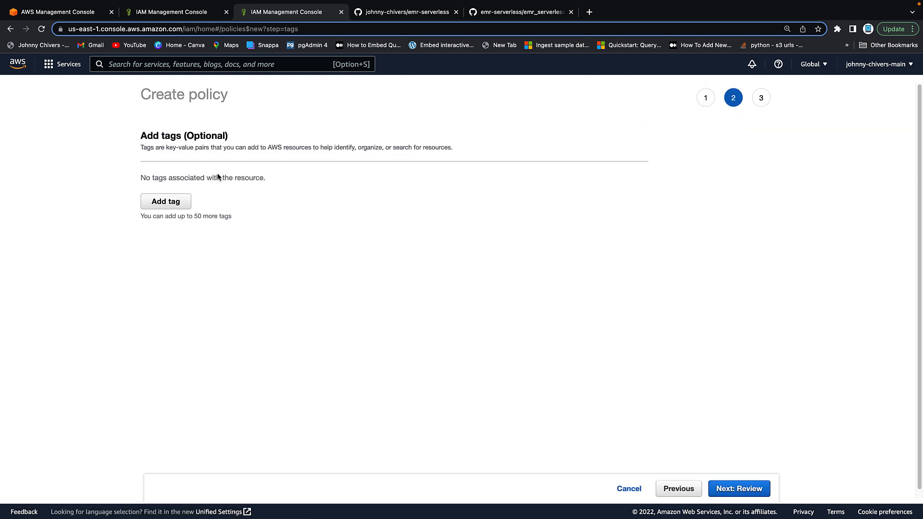
left_click(739, 488)
- Name the policy emr_serverless_execution_role, copy that name for reuse, and create the policy
left_click(301, 166)
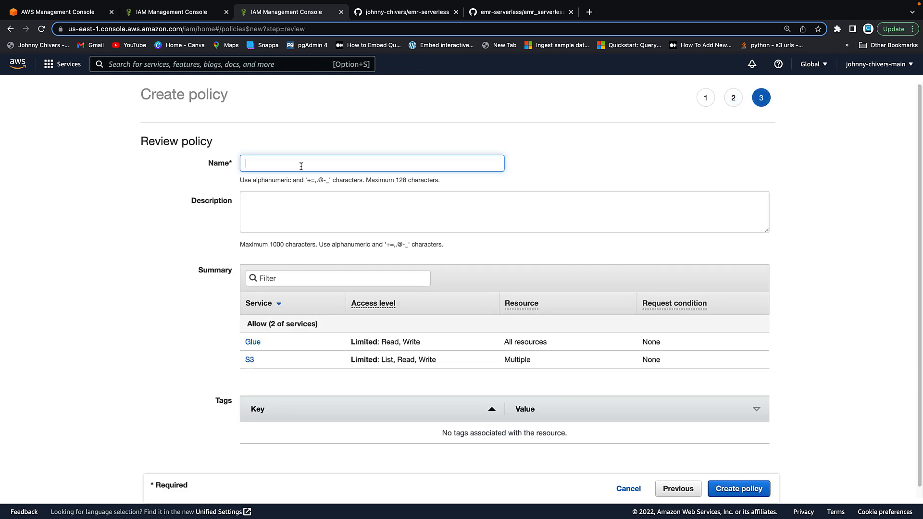
type("emr")
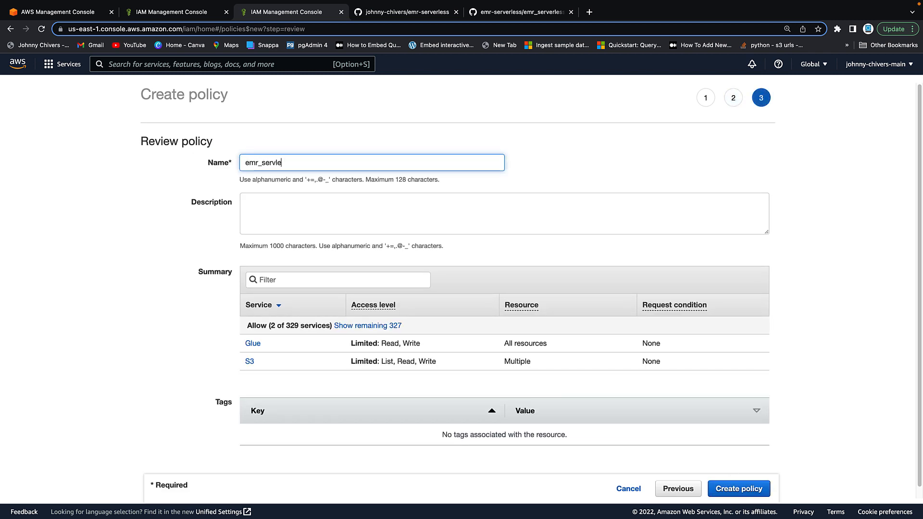
type("_servle")
key("BackSpace")
key("BackSpace")
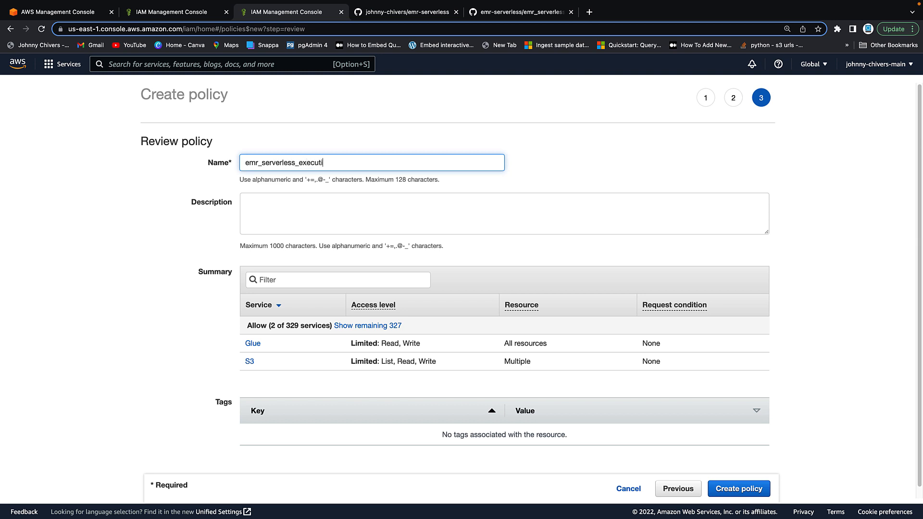
type("erless_execution_role")
left_click_drag(361, 155, 255, 163)
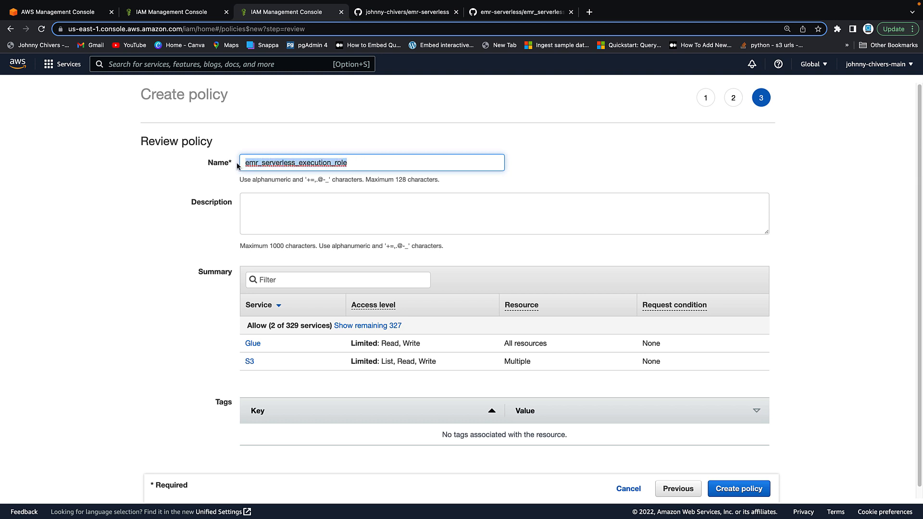
left_click(587, 174)
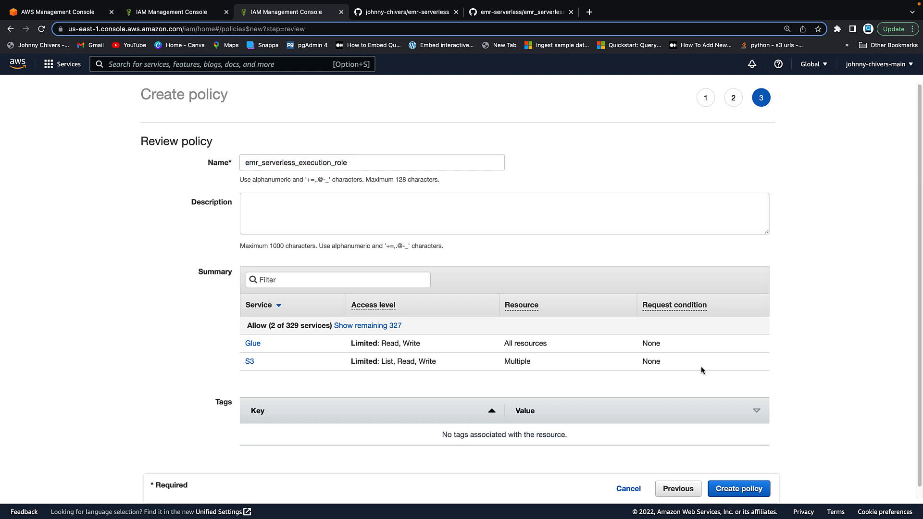
left_click(742, 488)
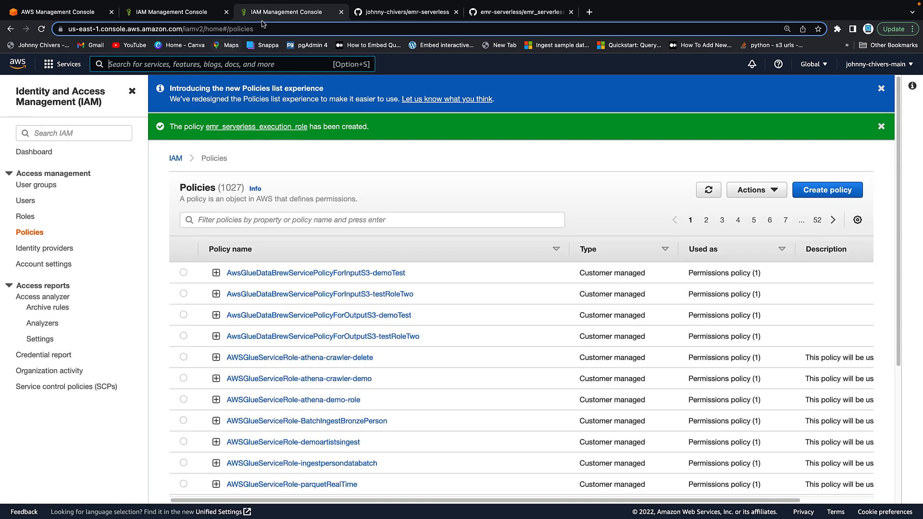
- Refresh the permissions list in the pending role, filter for emr_serverless_execution_role, and attach that policy before proceeding to the role review
left_click(165, 13)
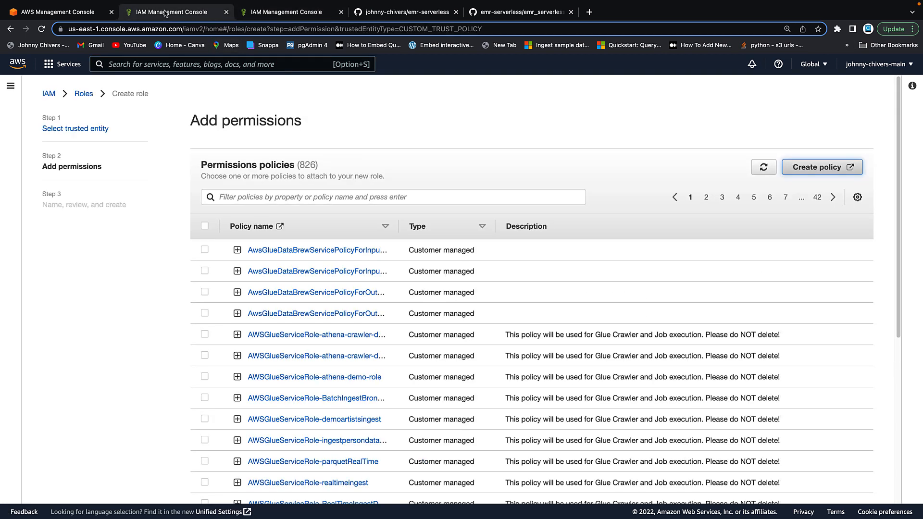
left_click(754, 173)
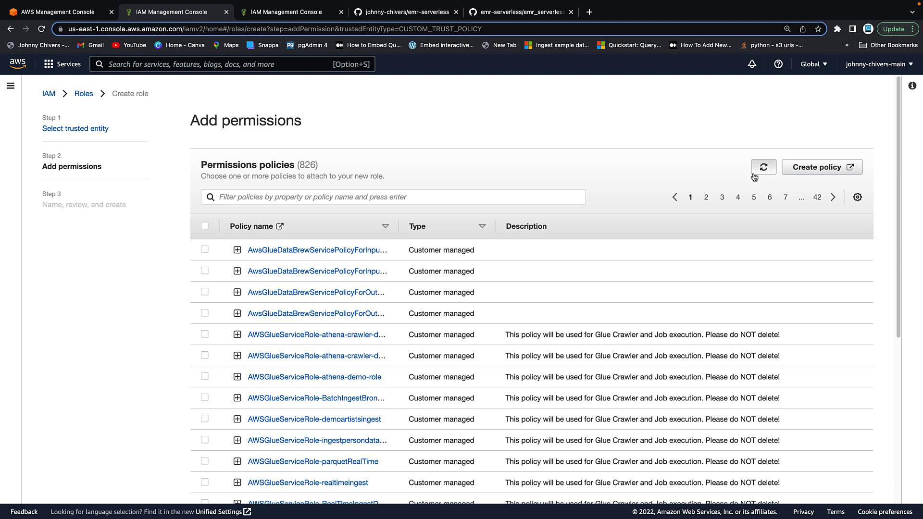
left_click(275, 197)
type("emr_serverless_execution_role")
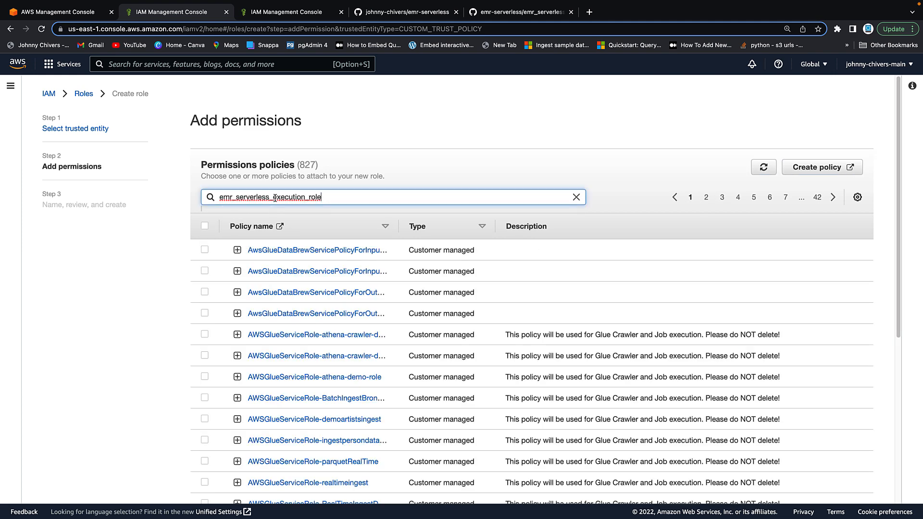
key("Return")
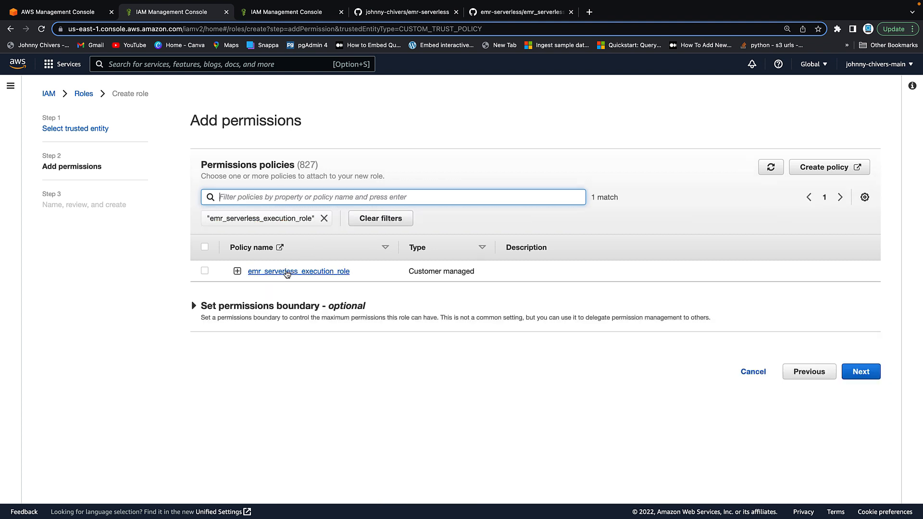
left_click(206, 271)
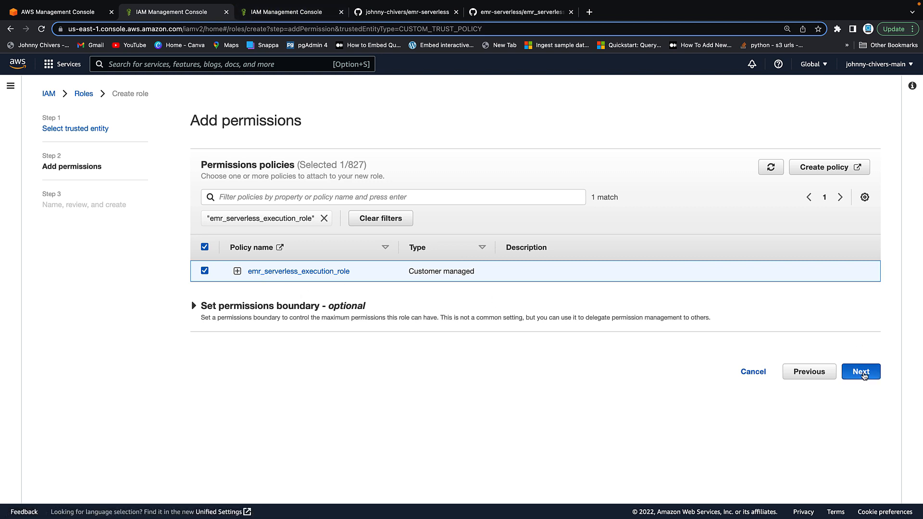
left_click(861, 372)
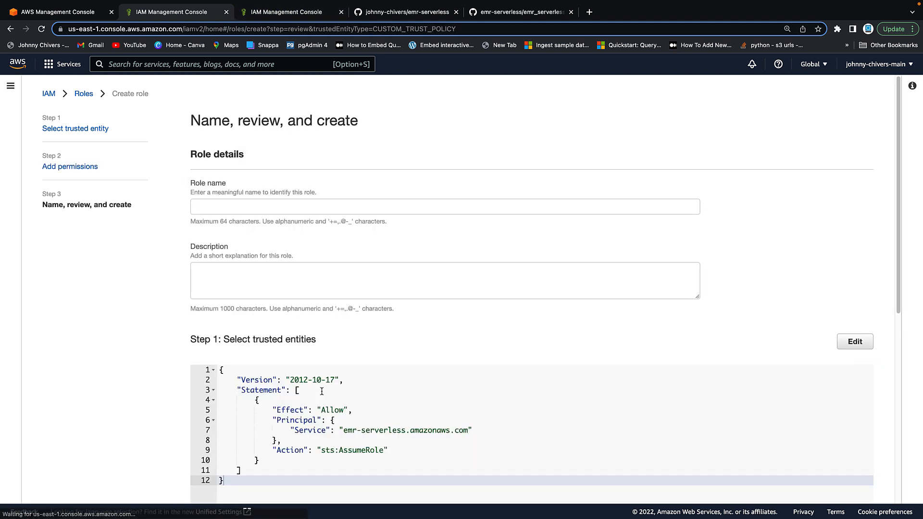
- Name the role emr_serverless_exe_role and create it with the attached policy
left_click(235, 209)
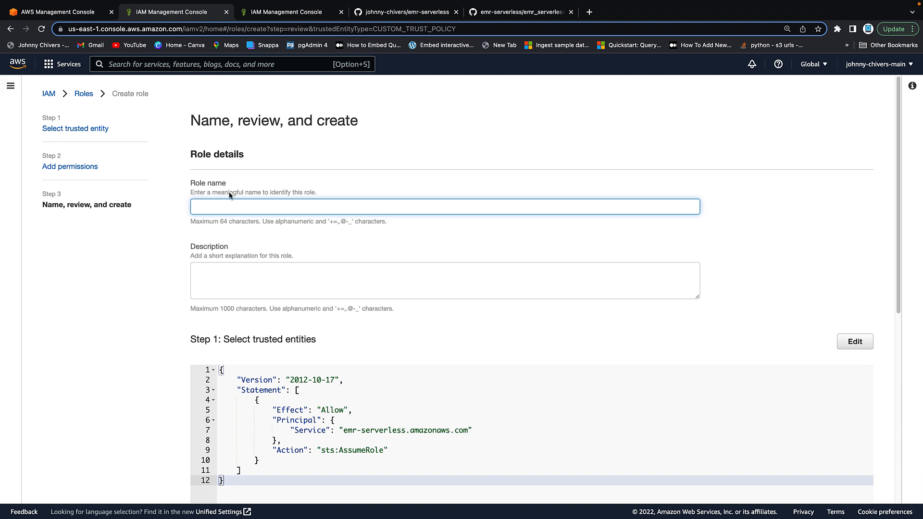
type("emr_serverless_exe_role")
scroll(494, 331, "down", 7)
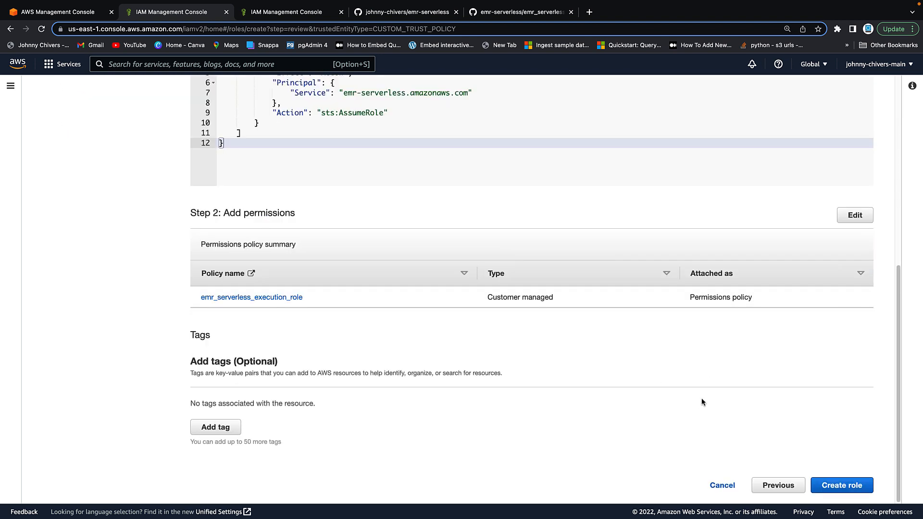
left_click(846, 489)
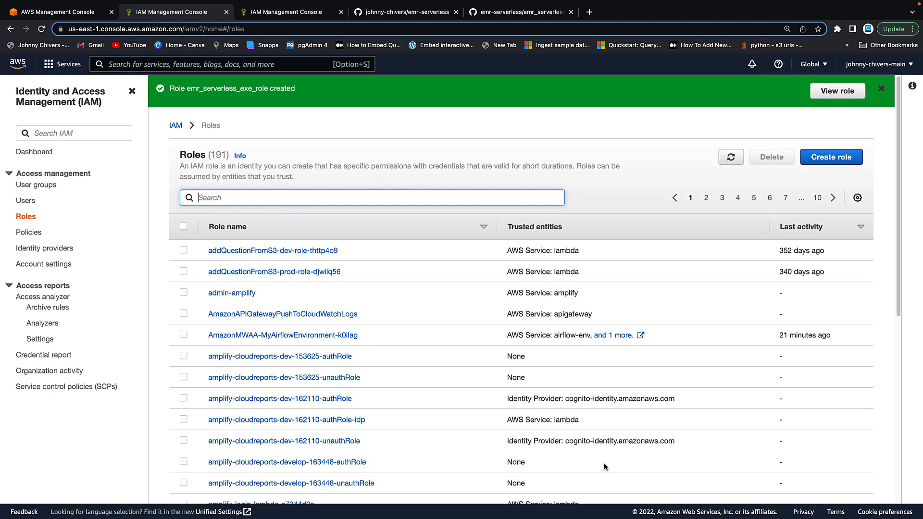
- Dismiss the role notification, then close both IAM console tabs and the policy JSON file, keeping the README and console home open
left_click(882, 88)
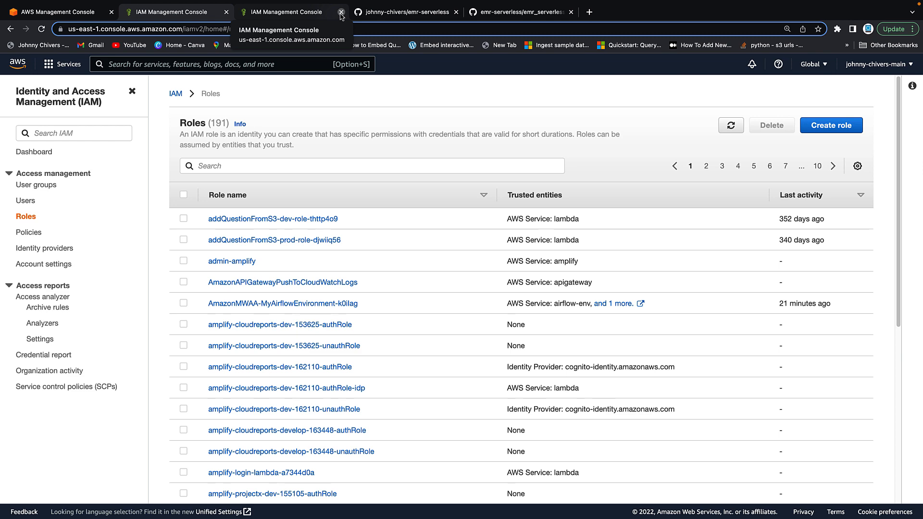
left_click(341, 12)
left_click(445, 13)
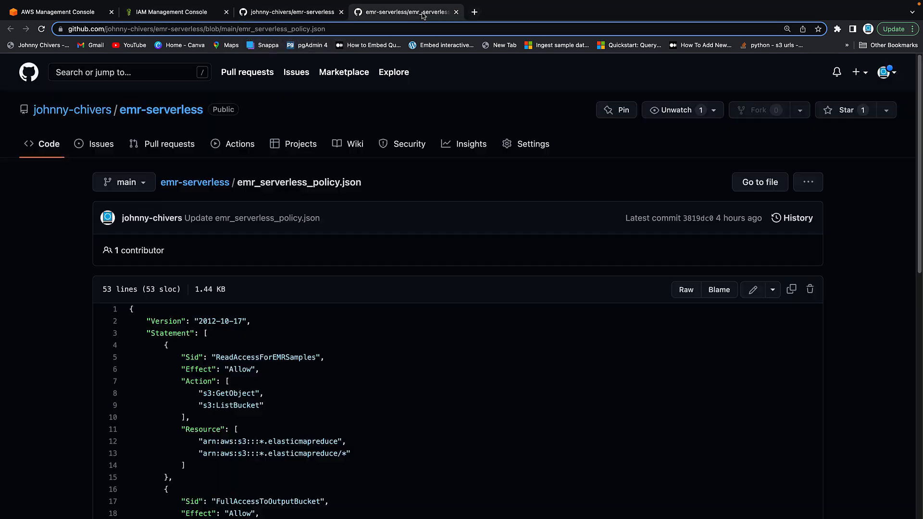
left_click(456, 12)
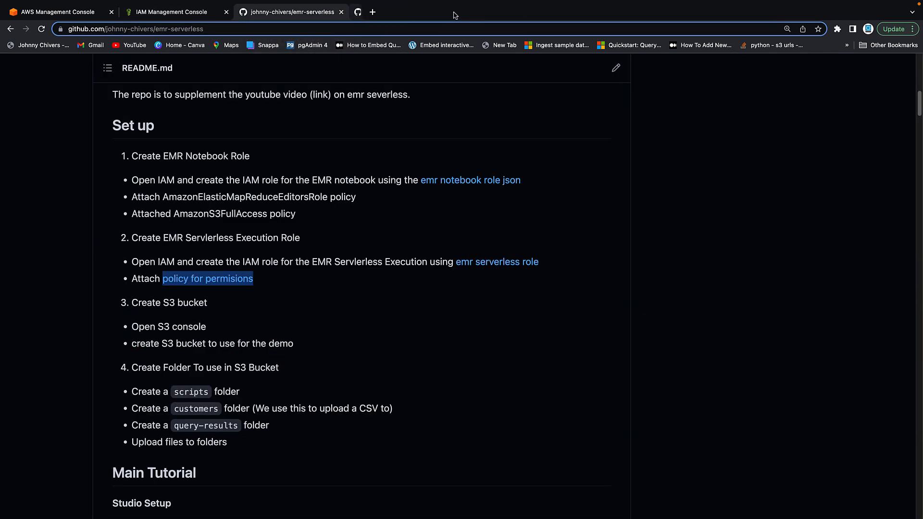
left_click(188, 16)
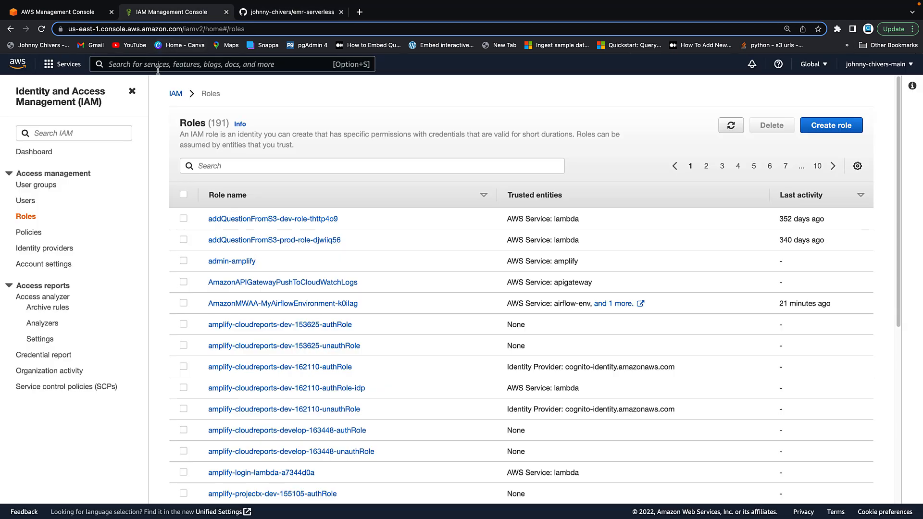
left_click(226, 12)
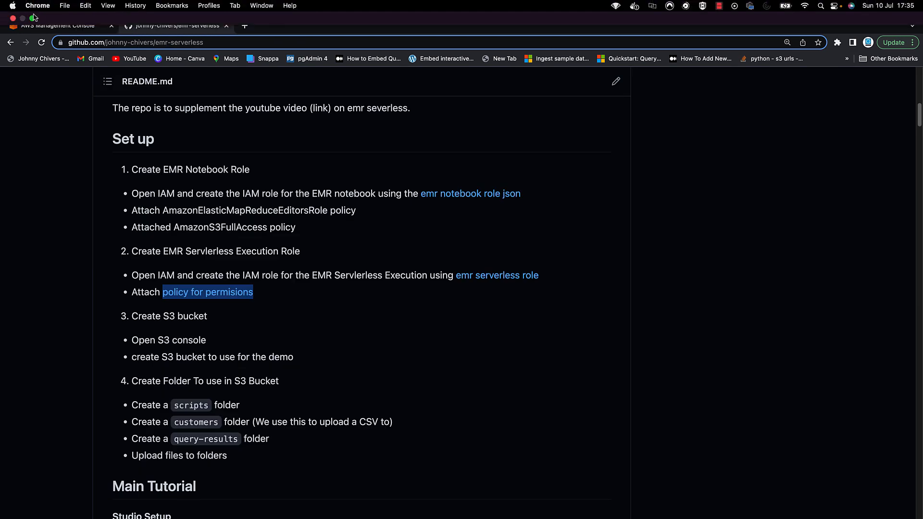
- Return to the AWS console home, search for s3 in place of iam, and open the S3 console in a new tab
left_click(63, 11)
left_click(218, 67)
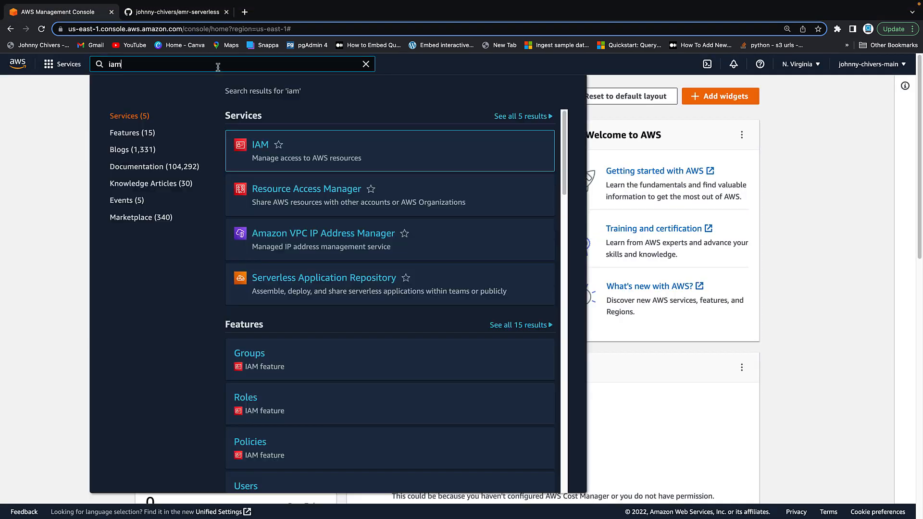
key("BackSpace")
key("BackSpace")
key("BackSpace")
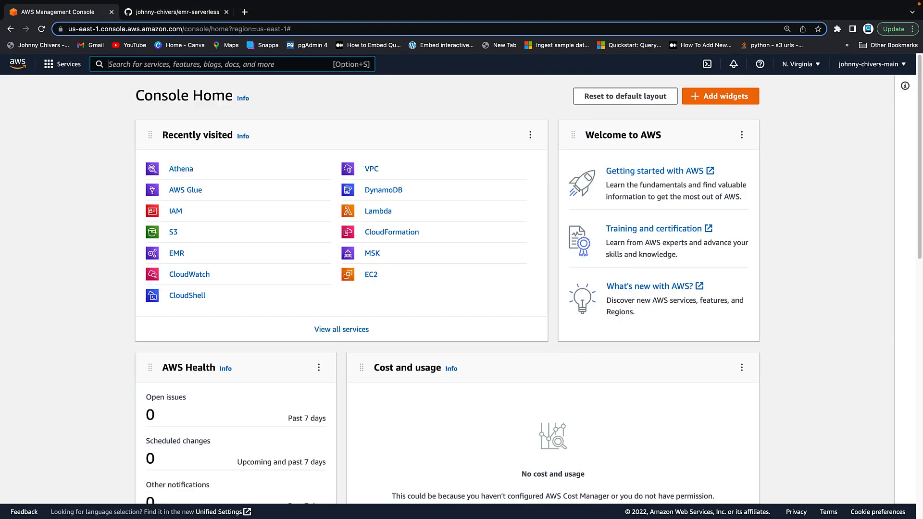
type("s")
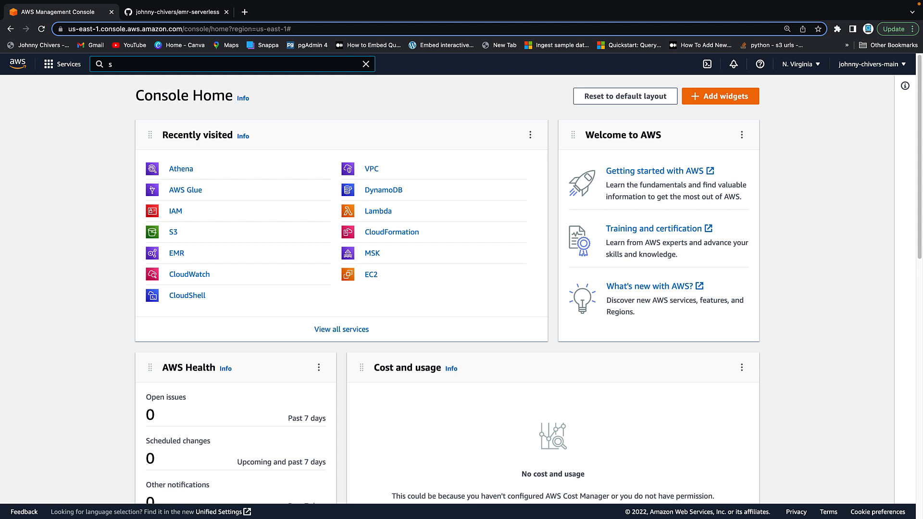
type("3")
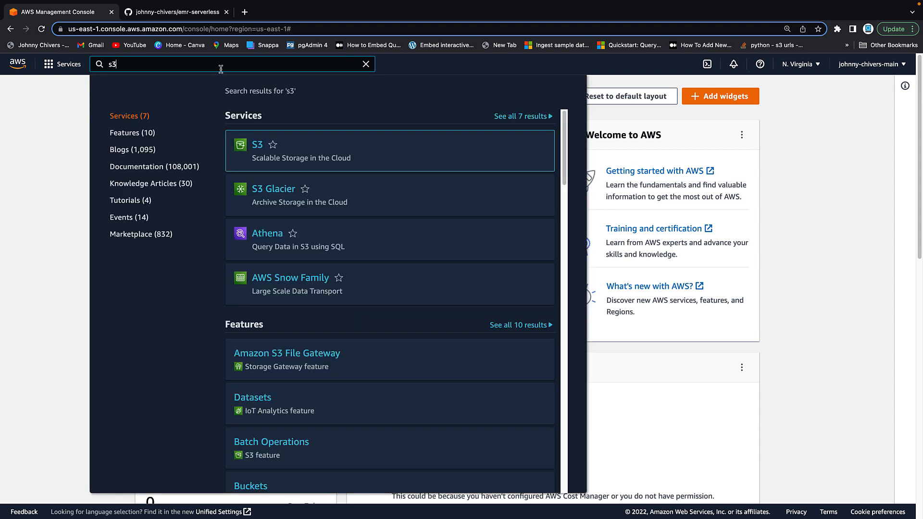
right_click(258, 143)
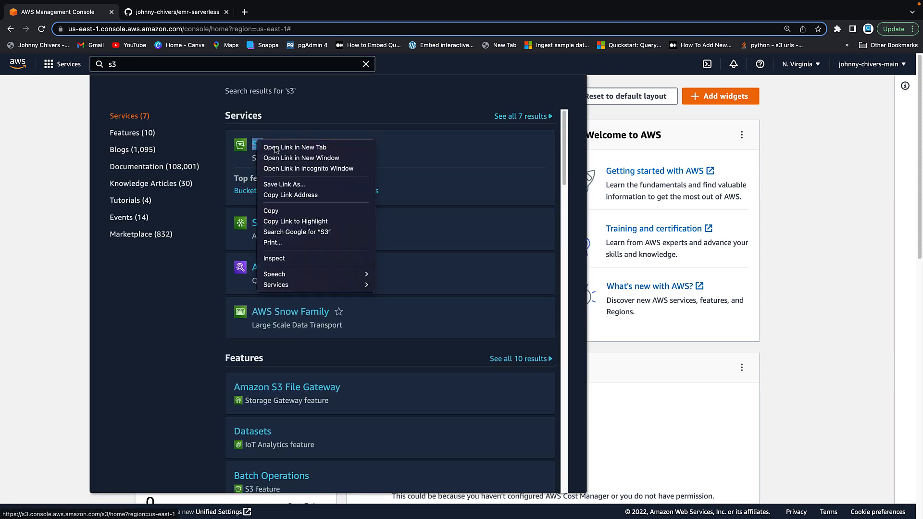
left_click(276, 148)
left_click(163, 11)
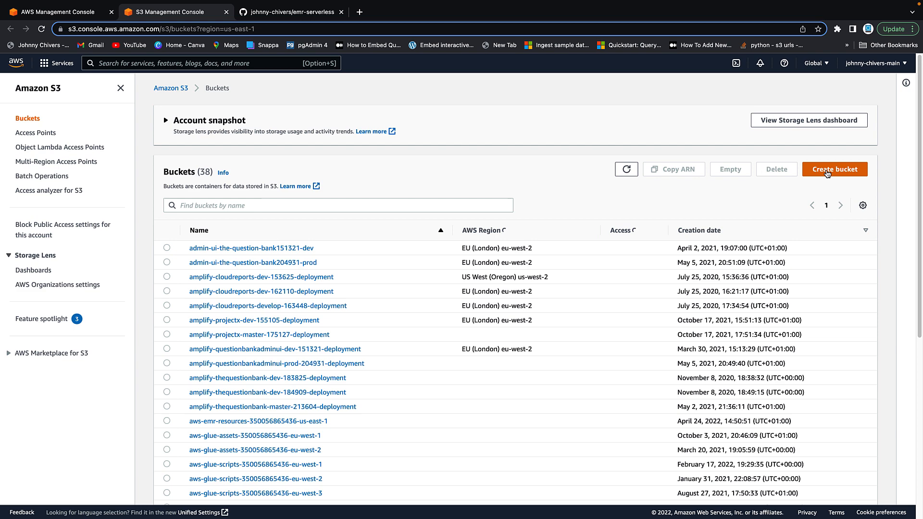
- Create an S3 bucket with default settings, named with the account owner's hyphenated name followed by "-emr"
left_click(834, 170)
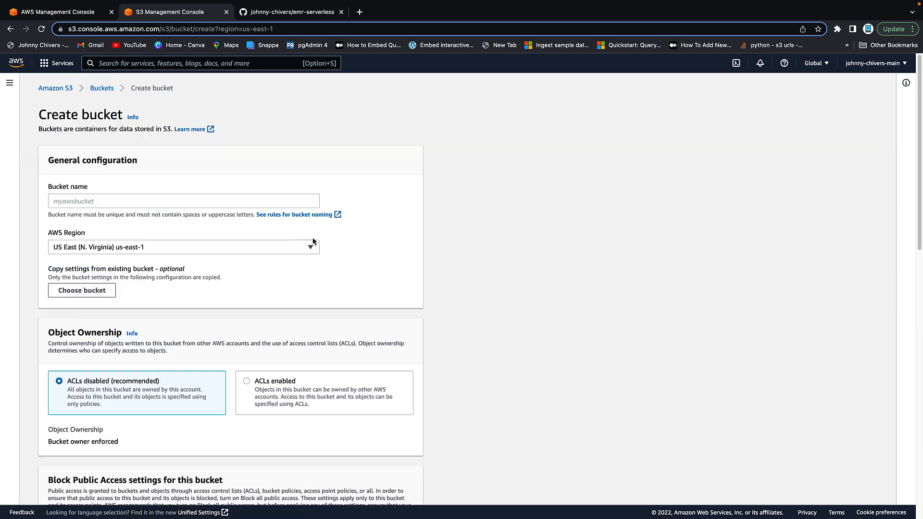
left_click(152, 201)
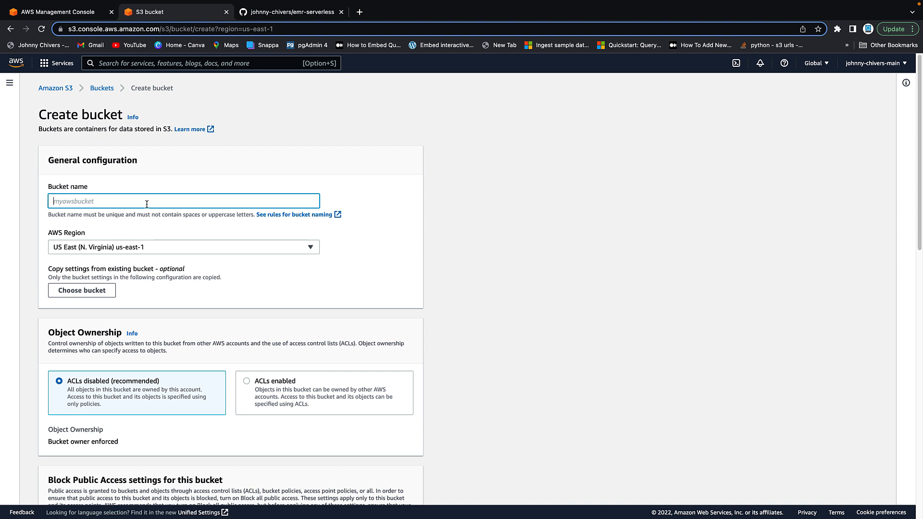
type("johnny-chivers-emr")
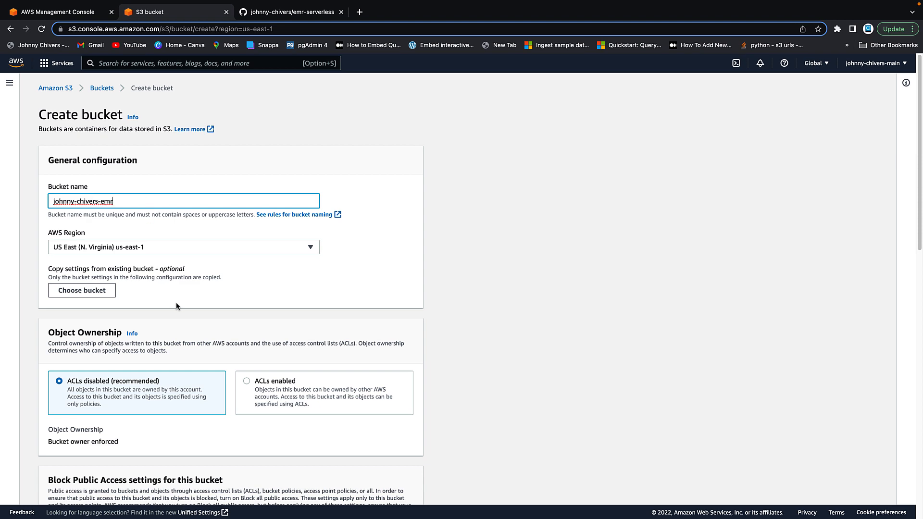
scroll(288, 327, "down", 15)
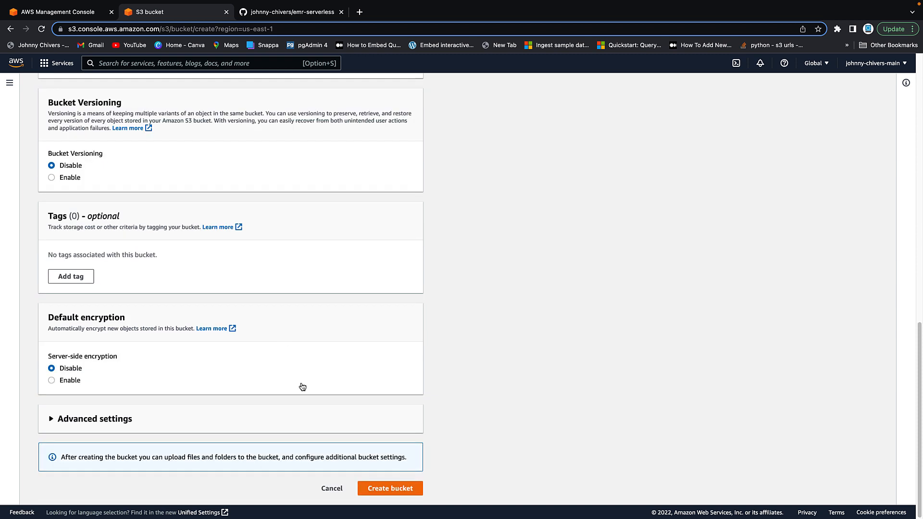
left_click(390, 489)
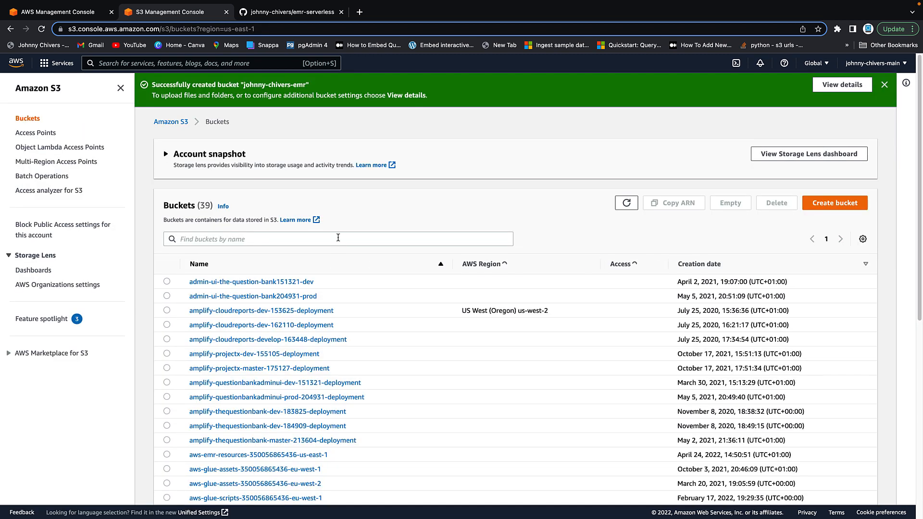
- Filter the bucket list by "emr" and open the newly created bucket
left_click(338, 237)
type("emr")
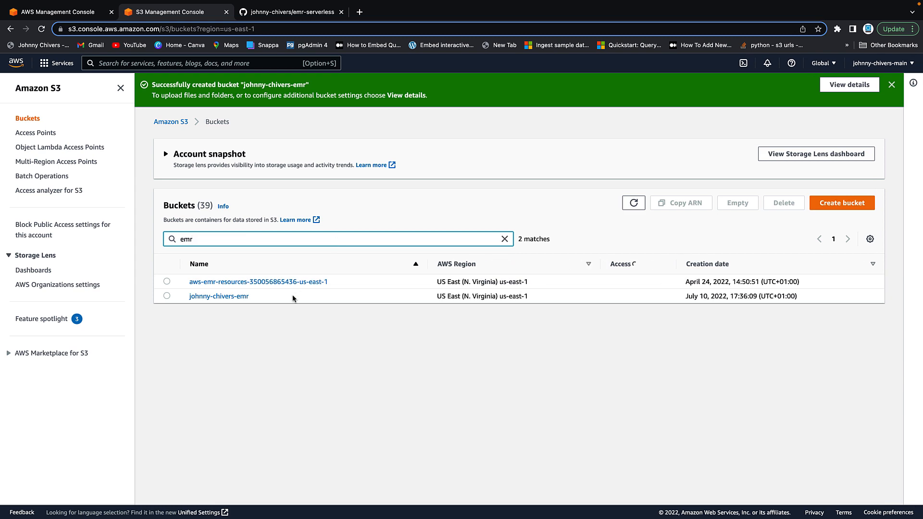
left_click(232, 297)
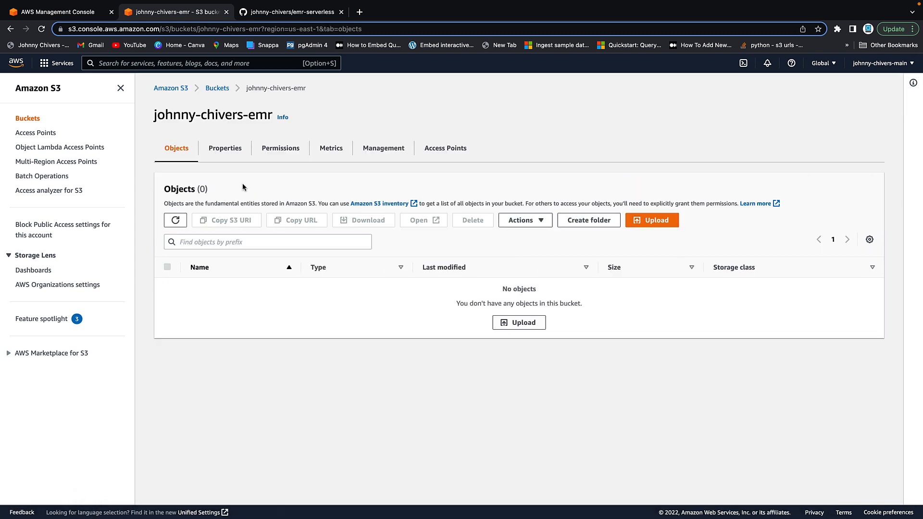
- Create a folder named scripts in the bucket, using the folder name copied from the README
left_click(587, 220)
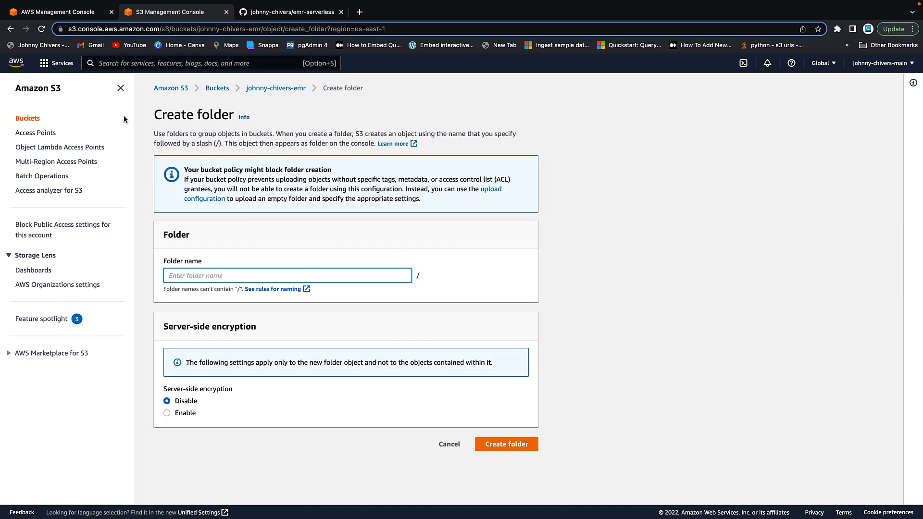
left_click(277, 88)
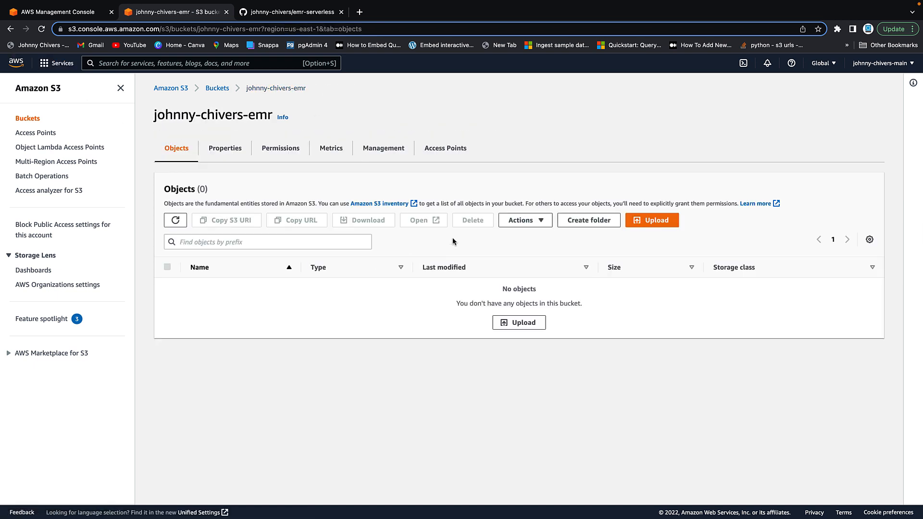
left_click(592, 224)
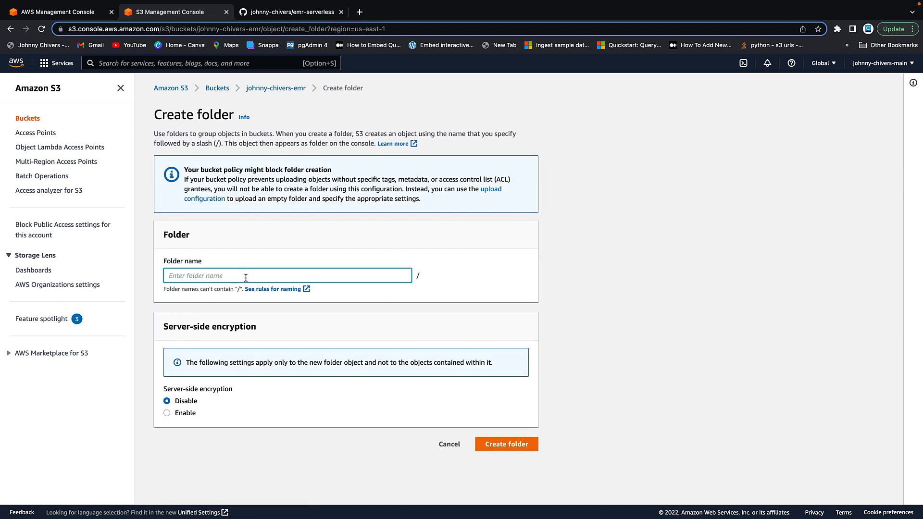
left_click(340, 6)
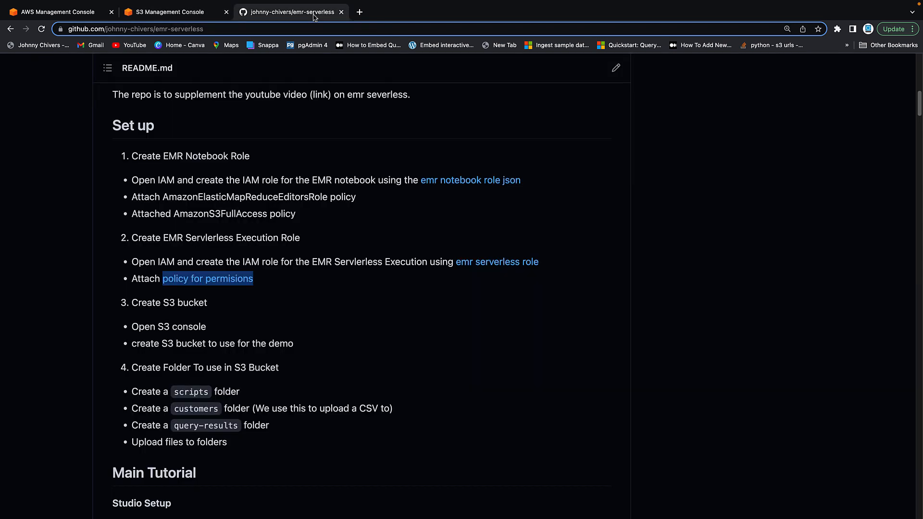
double_click(191, 332)
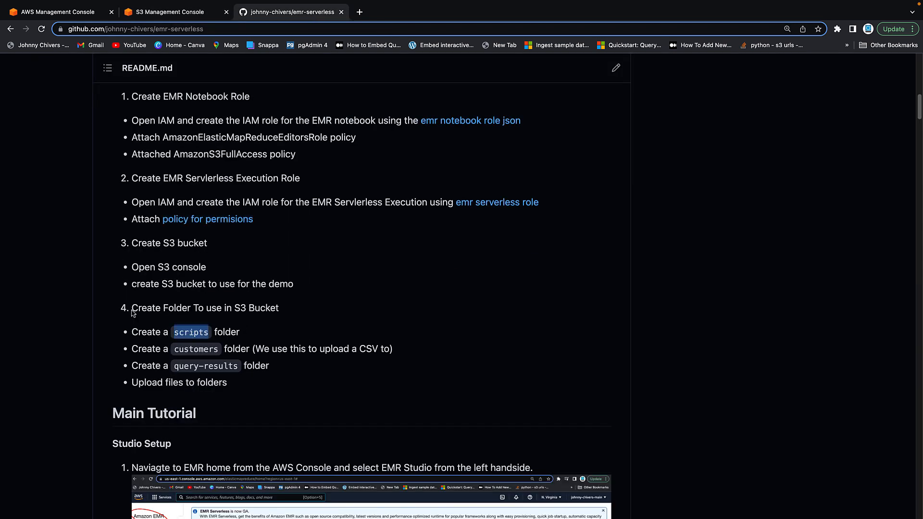
left_click_drag(126, 310, 247, 385)
left_click(242, 353)
double_click(193, 332)
key("super+c")
left_click(164, 9)
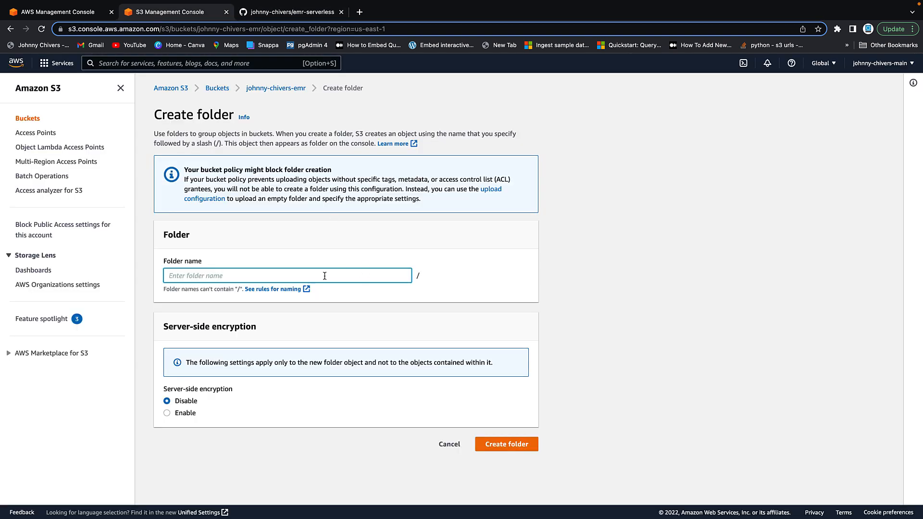
key("super+v")
left_click(507, 444)
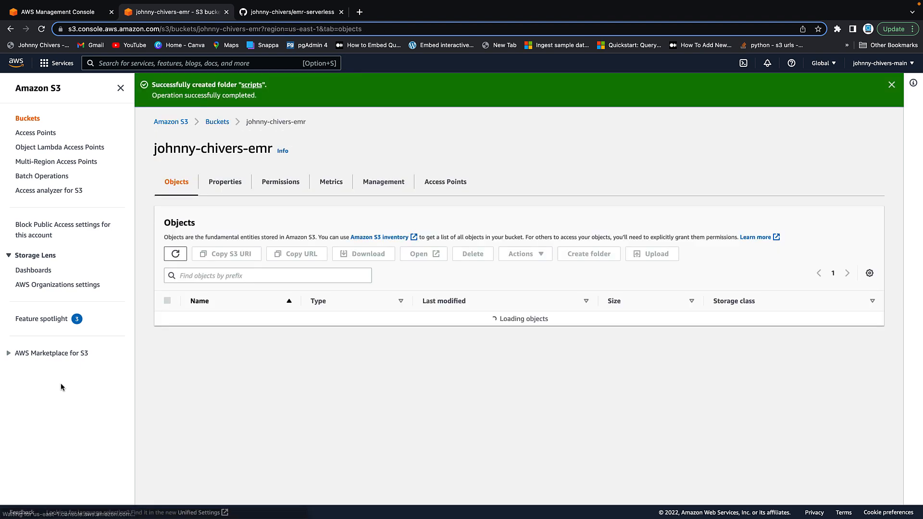
- Create a second folder named customers in the bucket, copying its name from the README
left_click(588, 254)
key("ctrl+Tab")
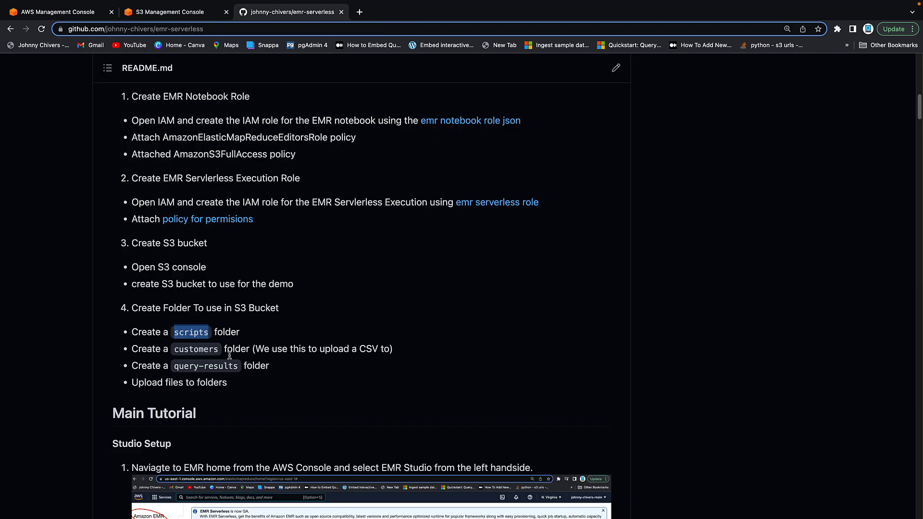
double_click(200, 351)
key("super+c")
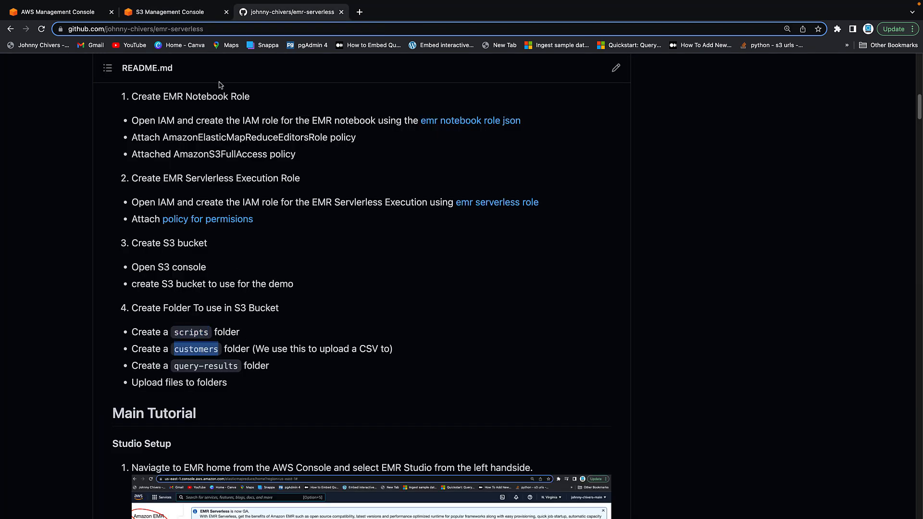
left_click(195, 13)
key("super+v")
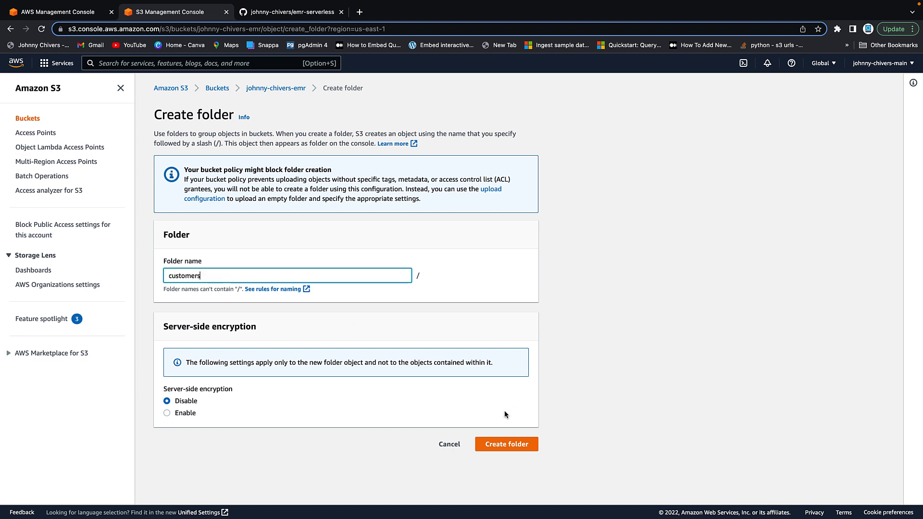
left_click(503, 446)
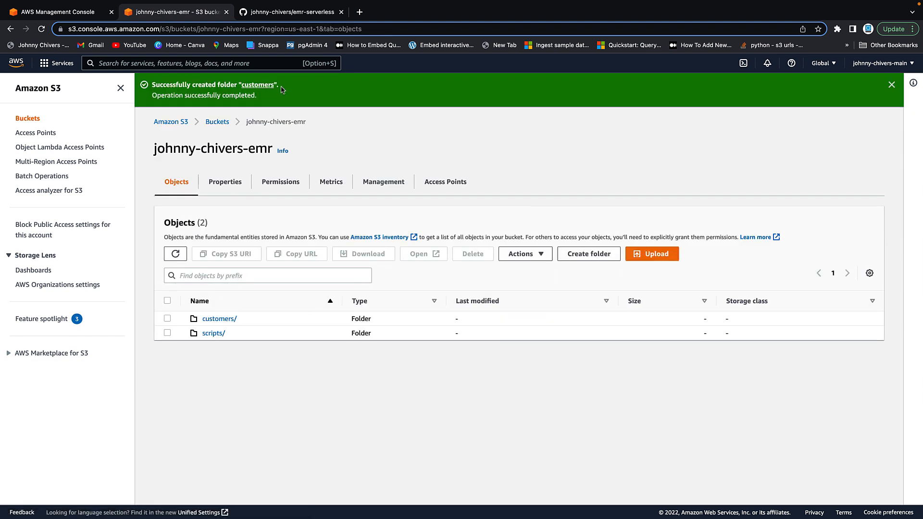
- Copy the query-results name from the README and create a folder with that name in the bucket
left_click(286, 12)
triple_click(204, 365)
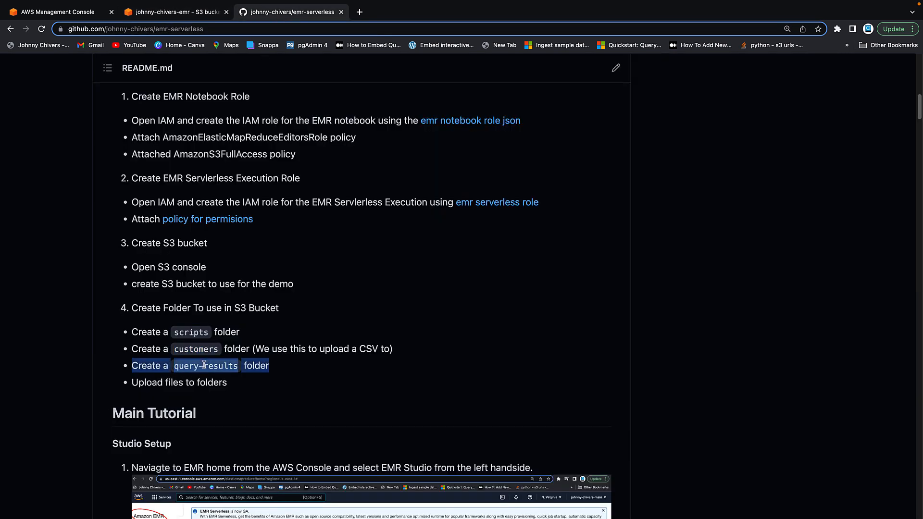
left_click(202, 365)
left_click_drag(176, 367, 237, 371)
key("super+c")
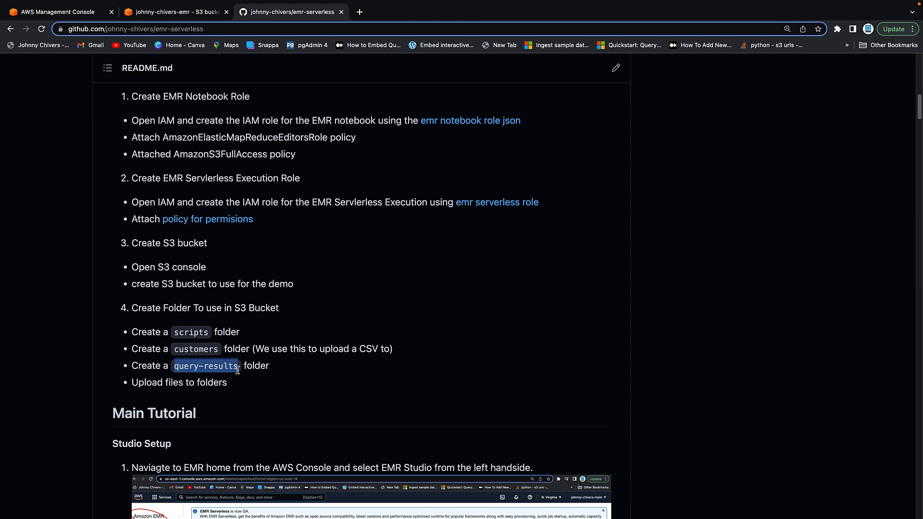
left_click(184, 15)
left_click(589, 254)
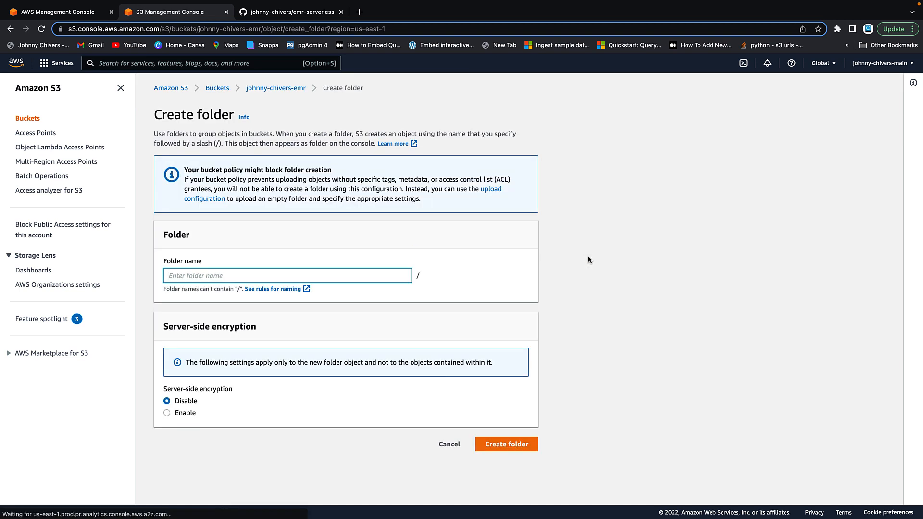
key("super+v")
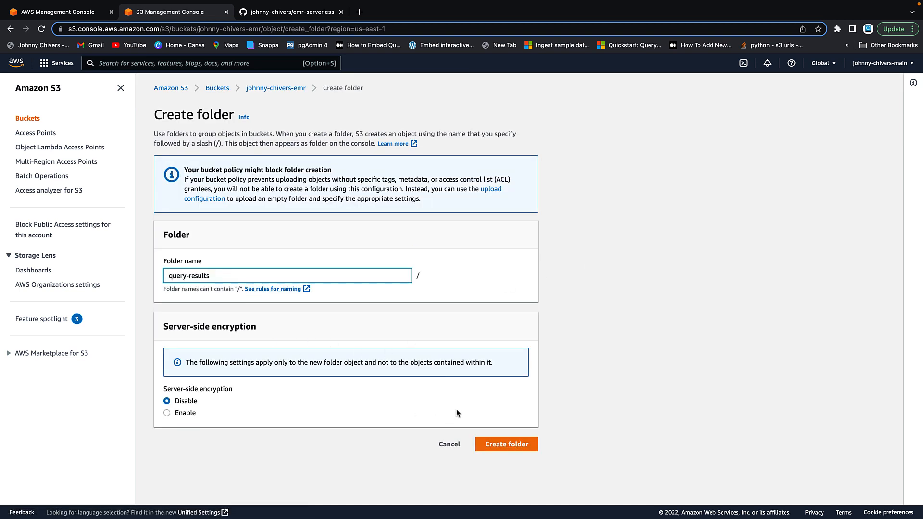
left_click(508, 447)
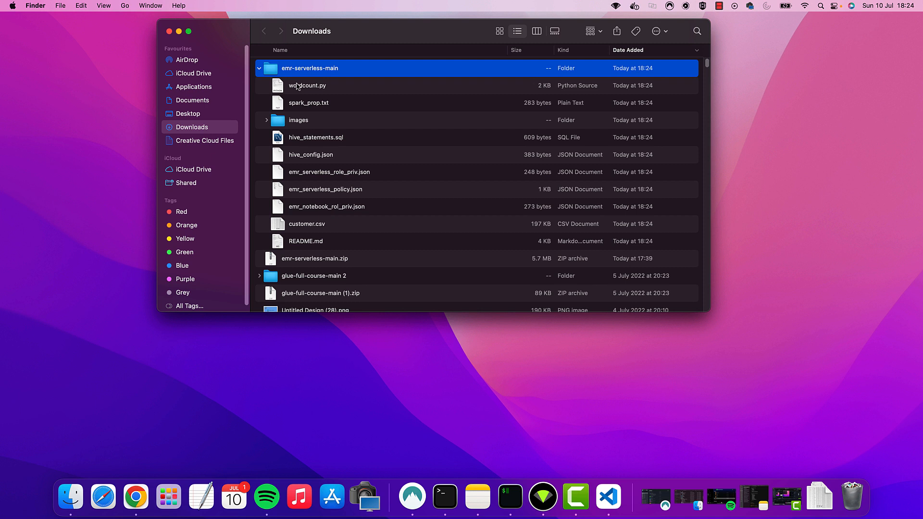
- Open hive_statements.sql from the emr-serverless-main folder in Downloads with Visual Studio Code (1.56.0)
left_click(331, 141)
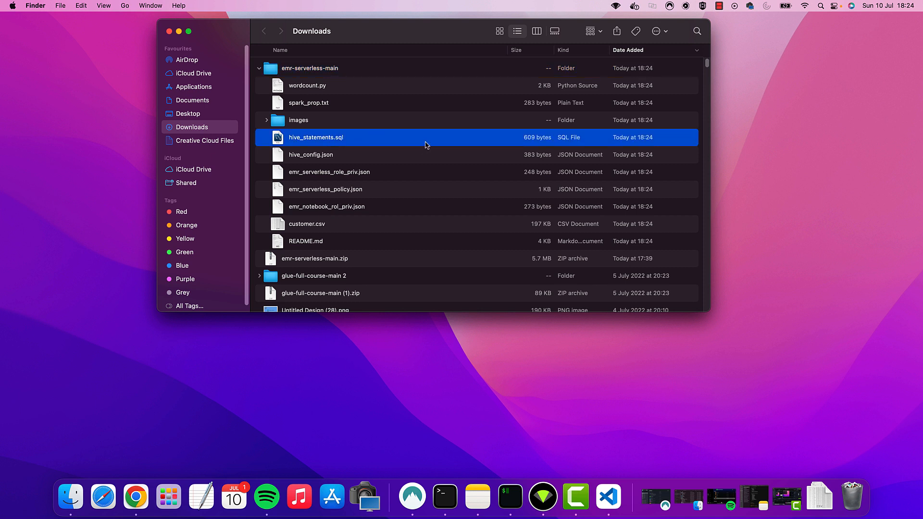
right_click(327, 138)
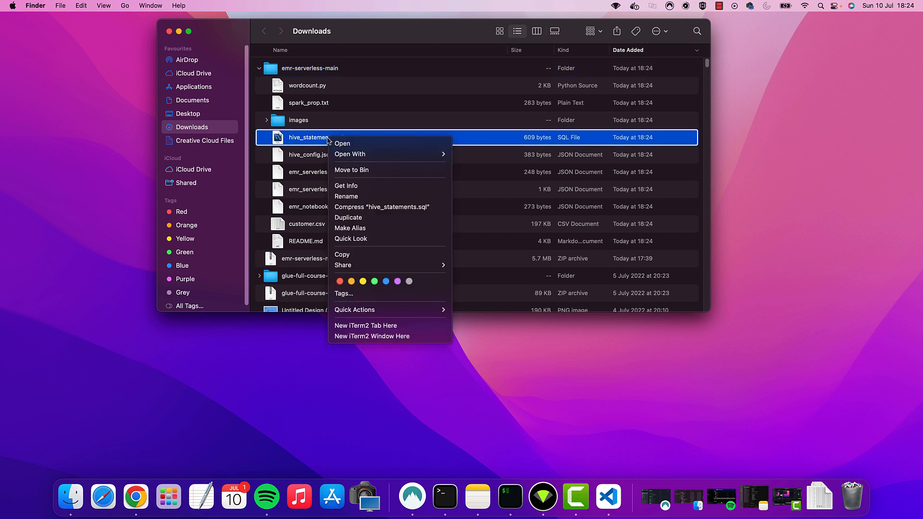
mouse_move(363, 155)
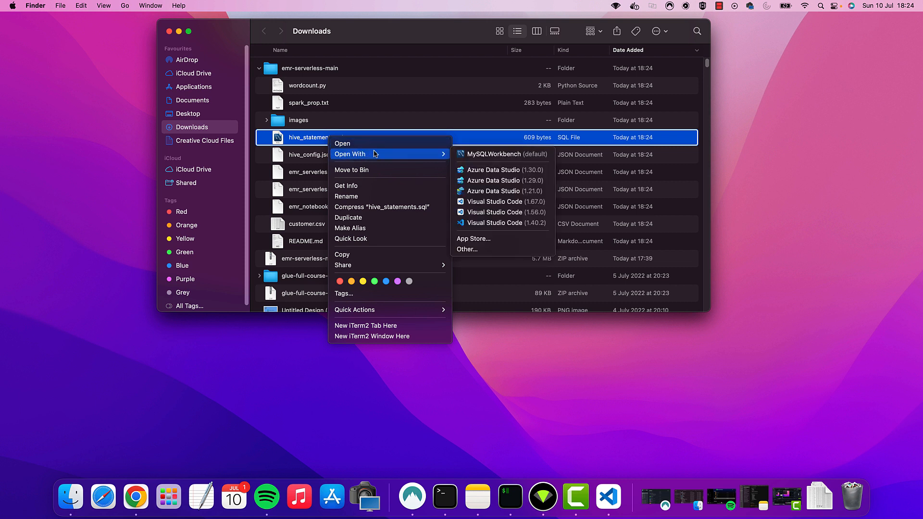
left_click(520, 213)
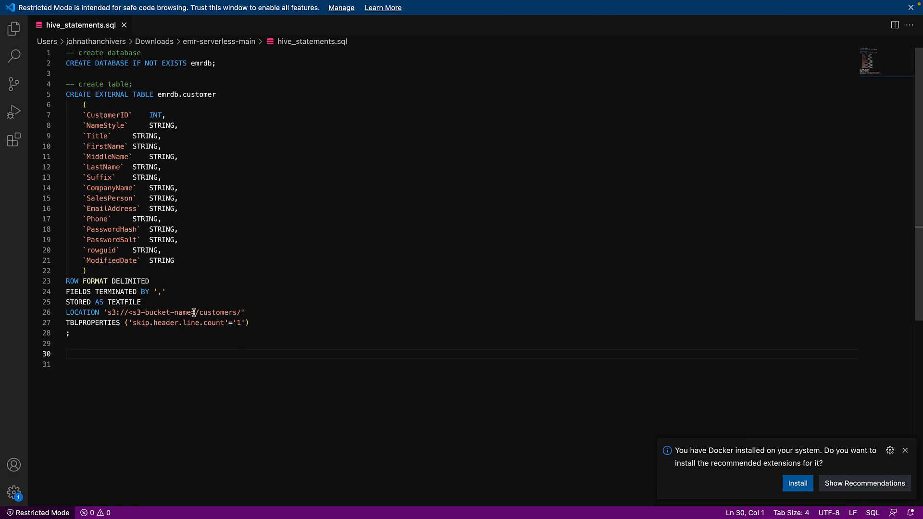
- Replace the <s3-bucket-name> placeholder in the LOCATION path of hive_statements.sql with the EMR bucket's name, then save and close the file
left_click_drag(195, 313, 127, 313)
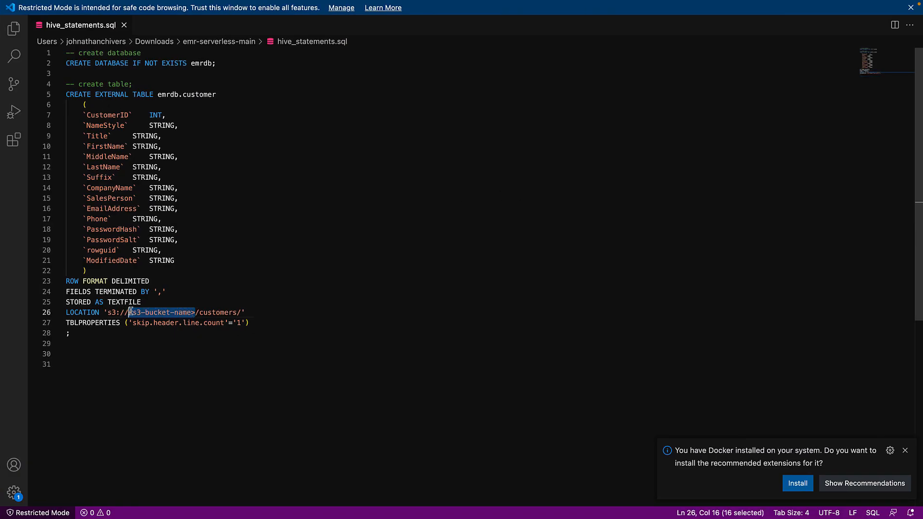
key("BackSpace")
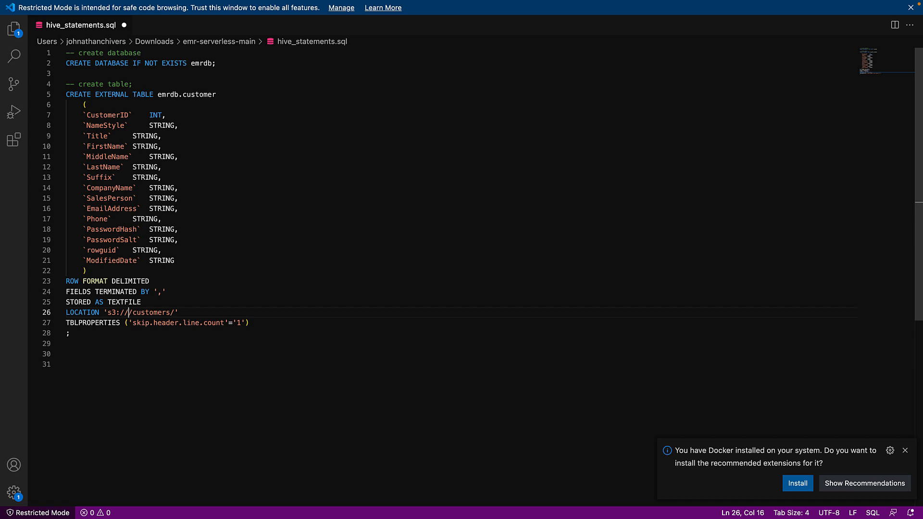
type("johnny")
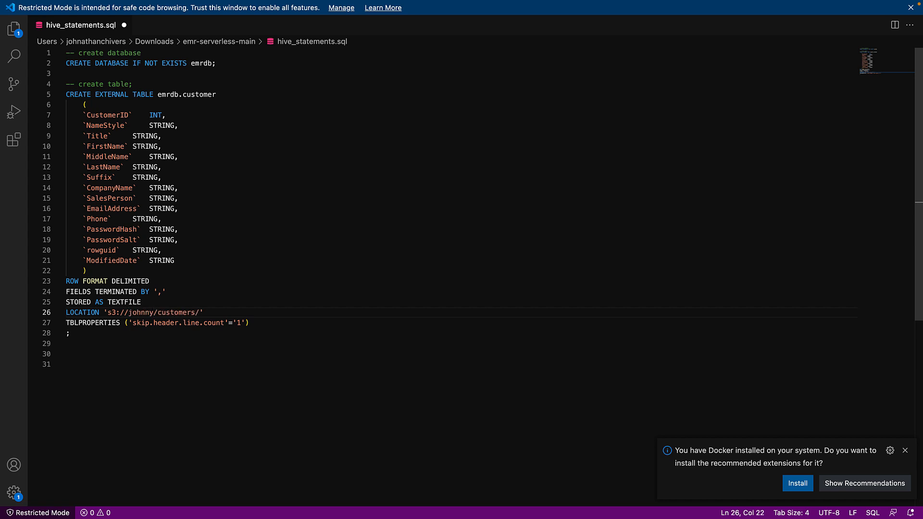
type("-chivers-em")
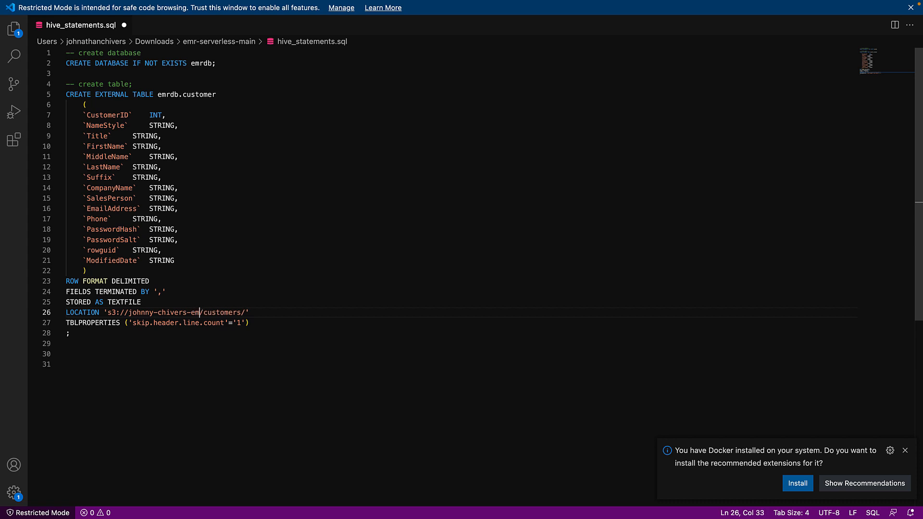
type("r")
left_click(334, 323)
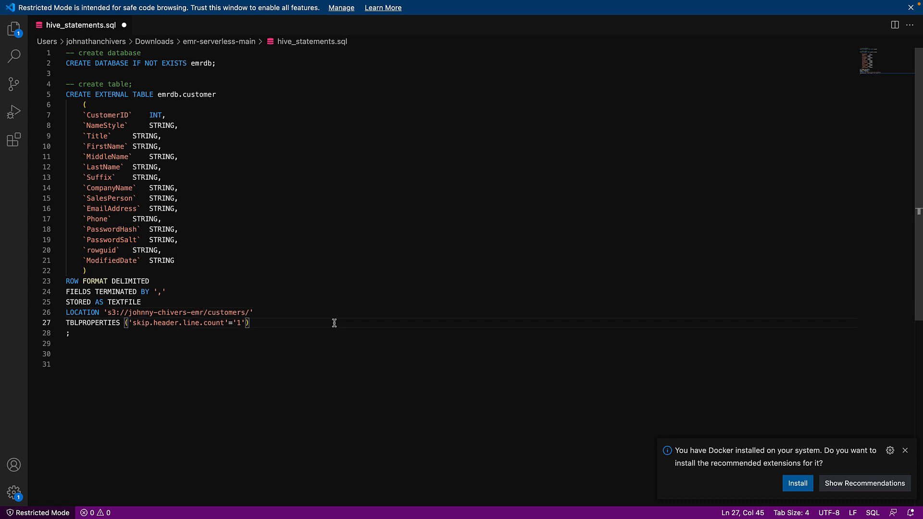
key("cmd+s")
left_click(124, 25)
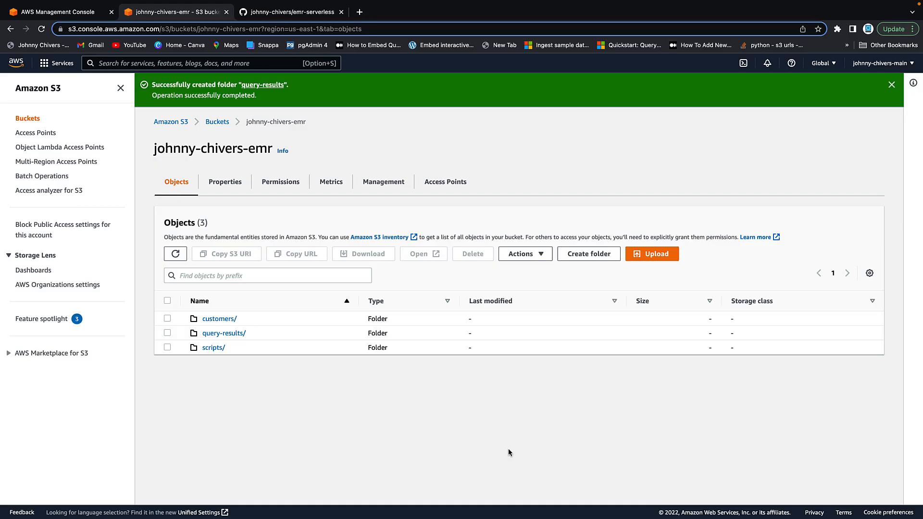
- Start adding files for upload to the bucket's scripts folder and browse to the emr-serverless-main folder in Downloads
left_click(213, 348)
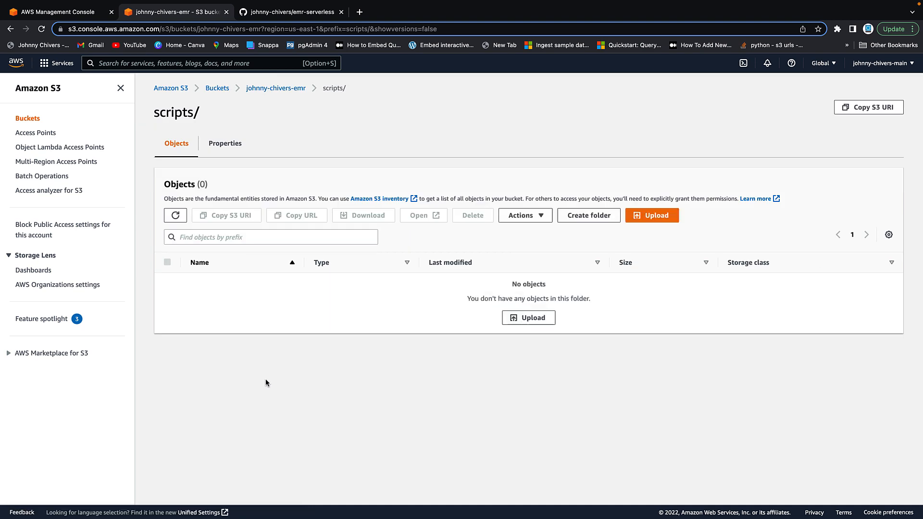
left_click(652, 216)
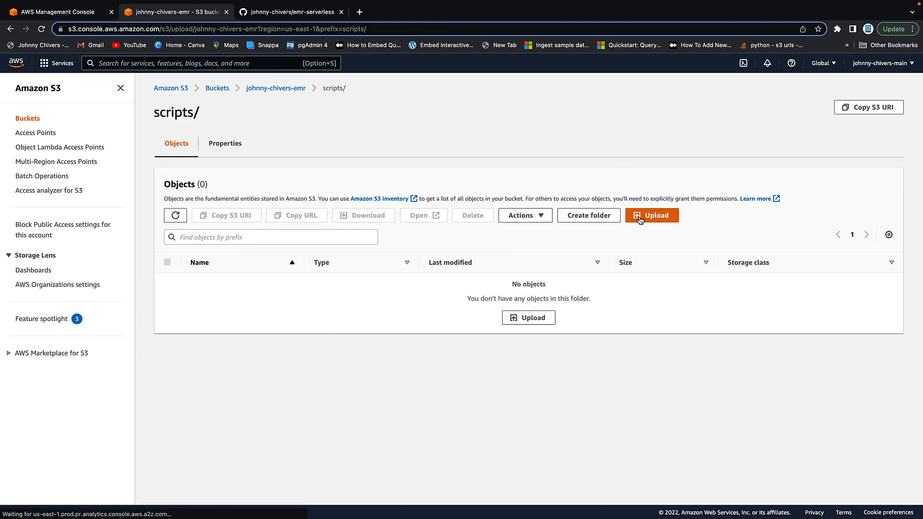
left_click(327, 207)
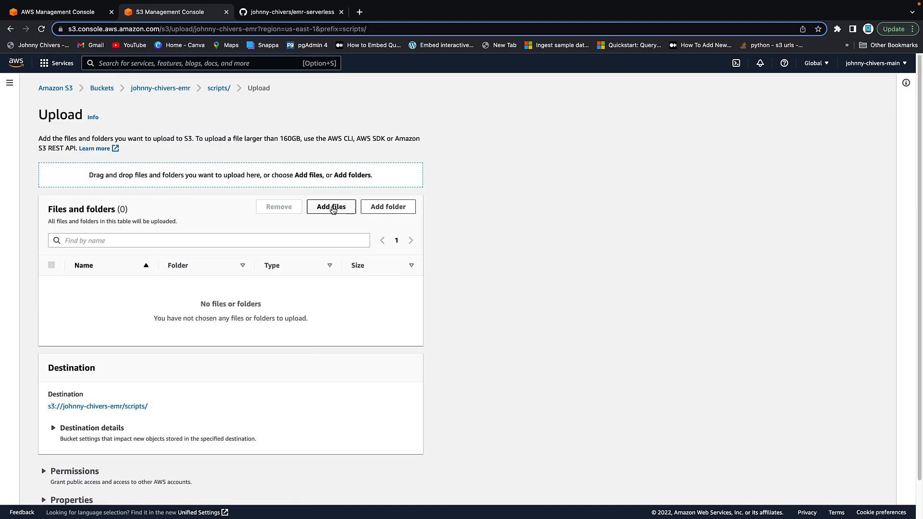
left_click(495, 167)
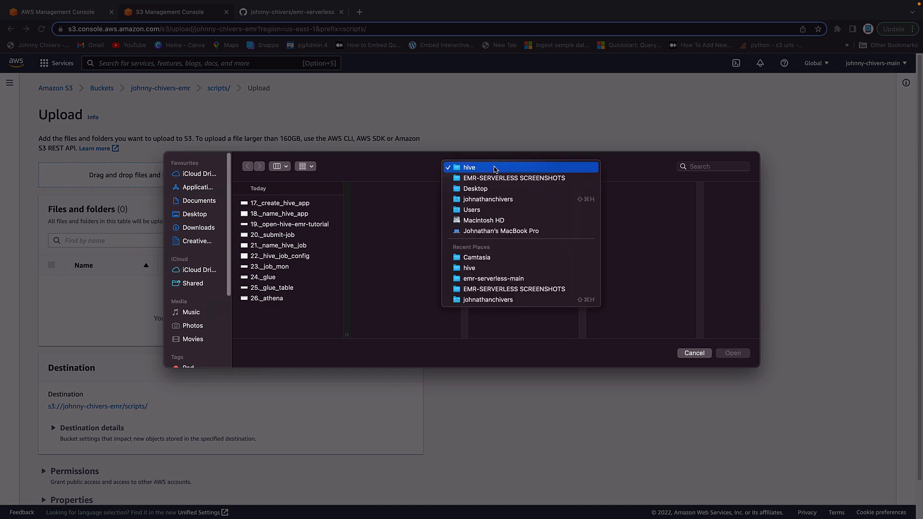
left_click(200, 229)
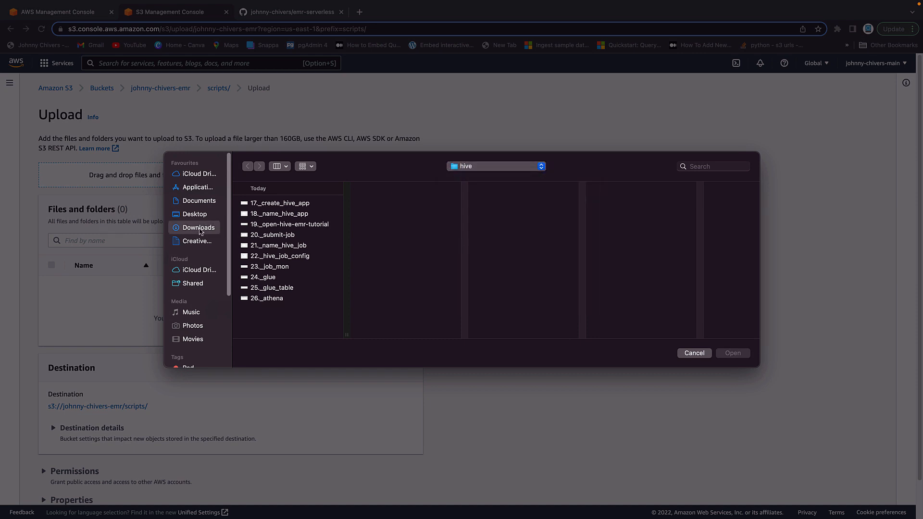
left_click(305, 207)
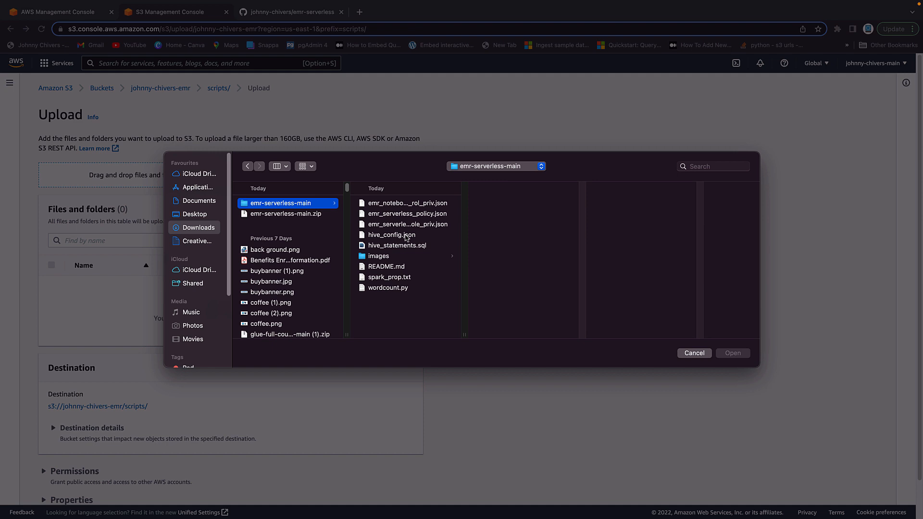
- Upload both hive_statements.sql and wordcount.py to the scripts folder and open that folder from the upload summary
left_click(411, 248)
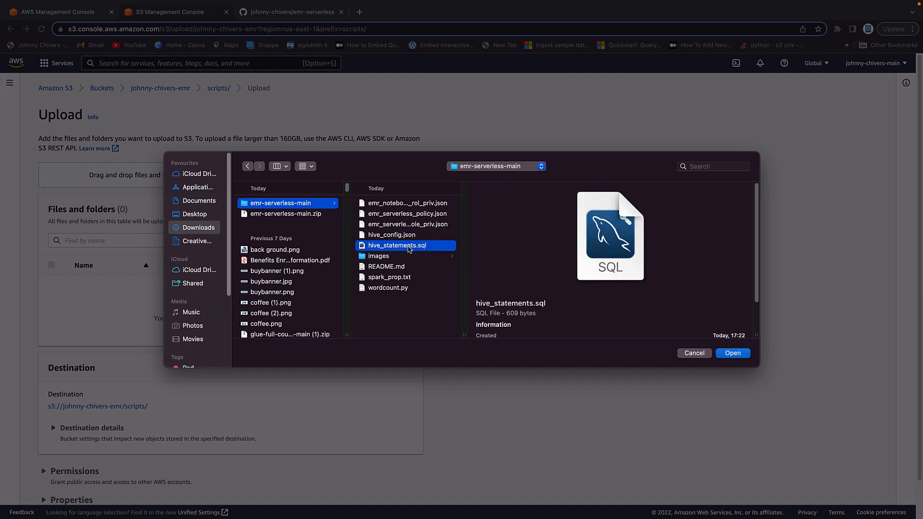
right_click(397, 290)
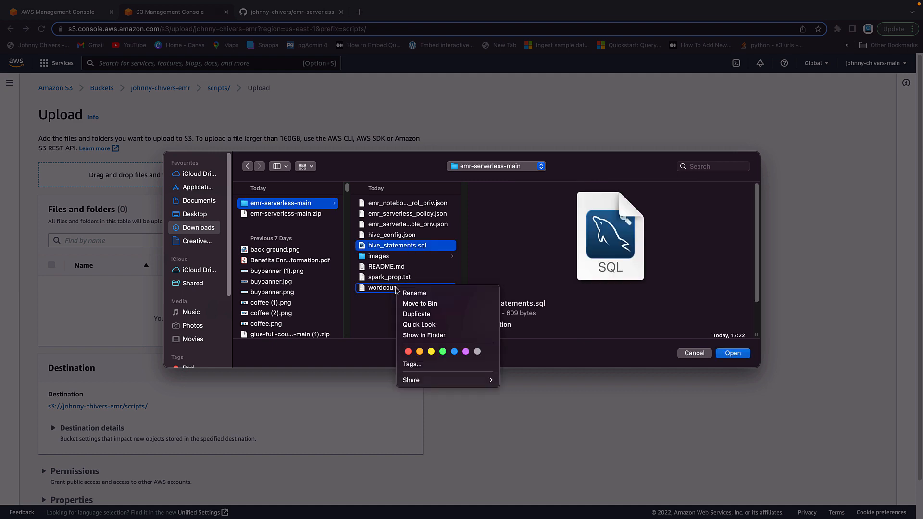
left_click(375, 290)
left_click(374, 291)
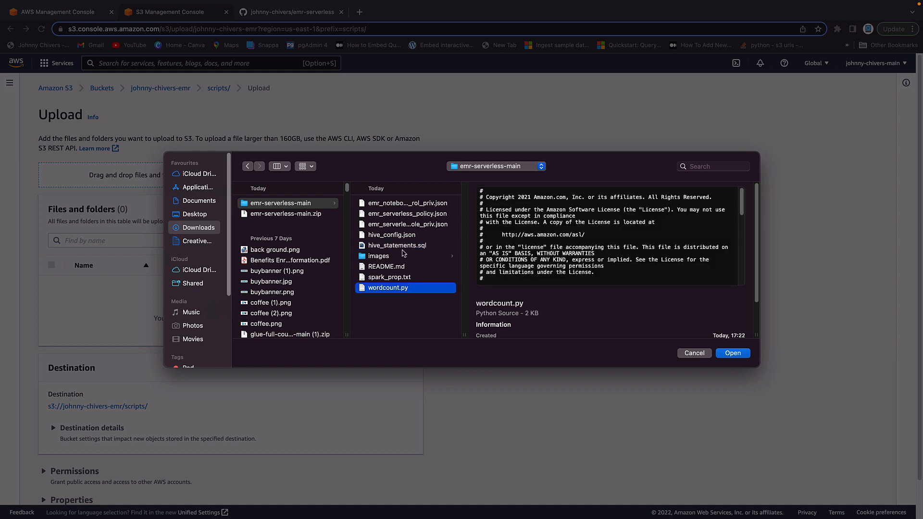
left_click(402, 248)
right_click(391, 289)
left_click(375, 290)
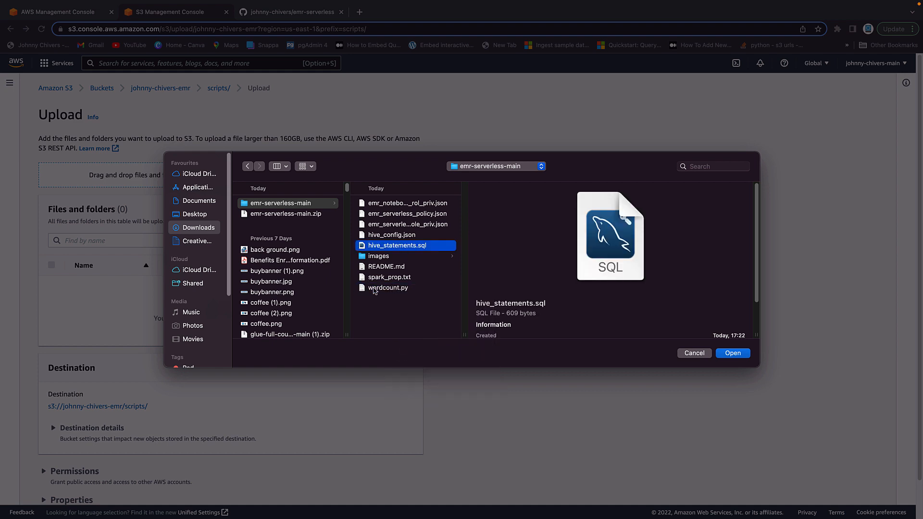
left_click(375, 290, "super")
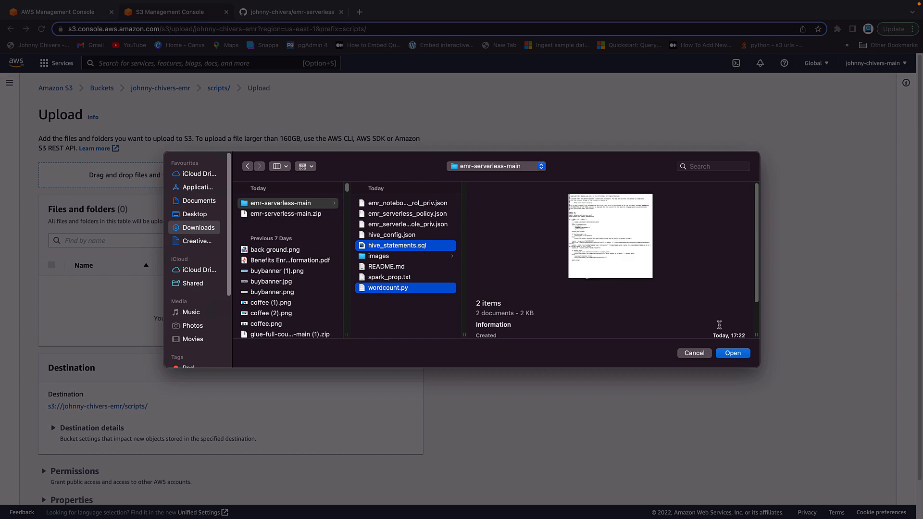
left_click(732, 353)
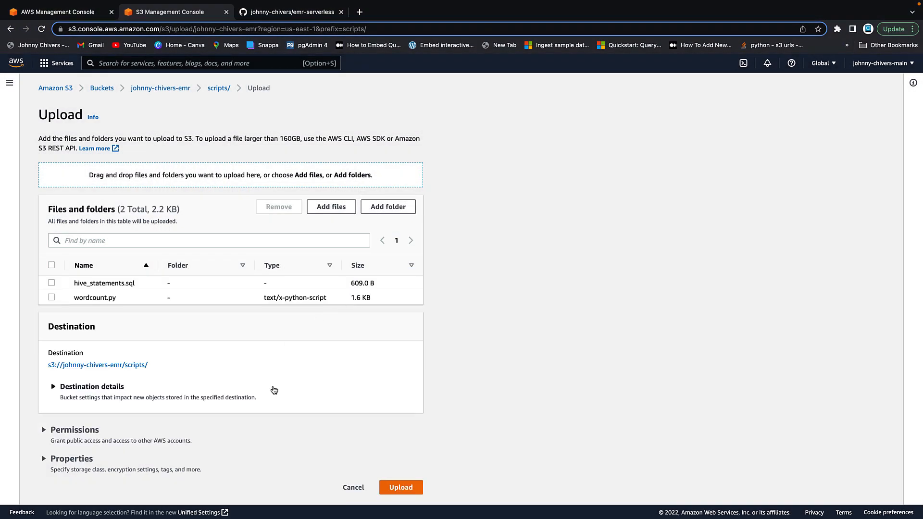
left_click(401, 487)
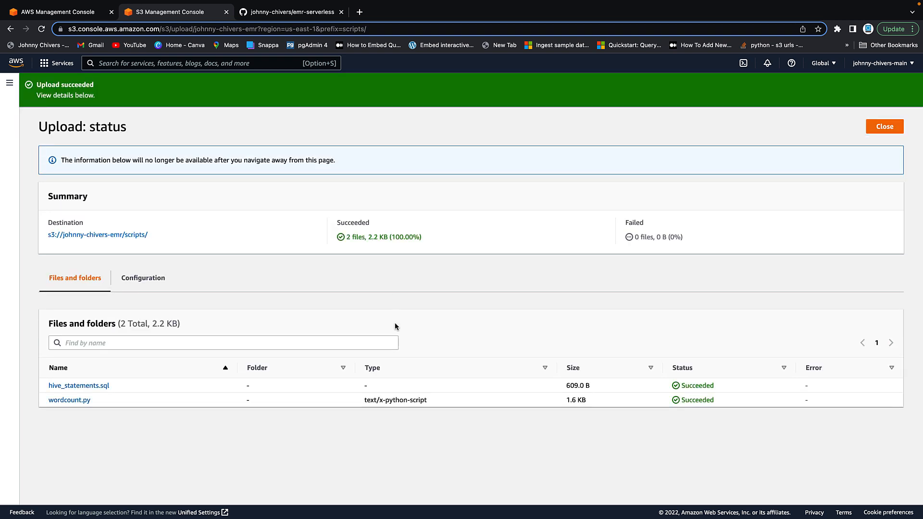
left_click(126, 236)
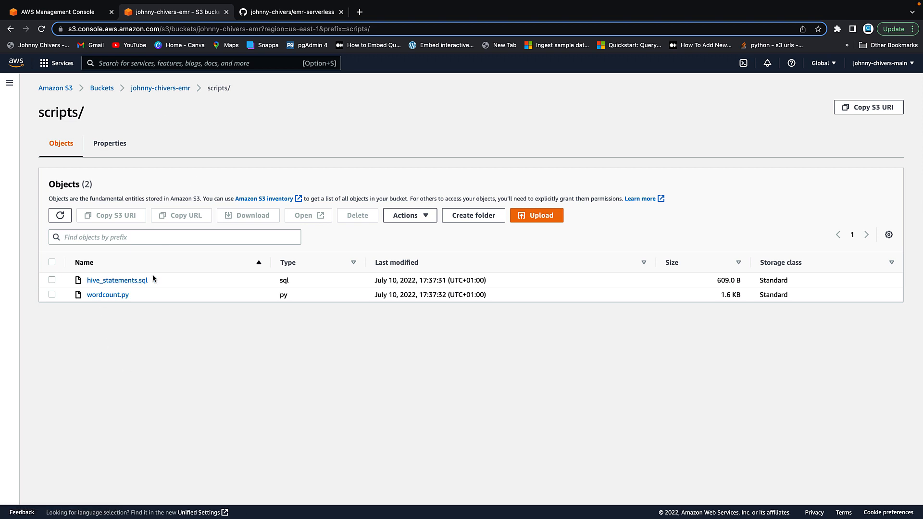
- Upload customer.csv from the emr-serverless-main folder in Downloads to the bucket's customers folder
left_click(172, 89)
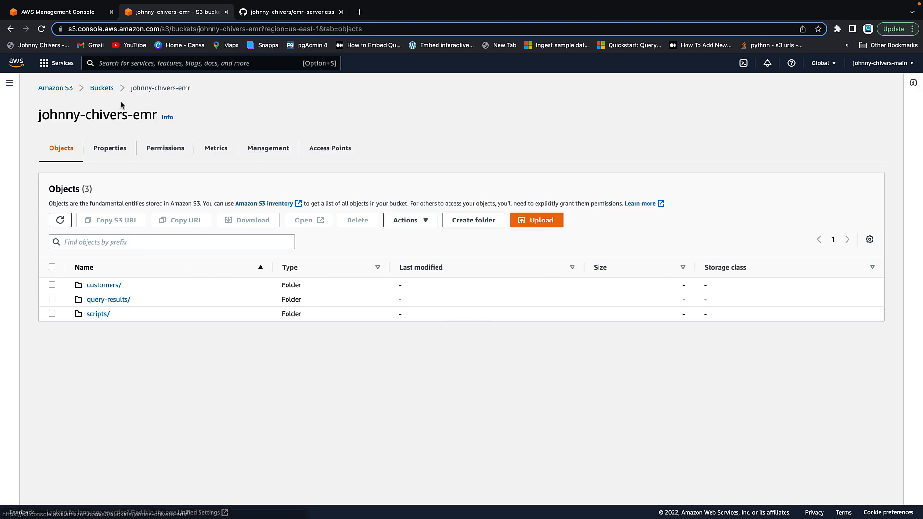
left_click(104, 286)
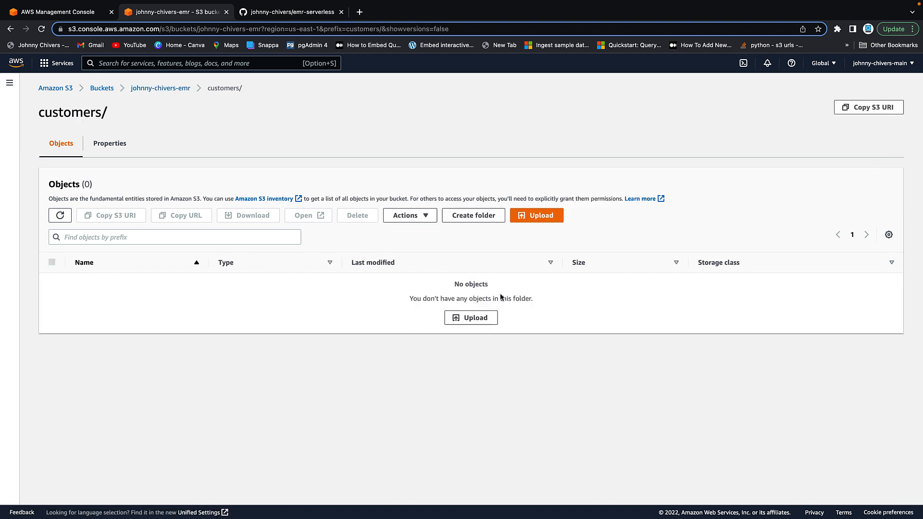
left_click(473, 318)
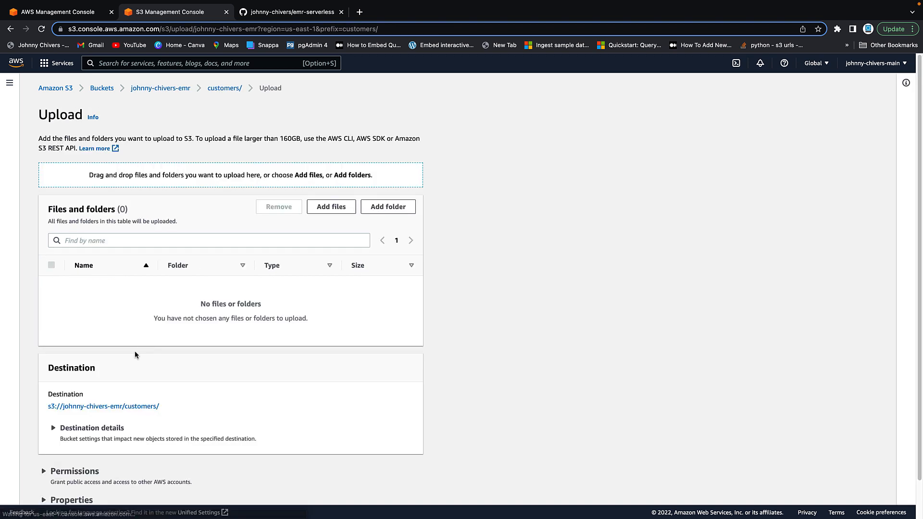
left_click(330, 210)
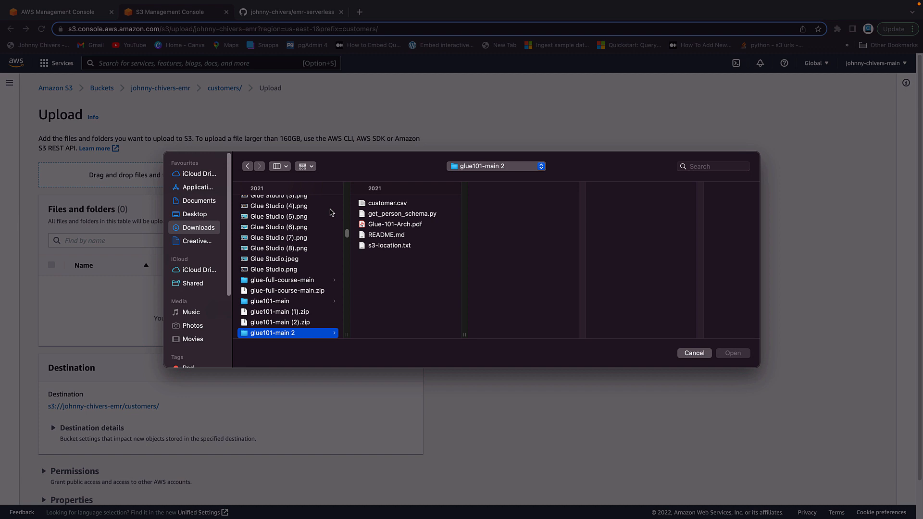
left_click(383, 204)
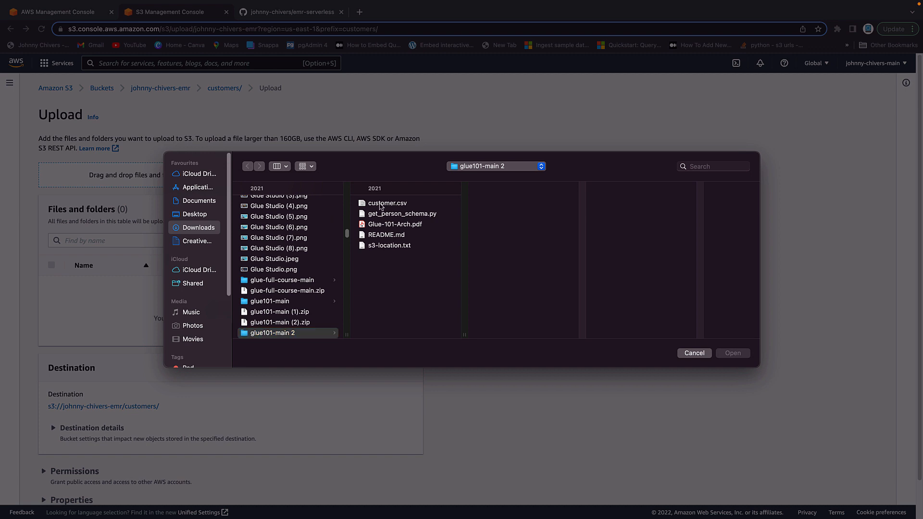
left_click(510, 170)
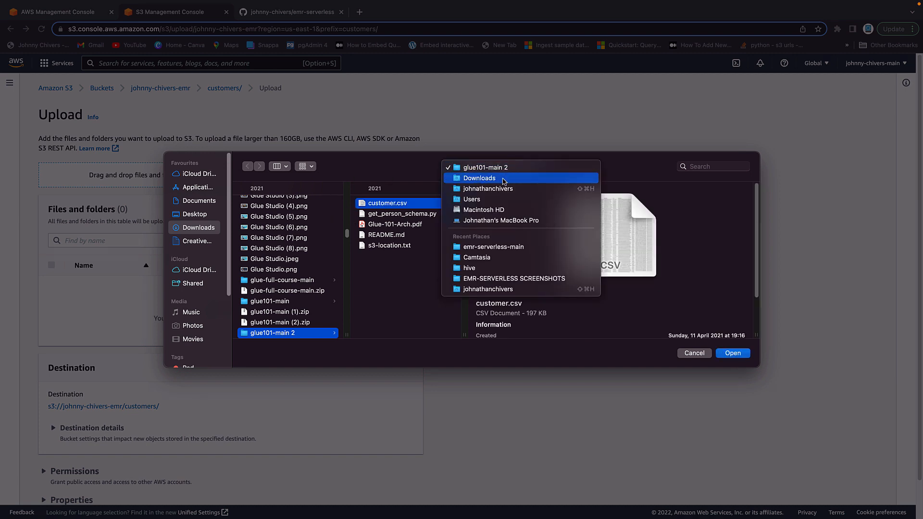
left_click(505, 180)
left_click(298, 204)
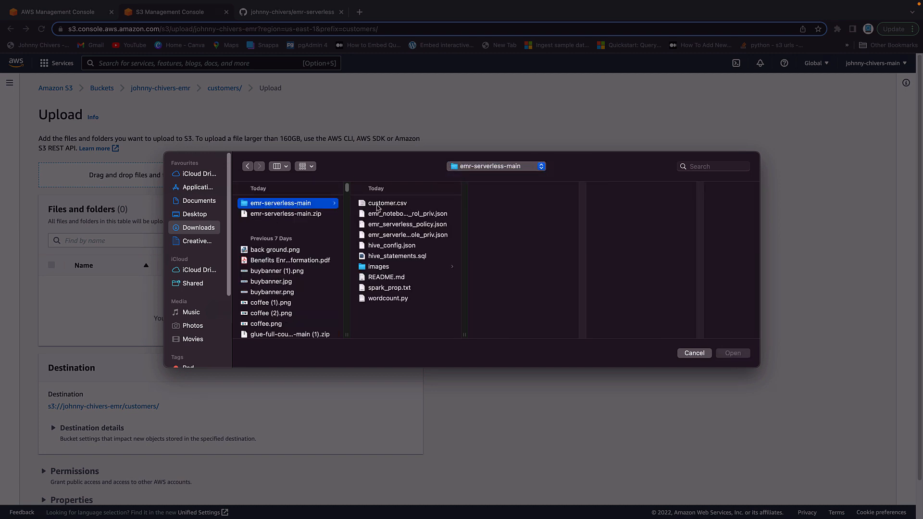
left_click(380, 206)
left_click(732, 355)
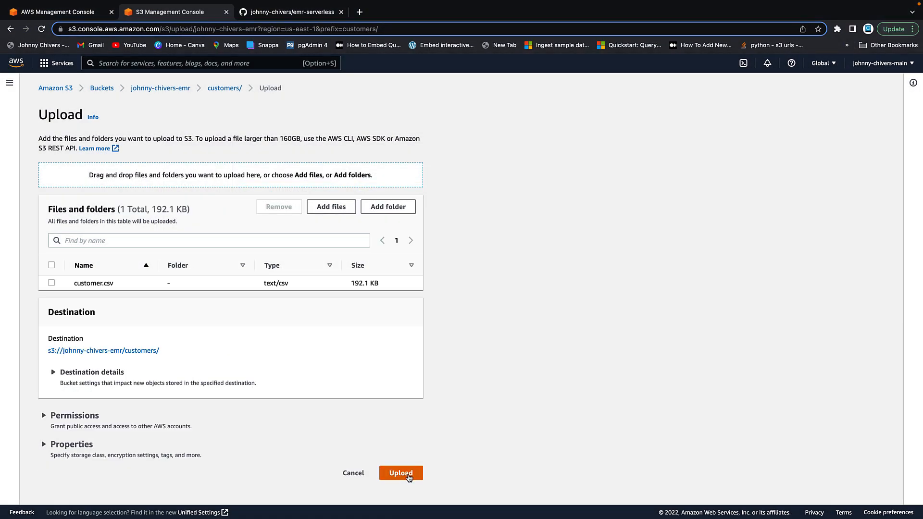
left_click(409, 476)
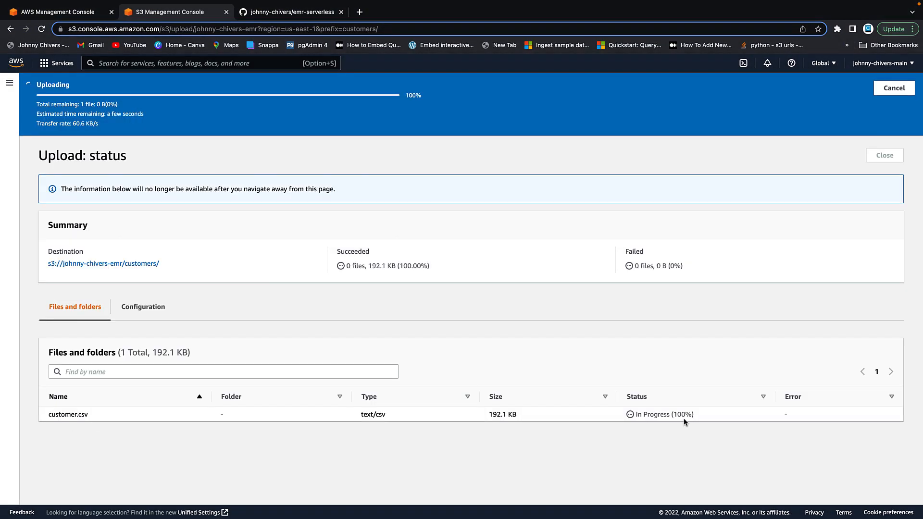
- Review the README's four setup headings in the GitHub repository, covering the notebook role, execution role, S3 bucket and folders
left_click(291, 13)
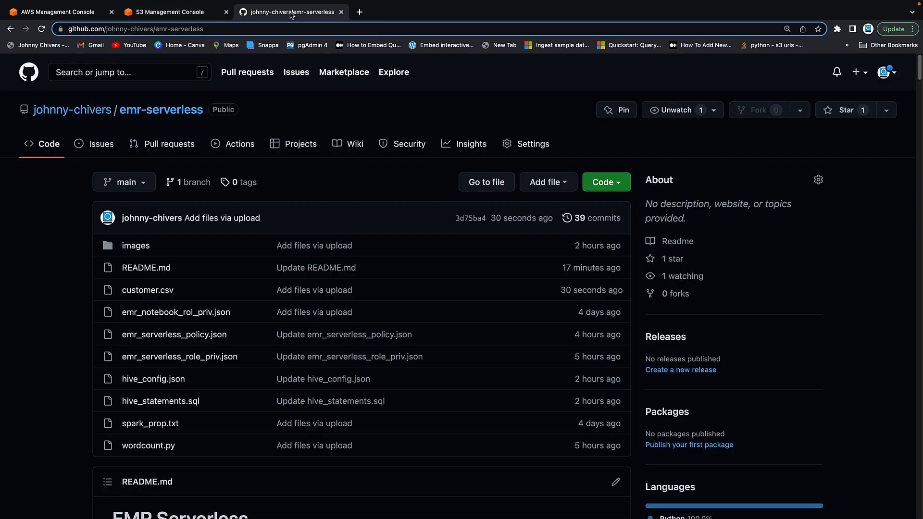
scroll(264, 313, "down", 14)
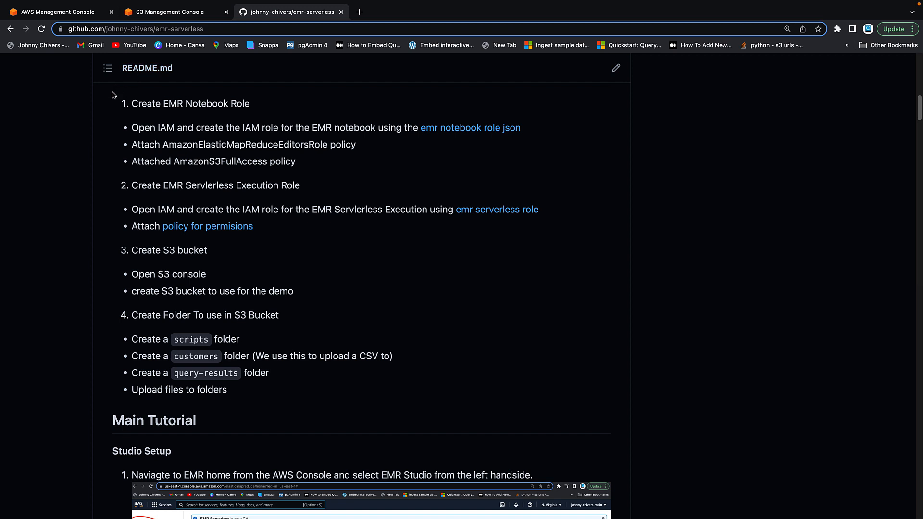
left_click_drag(116, 101, 241, 110)
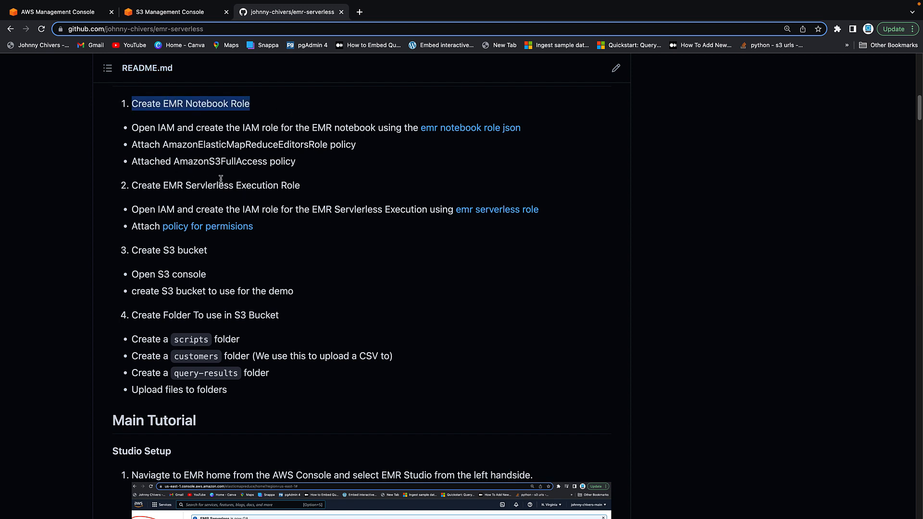
left_click_drag(300, 186, 107, 193)
scroll(229, 269, "down", 1)
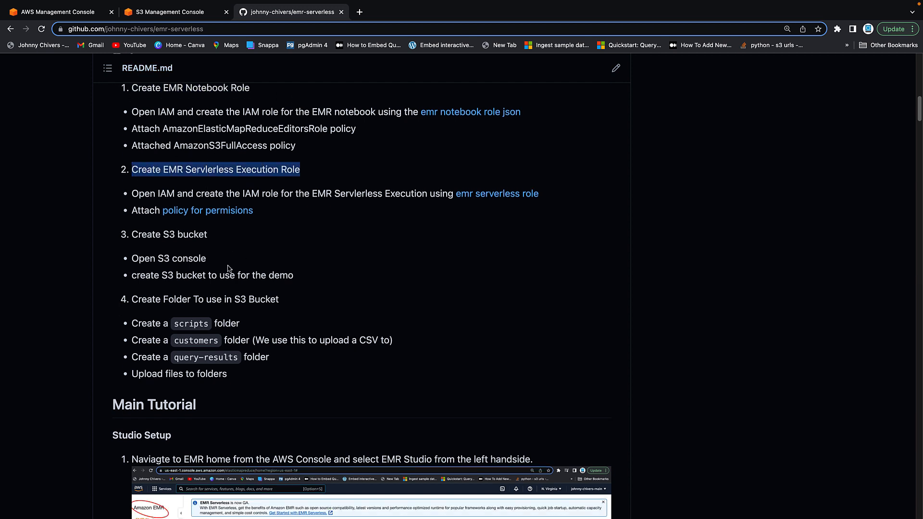
left_click_drag(220, 235, 105, 235)
scroll(116, 239, "down", 1)
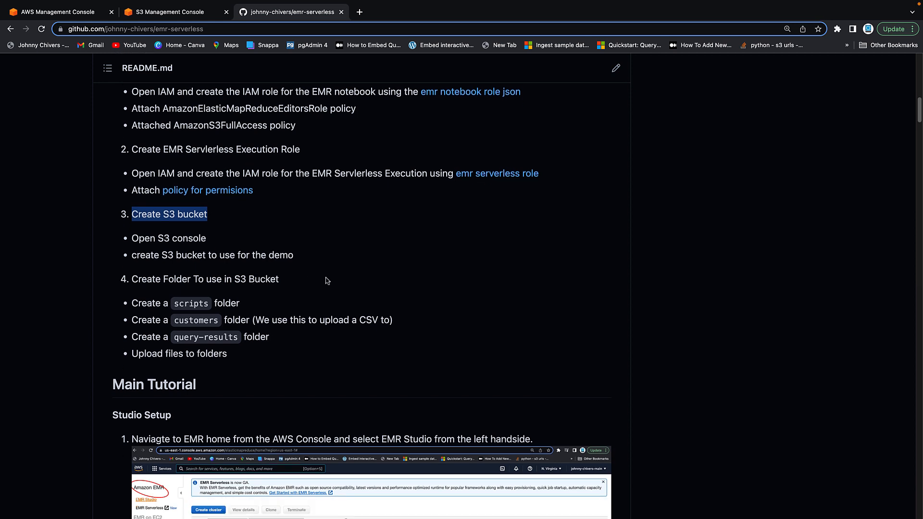
left_click_drag(327, 280, 115, 281)
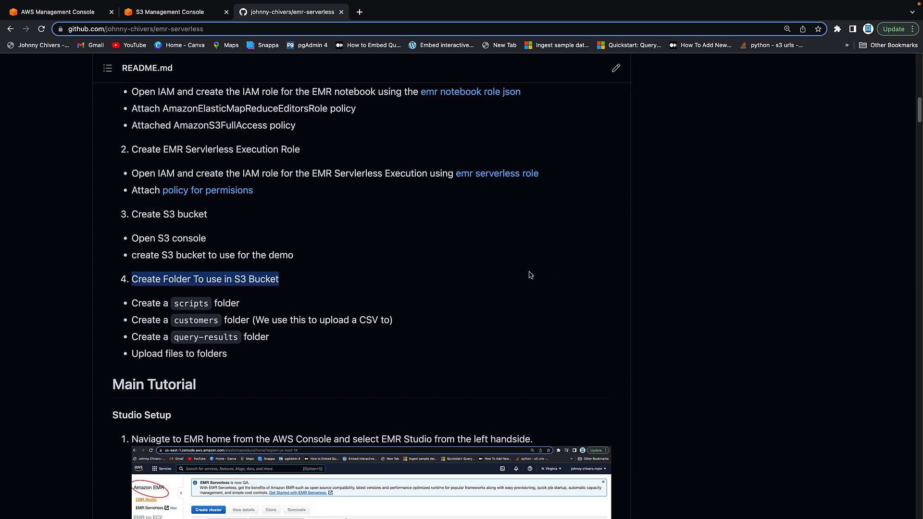
- Locate the README's Studio Setup instructions, switch to the AWS console and open the EMR service by searching for emr
scroll(530, 275, "down", 3)
scroll(129, 241, "down", 1)
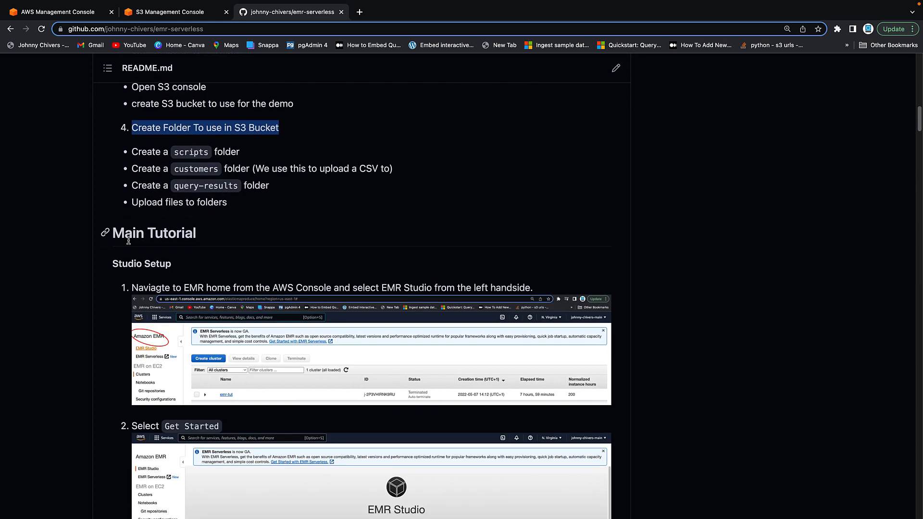
left_click_drag(213, 264, 94, 264)
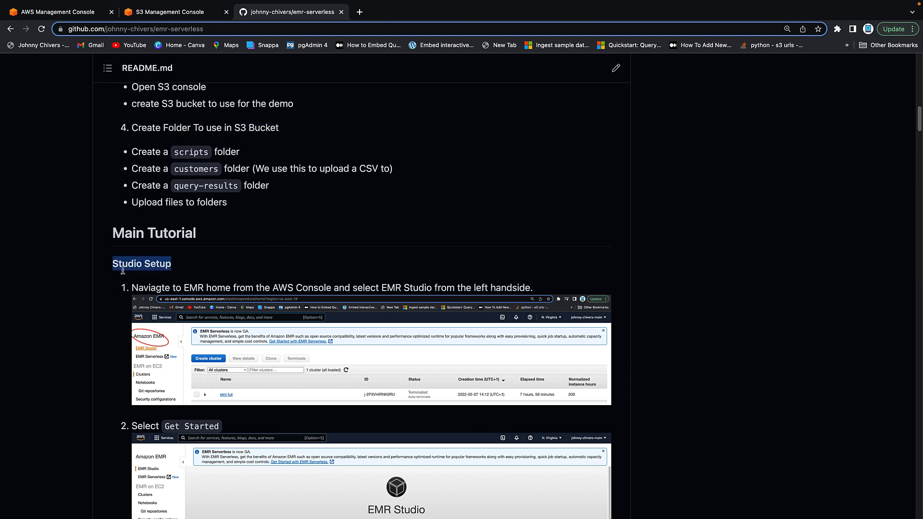
scroll(203, 306, "down", 5)
scroll(203, 306, "up", 5)
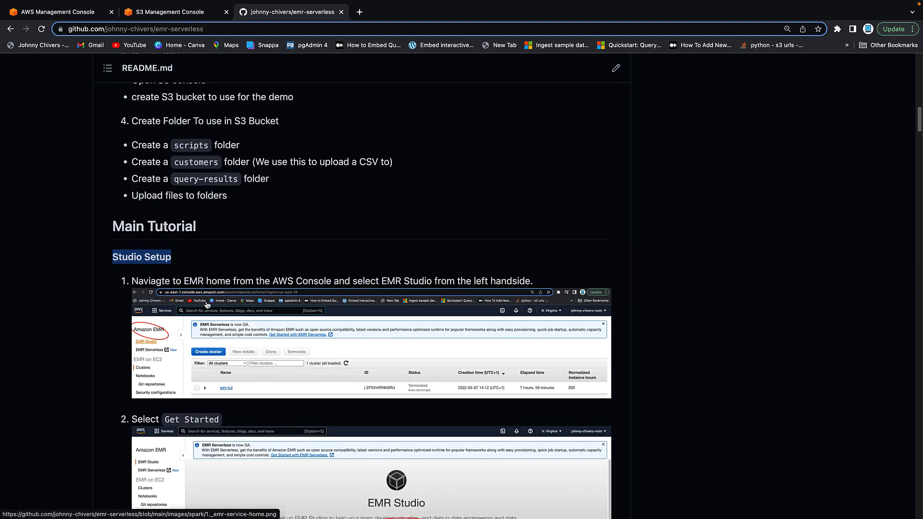
left_click(61, 12)
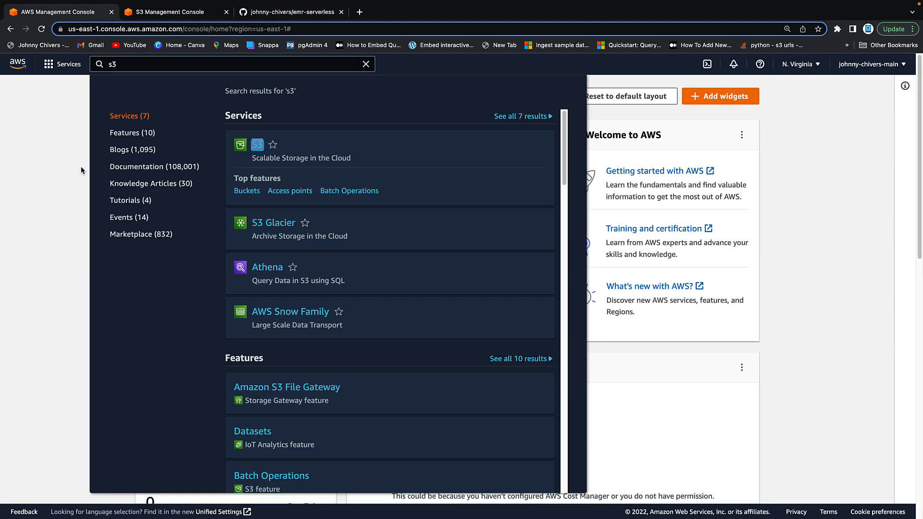
left_click(188, 69)
key("BackSpace")
key("BackSpace")
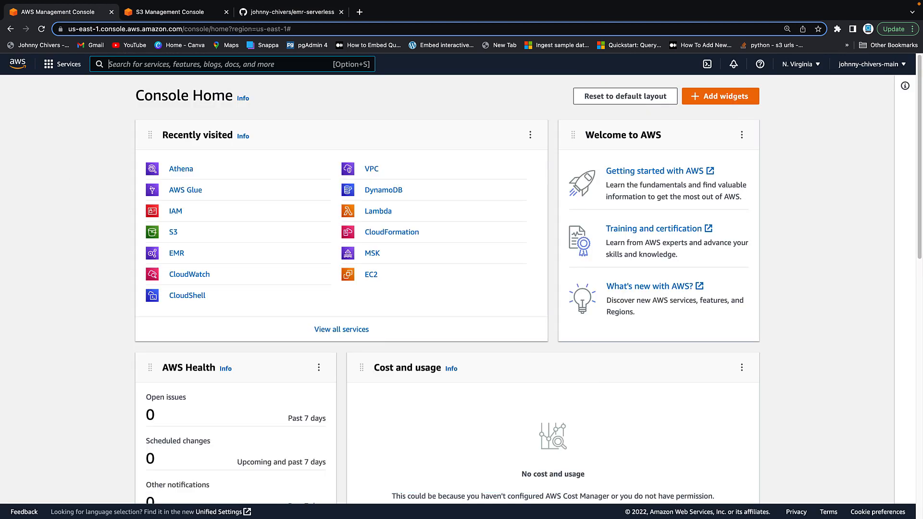
type("emr")
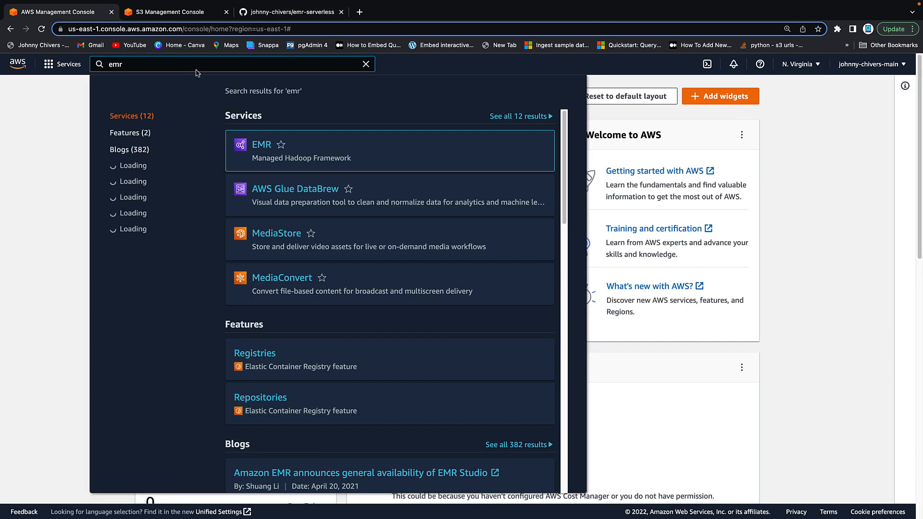
left_click(265, 141)
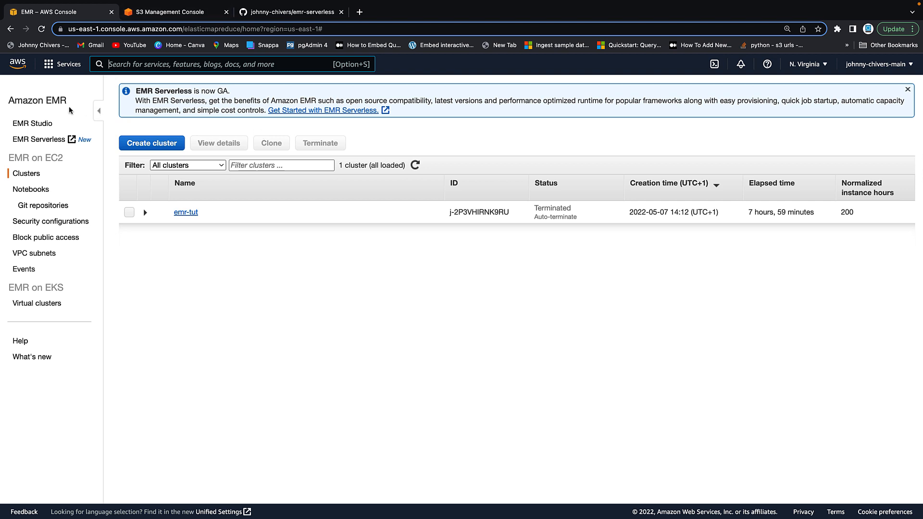
- Open EMR Studio's getting-started page and begin creating a new Studio
left_click(33, 126)
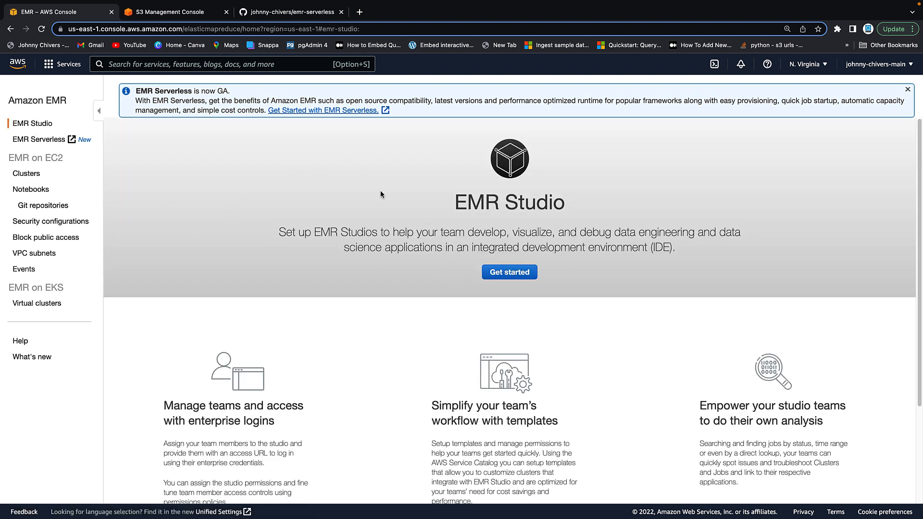
left_click(508, 274)
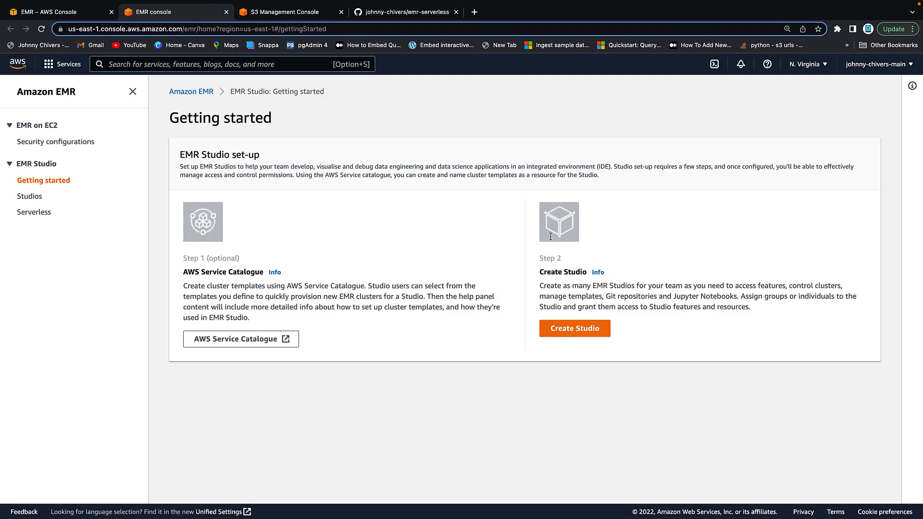
left_click_drag(546, 272, 582, 272)
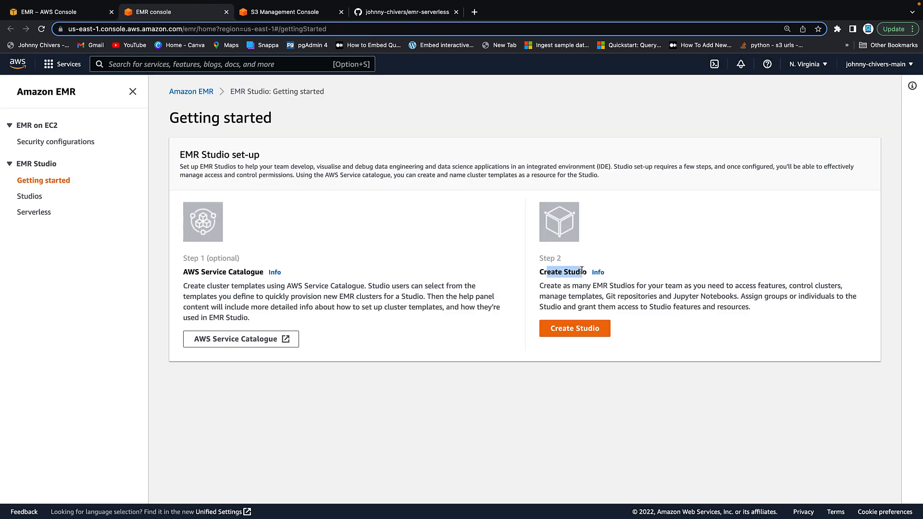
left_click(579, 331)
- Name the Studio with the owner's name followed by -emr-serverless-studio and choose vpc-d8648ba5 as its VPC
left_click(193, 255)
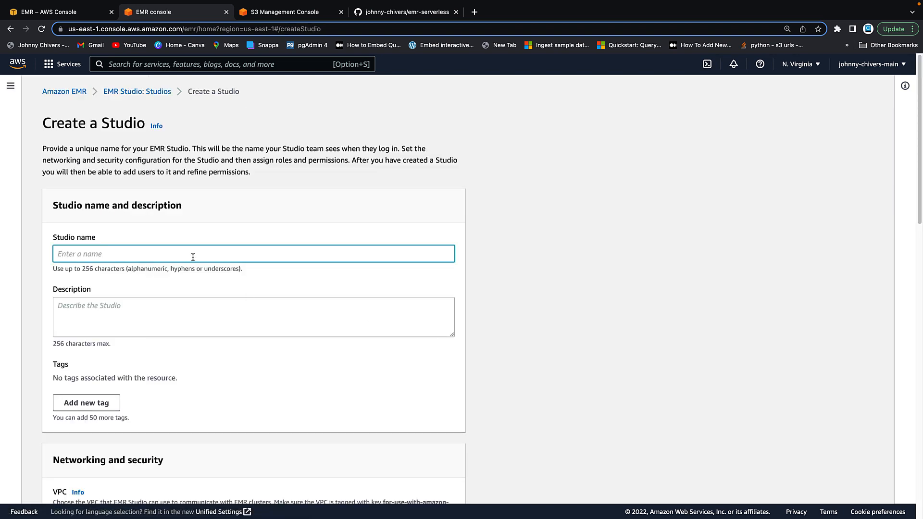
type("j")
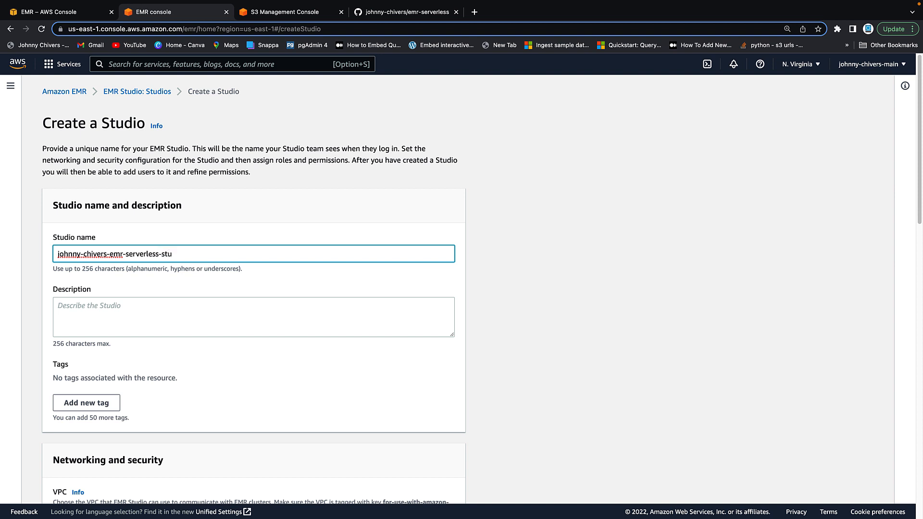
scroll(268, 300, "down", 5)
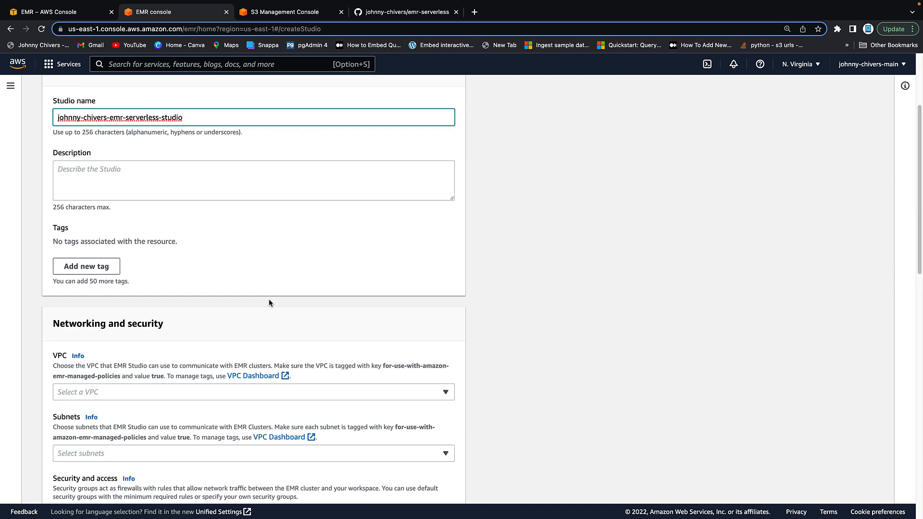
scroll(131, 291, "down", 1)
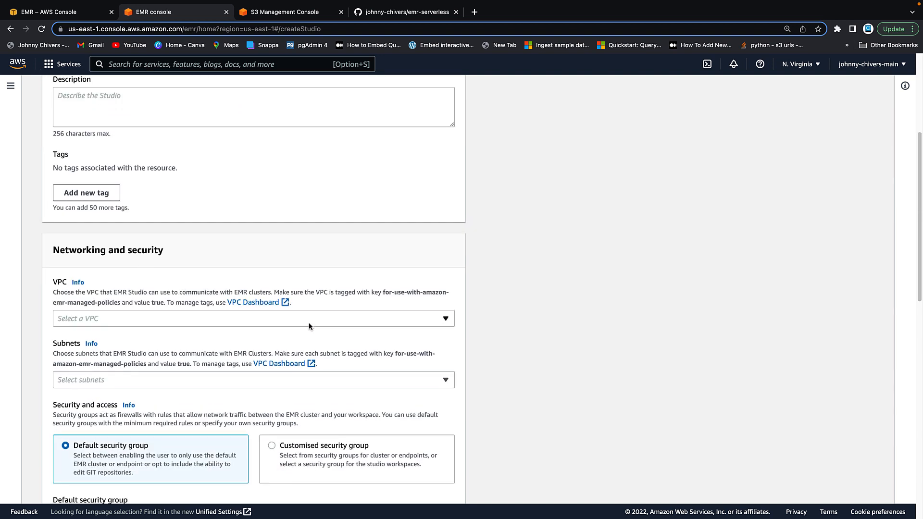
left_click(376, 315)
left_click(185, 401)
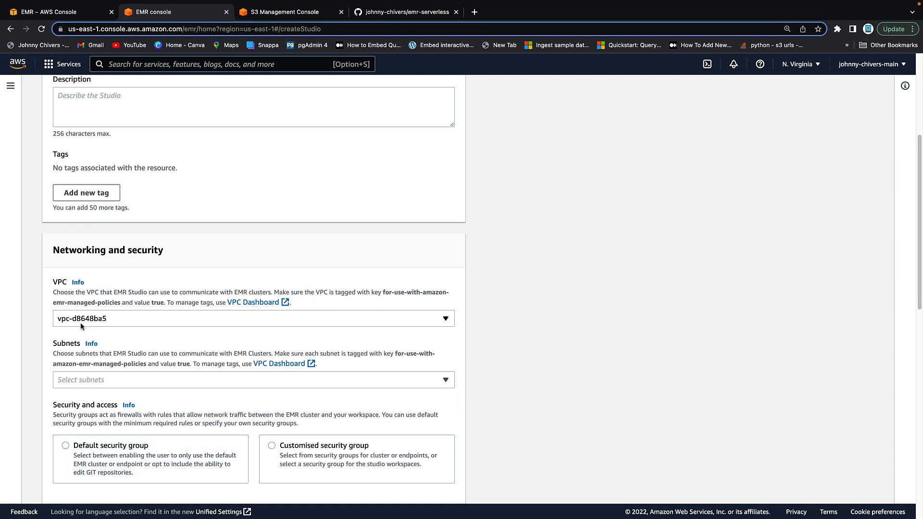
- Open the VPC service in a separate browser tab and display the list of your VPCs
left_click(211, 63)
type("vpc")
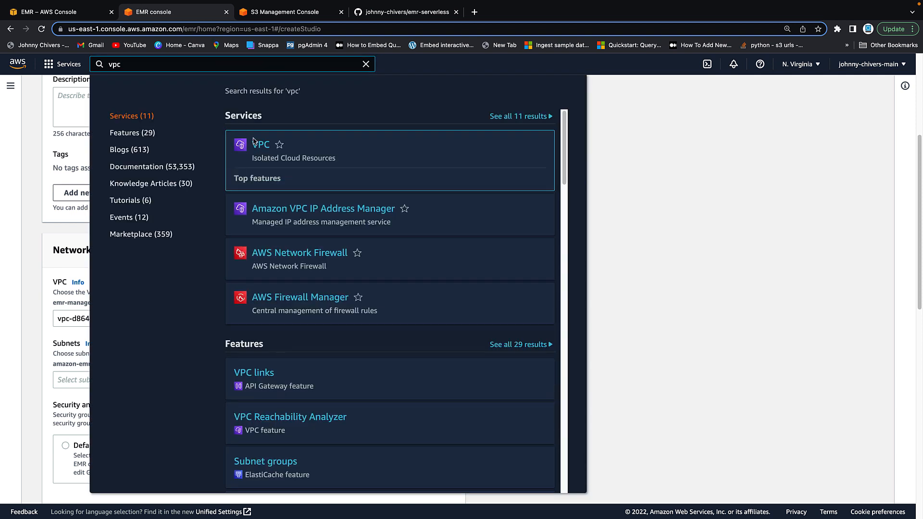
right_click(253, 140)
left_click(291, 148)
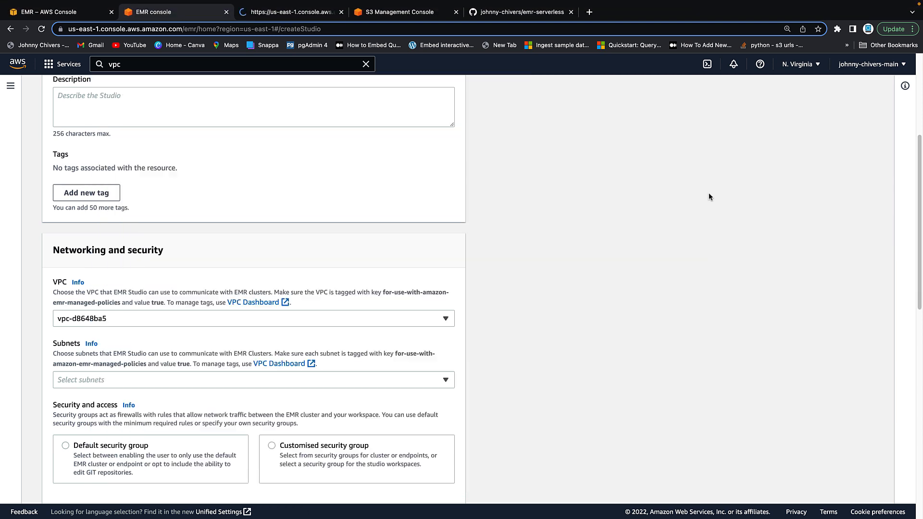
left_click(708, 192)
left_click(303, 12)
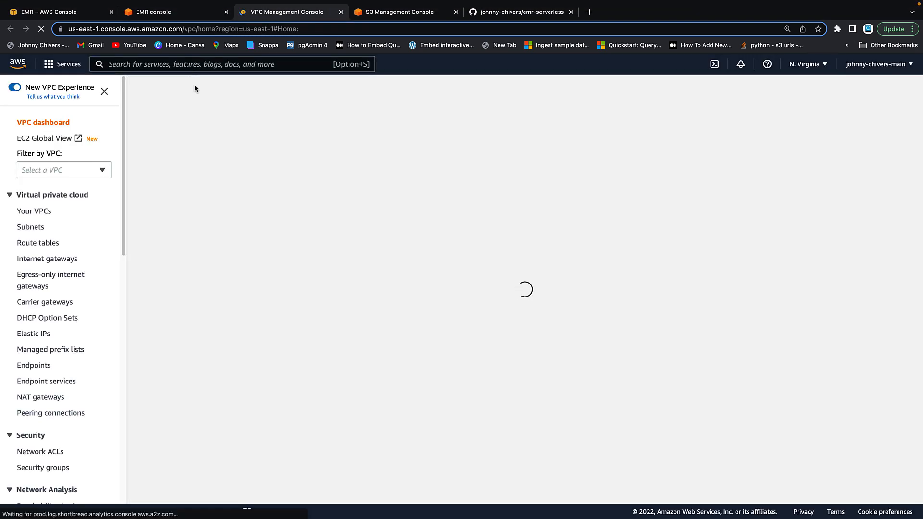
left_click(35, 214)
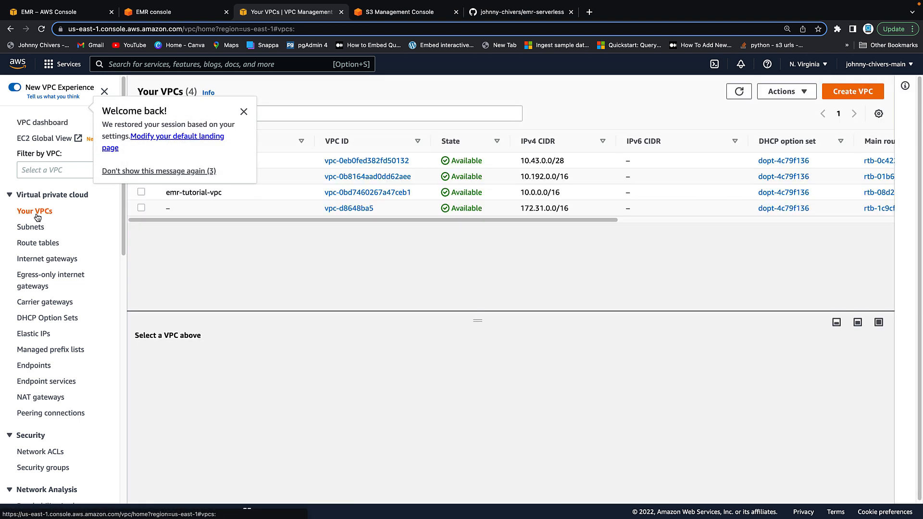
left_click(244, 111)
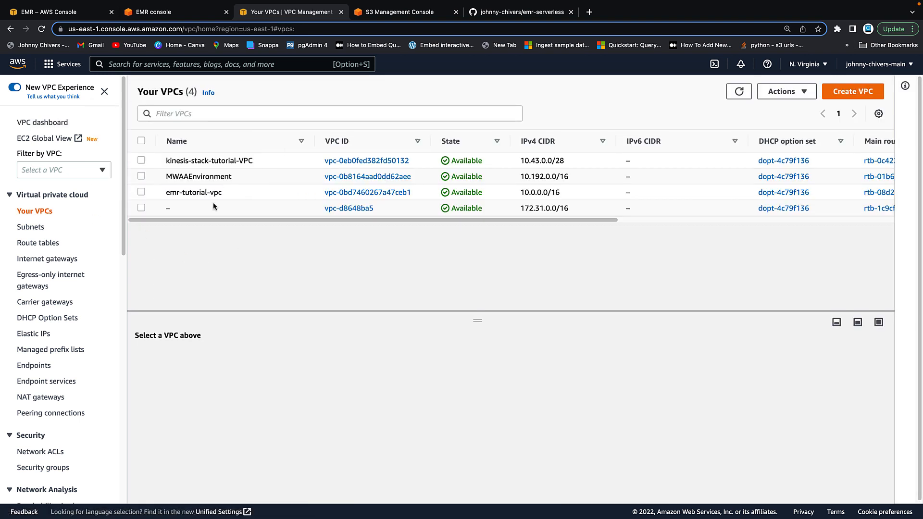
- Check the Default VPC column for vpc-d8648ba5 and match the row to its VPC ID
left_click_drag(245, 221, 212, 230)
left_click_drag(338, 220, 659, 222)
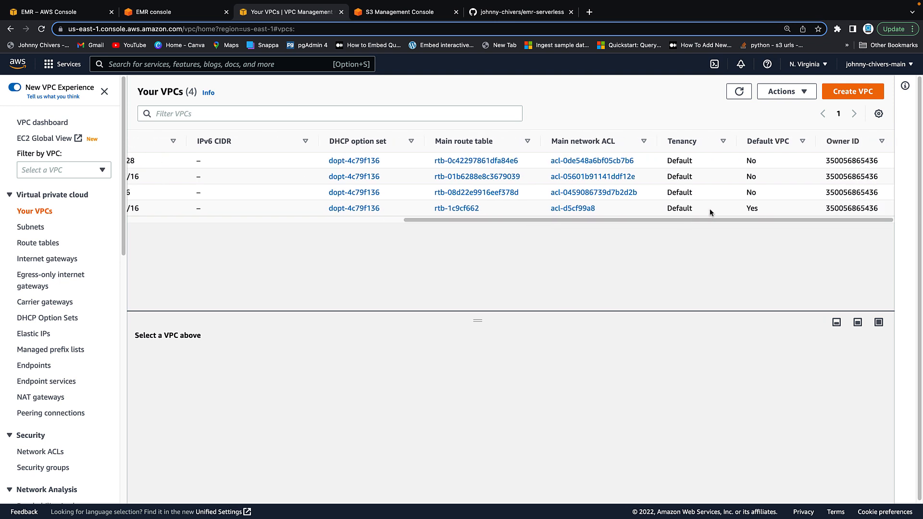
left_click_drag(774, 210, 748, 210)
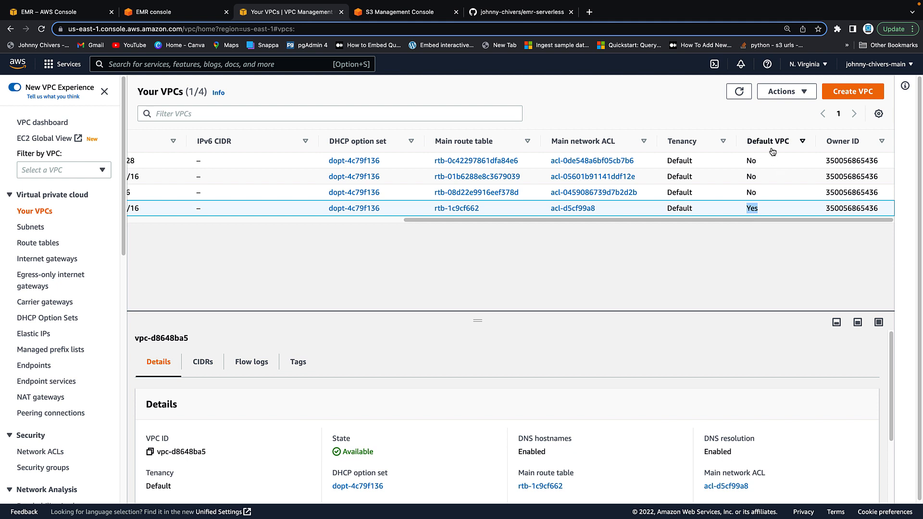
left_click_drag(506, 220, 132, 233)
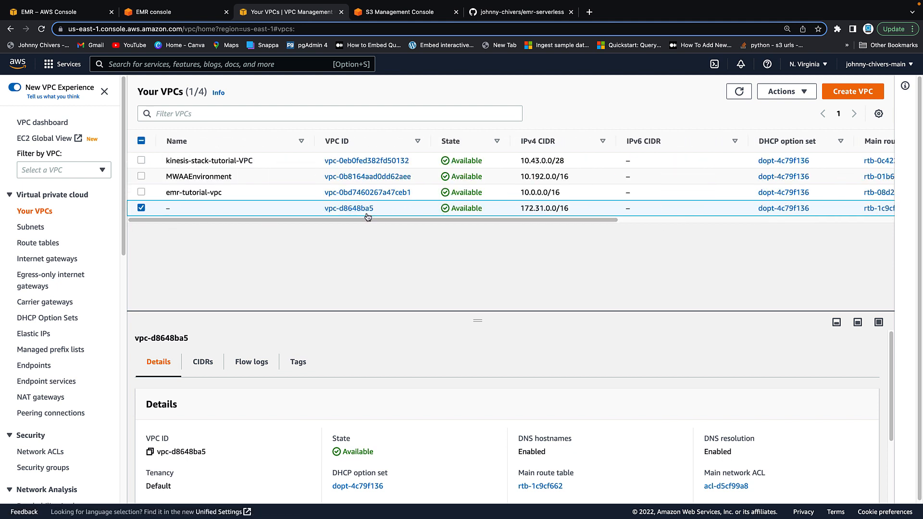
- Back in the Studio form, select subnets subnet-da5487bc, subnet-83ec35a2 and subnet-15a27d4a, and choose the default security group
left_click(168, 13)
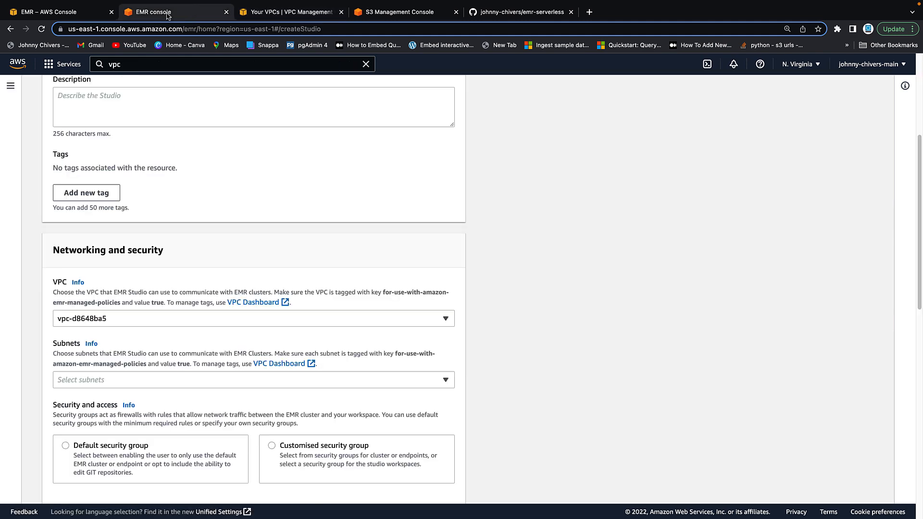
scroll(212, 298, "down", 4)
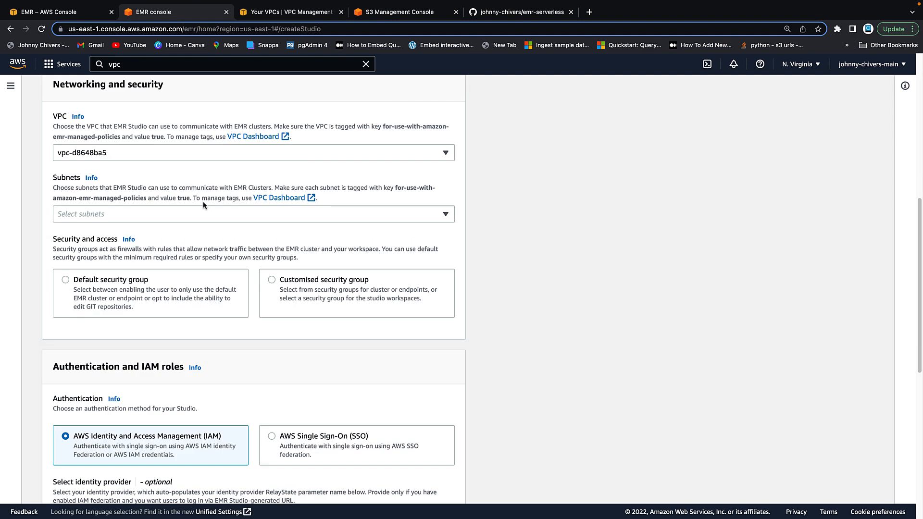
left_click(195, 214)
left_click(186, 231)
left_click(164, 247)
left_click(168, 263)
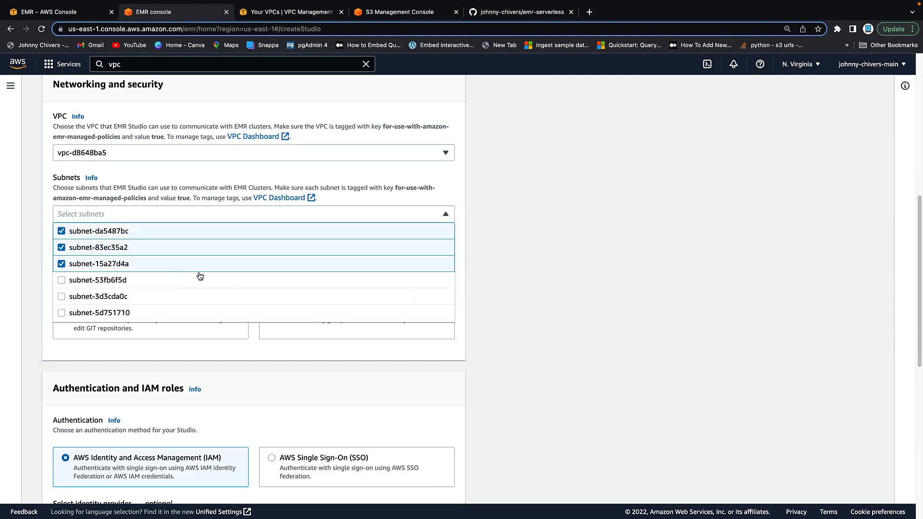
left_click(543, 263)
scroll(332, 289, "down", 1)
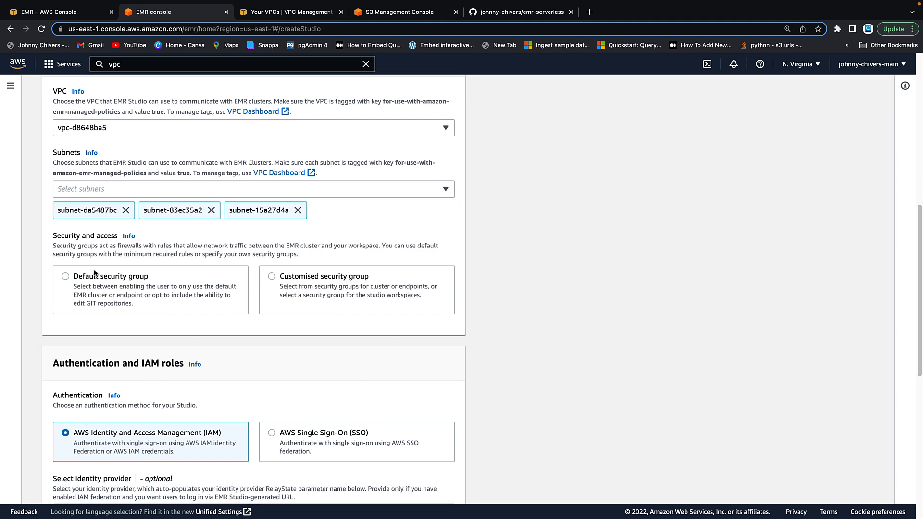
left_click(77, 277)
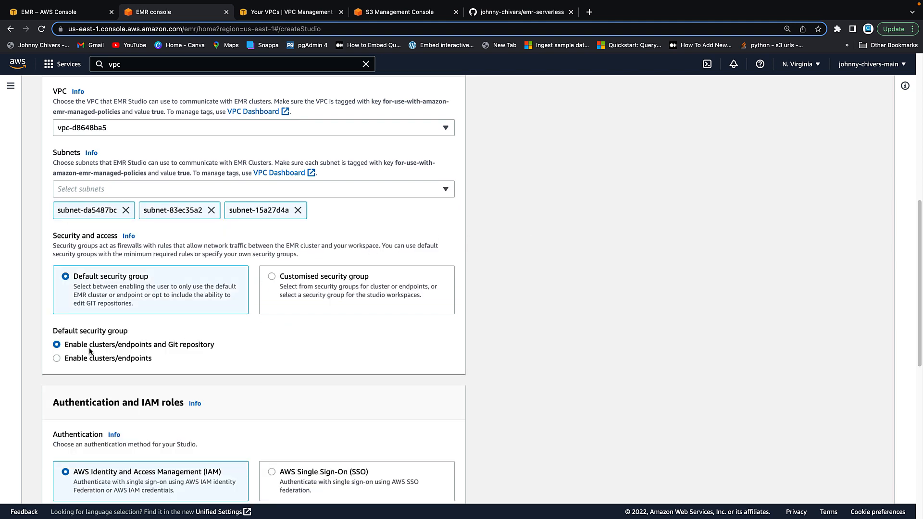
- Set the Studio's service role to emr-notebook-role under Authentication and IAM roles
scroll(208, 349, "down", 2)
scroll(210, 346, "down", 4)
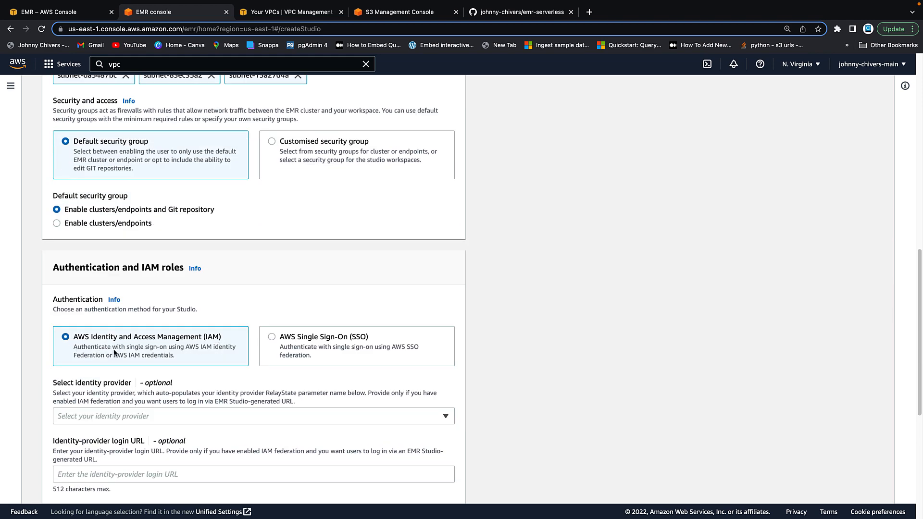
scroll(116, 352, "down", 8)
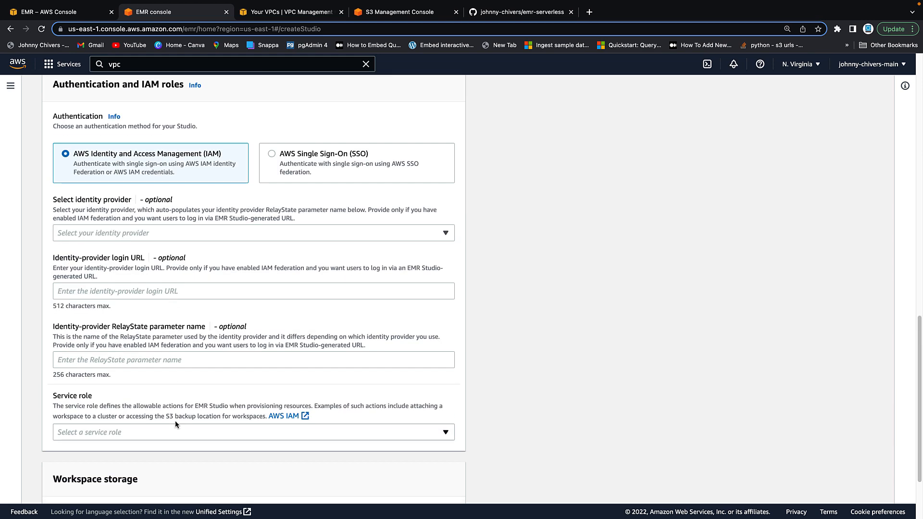
left_click(168, 430)
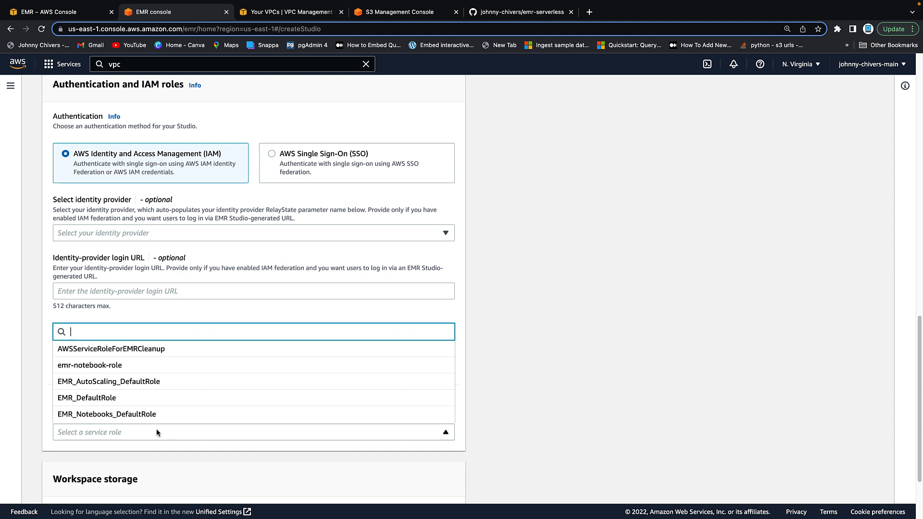
left_click(116, 368)
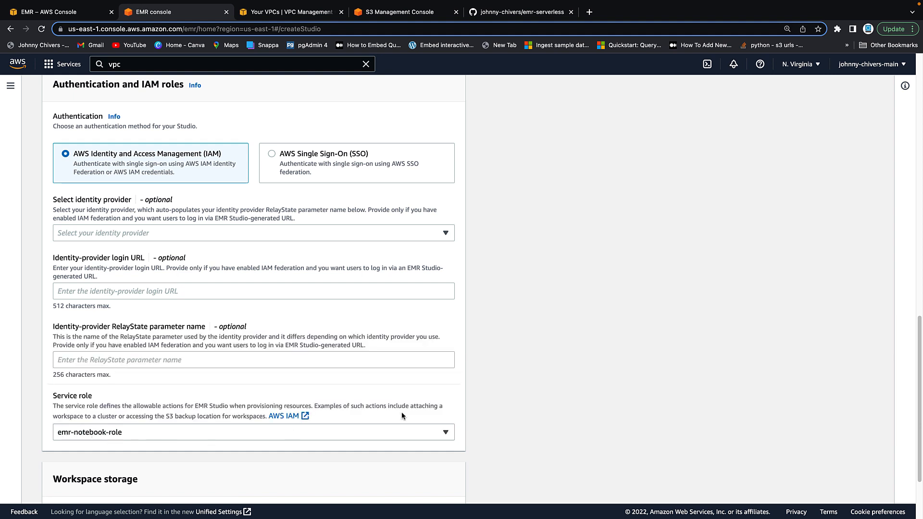
scroll(522, 374, "down", 3)
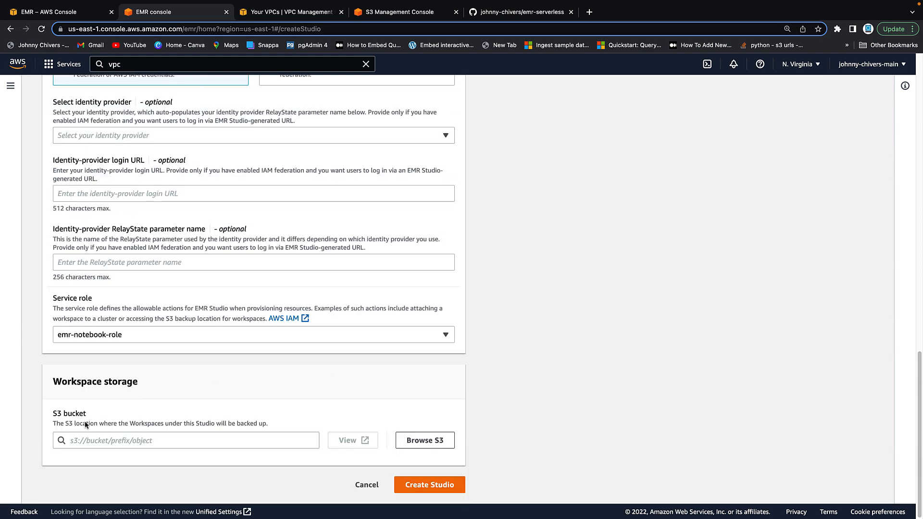
left_click(425, 441)
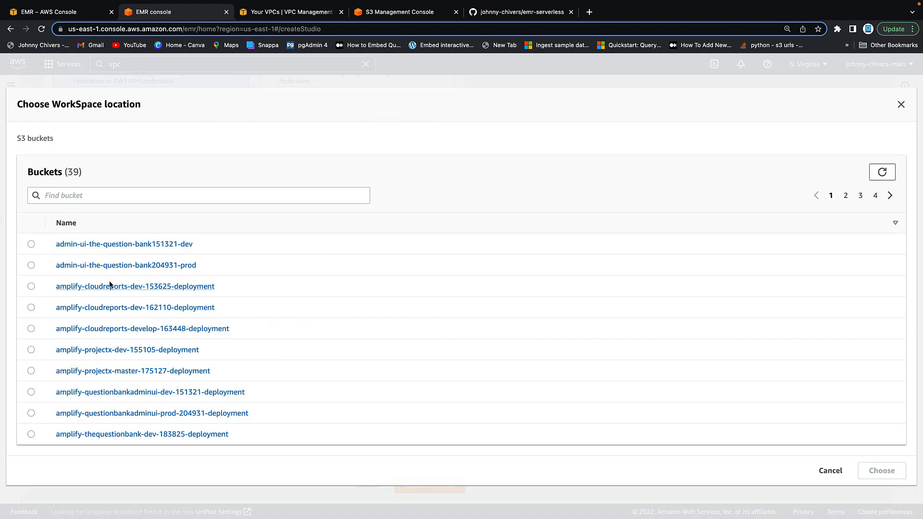
left_click(134, 198)
type("emr")
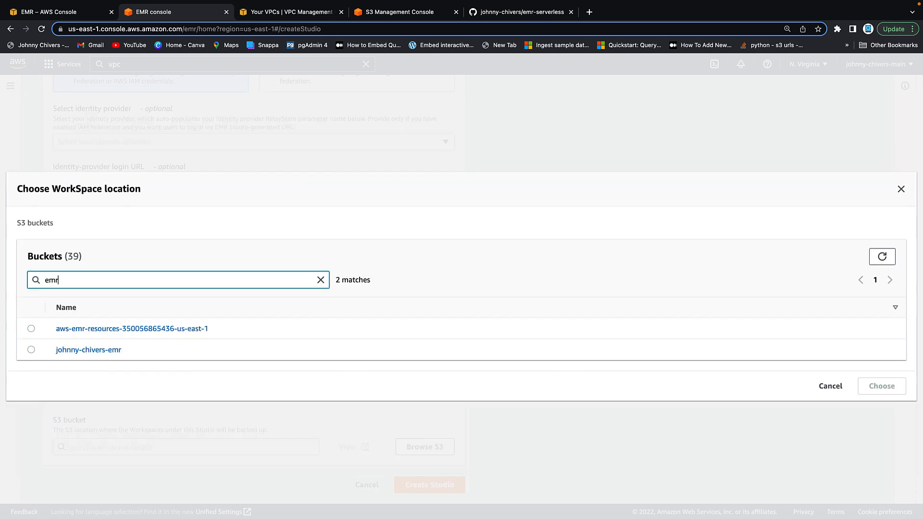
left_click(31, 350)
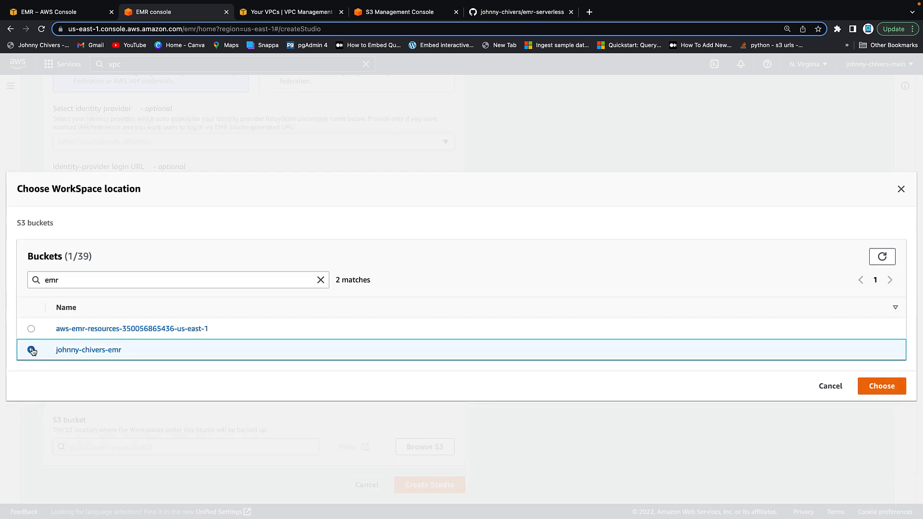
left_click(886, 385)
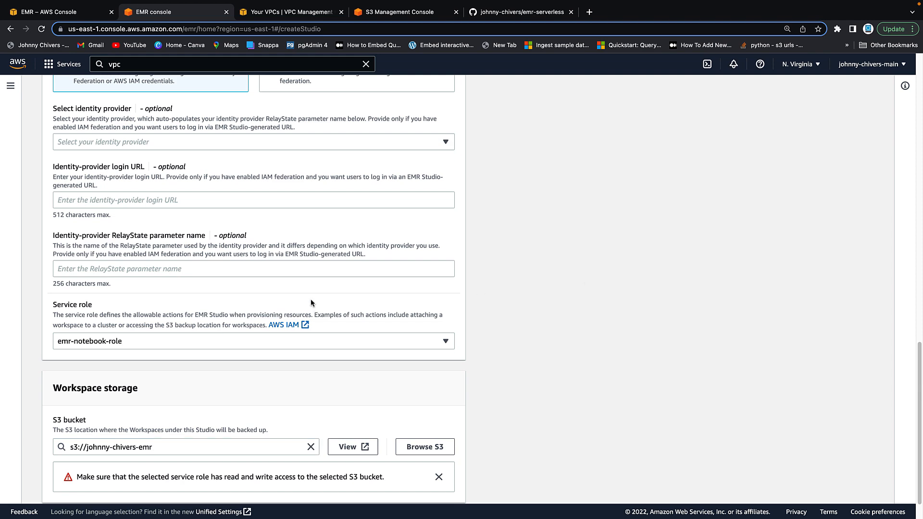
- Review the whole Create a Studio form, from the Studio name through networking, security and service role to workspace storage
scroll(264, 296, "down", 2)
scroll(206, 299, "up", 10)
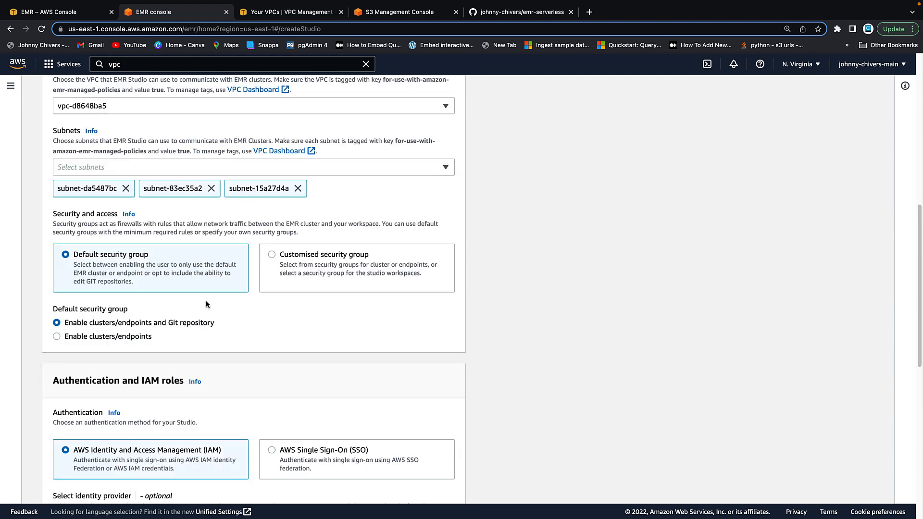
scroll(205, 304, "up", 9)
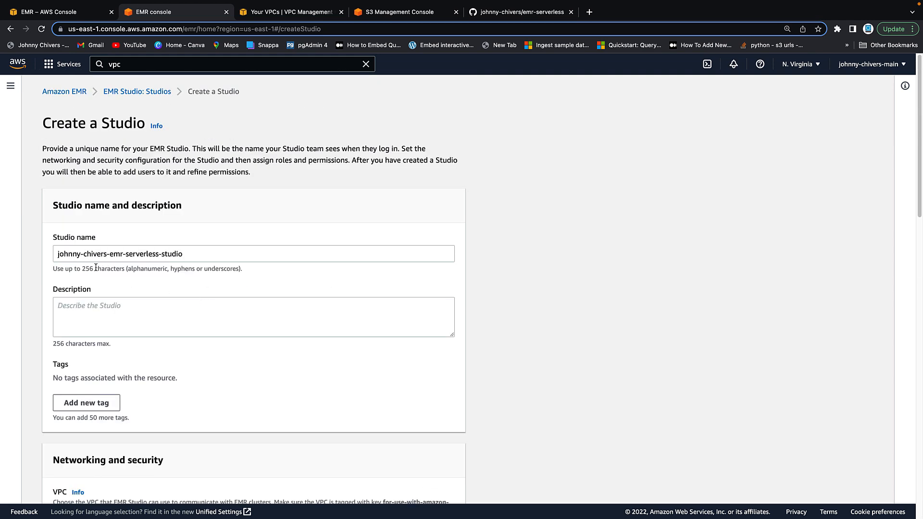
triple_click(226, 259)
scroll(249, 303, "down", 4)
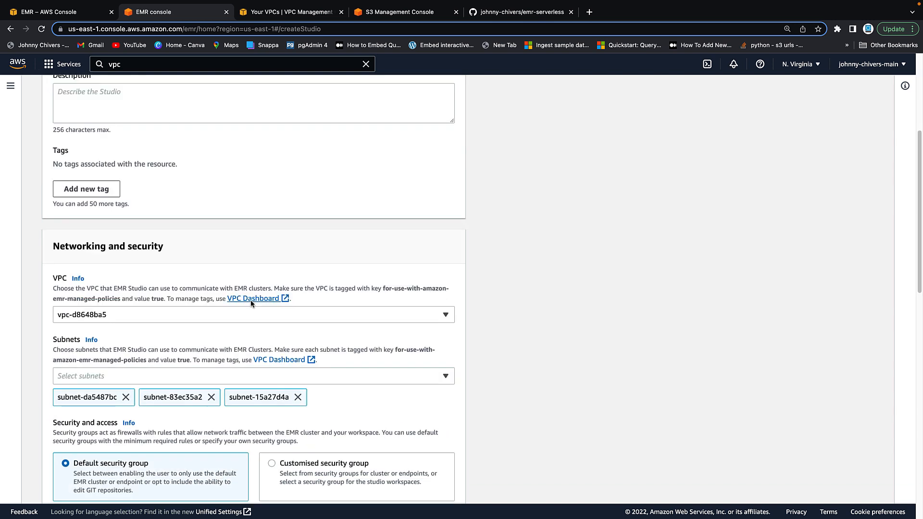
scroll(128, 320, "down", 1)
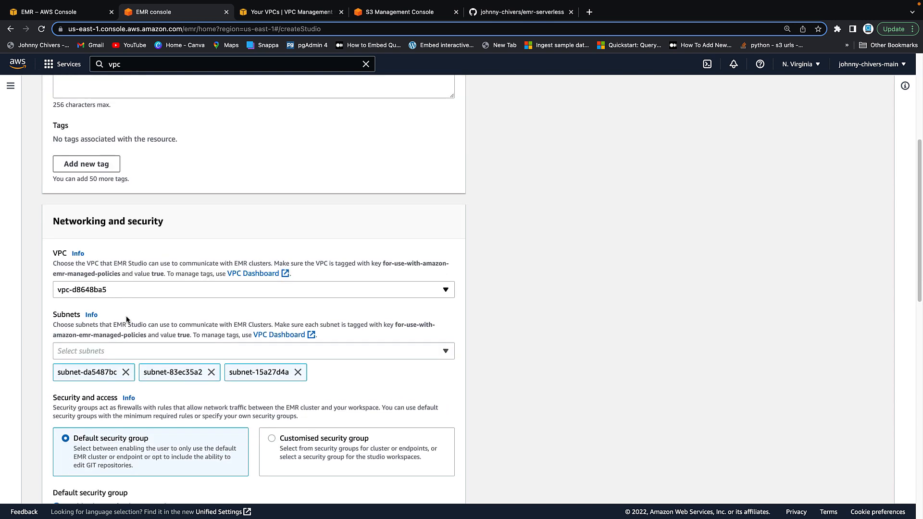
scroll(356, 361, "down", 2)
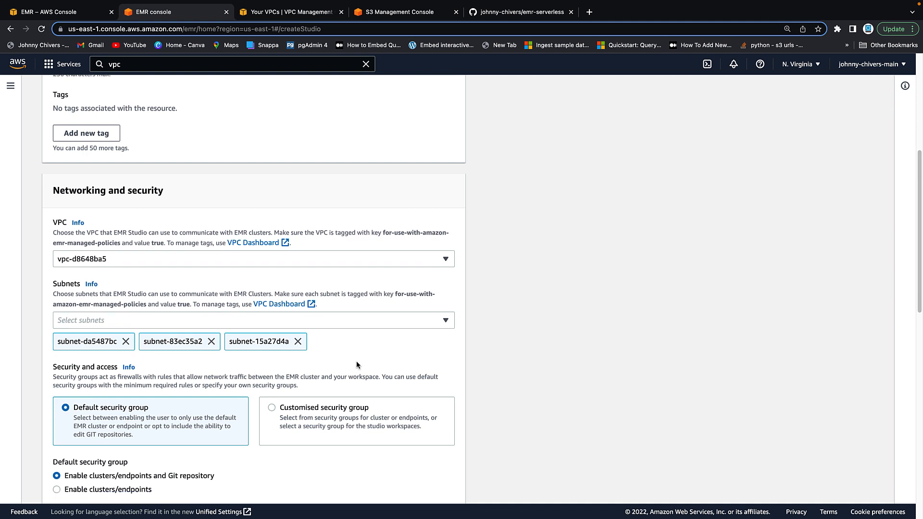
scroll(88, 328, "down", 1)
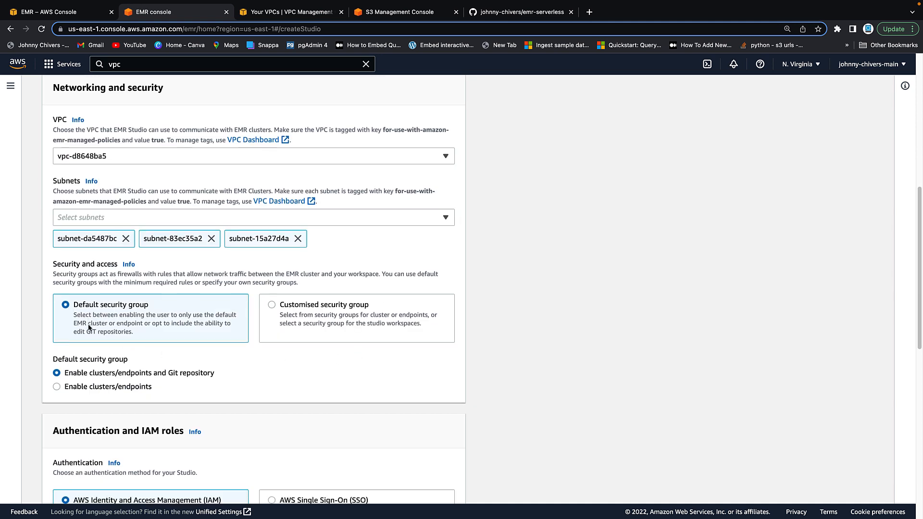
scroll(142, 356, "down", 4)
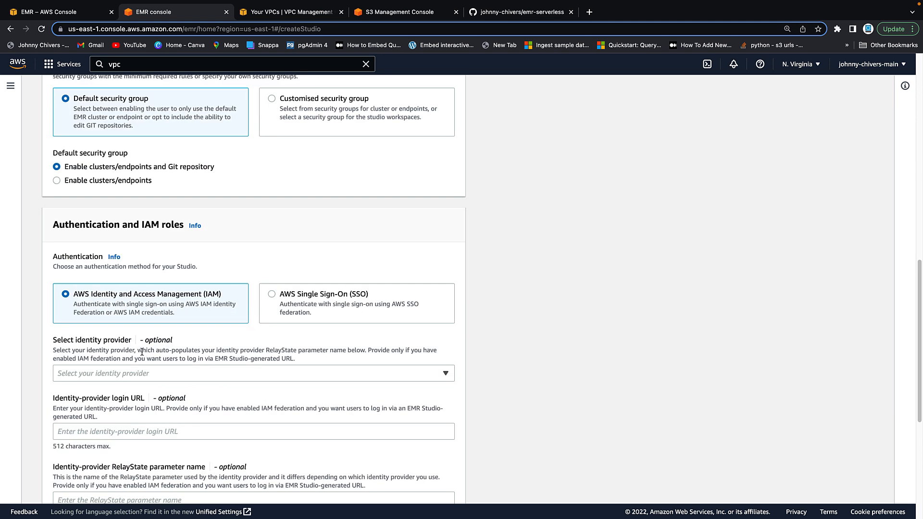
scroll(216, 305, "down", 3)
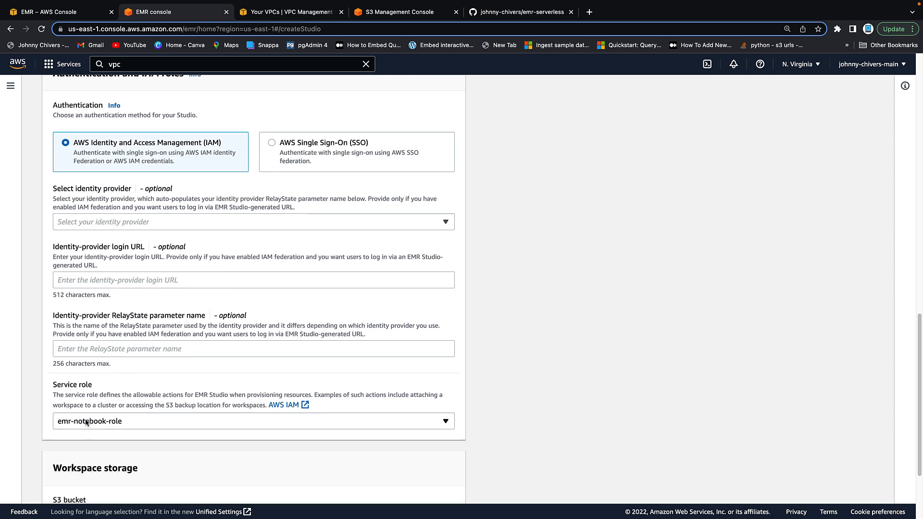
scroll(152, 371, "down", 3)
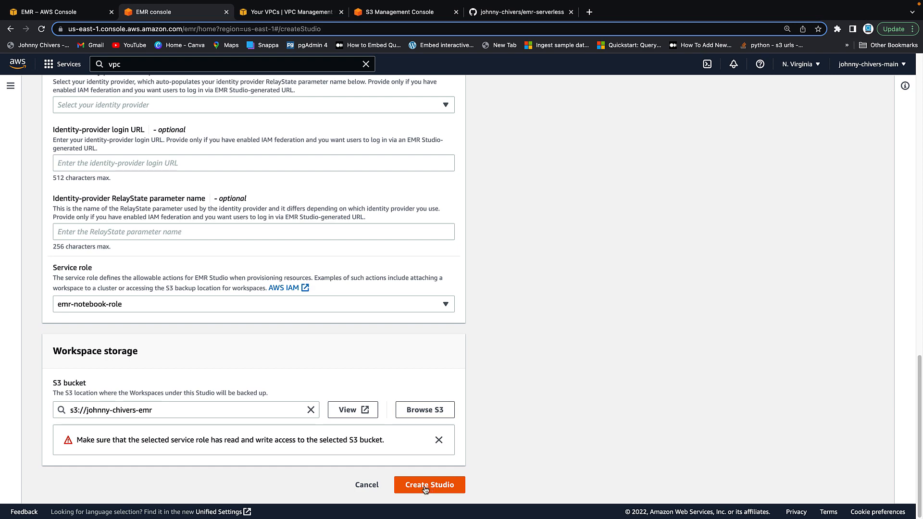
- Check the GitHub README's EMR Studio instructions up to selecting the S3 bucket and the Studio access URL
left_click(509, 12)
scroll(398, 343, "down", 2)
scroll(398, 343, "down", 20)
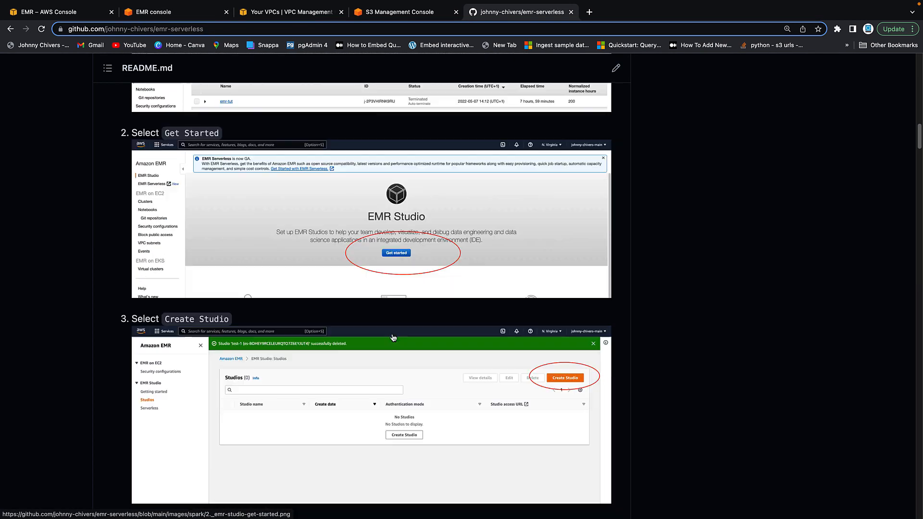
scroll(389, 317, "down", 6)
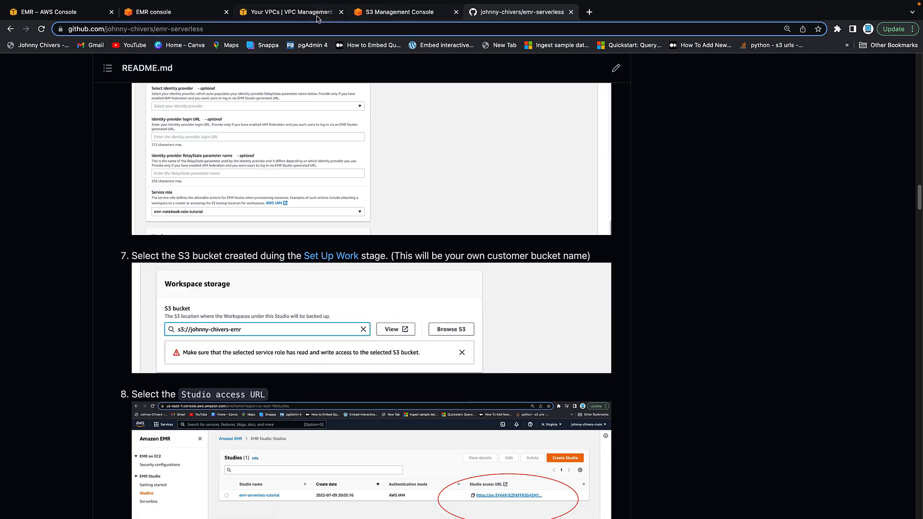
- Return to the EMR console's Studio form, create the Studio and dismiss the notification banner
left_click(75, 14)
left_click(154, 12)
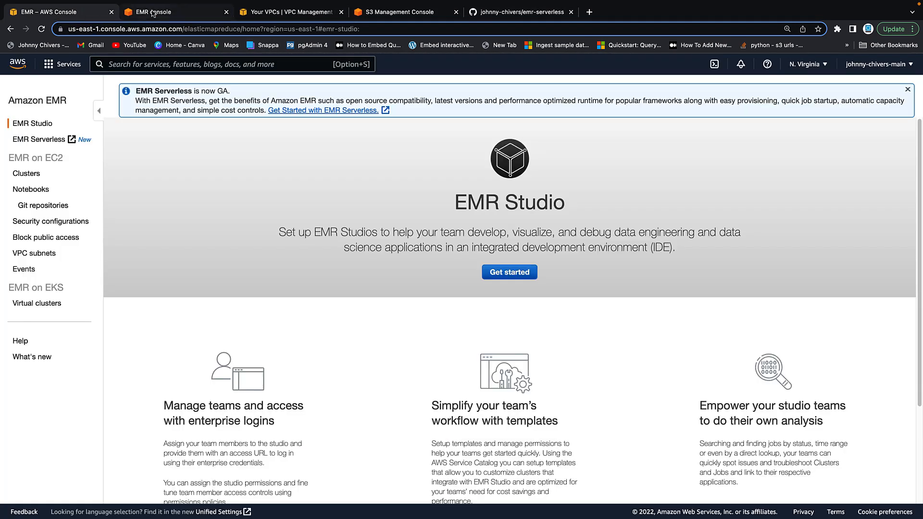
left_click(432, 485)
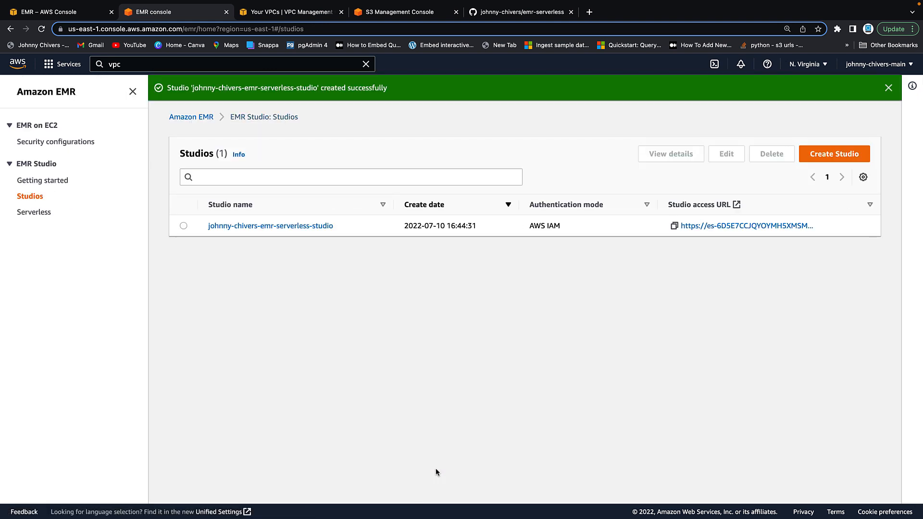
left_click(889, 89)
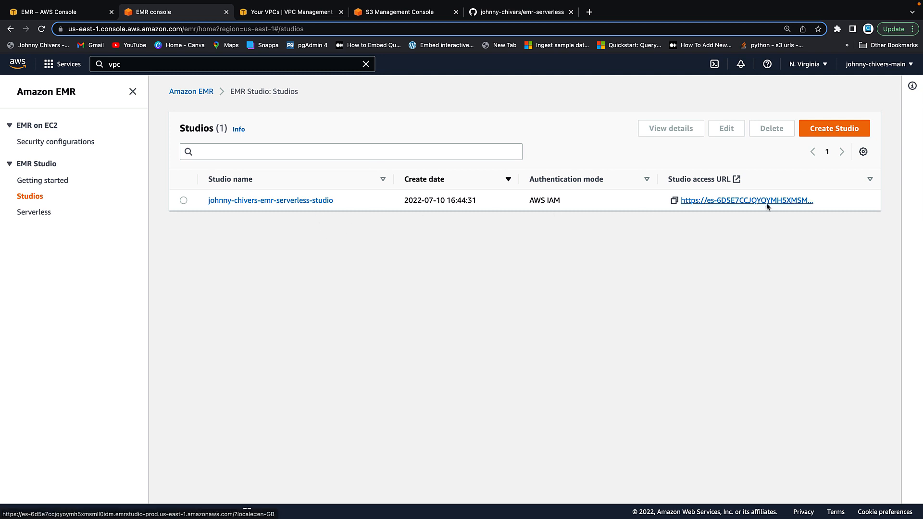
- Open the new Studio through its access URL and display its serverless applications
left_click(747, 201)
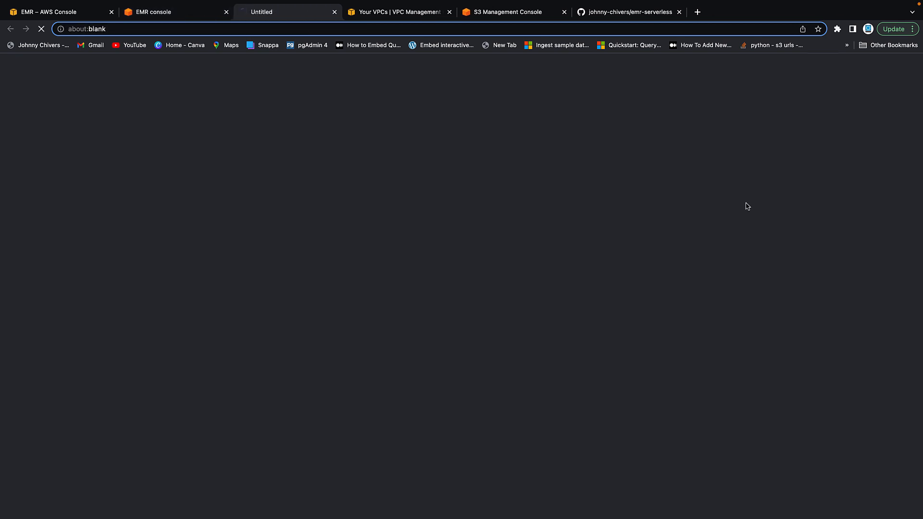
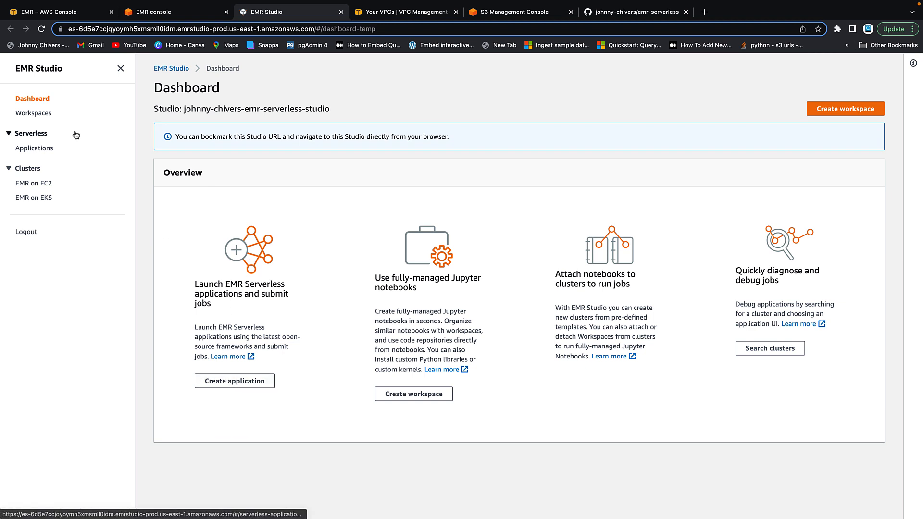
left_click(39, 150)
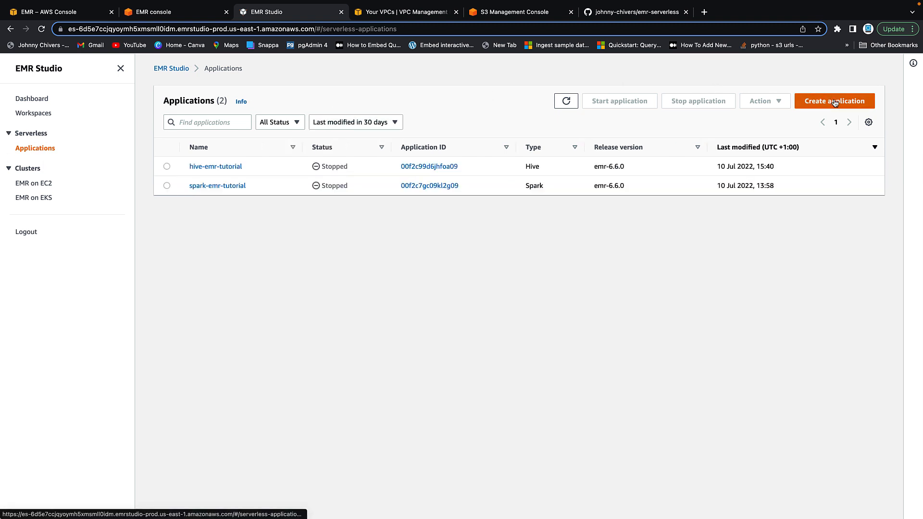
left_click_drag(835, 102, 256, 139)
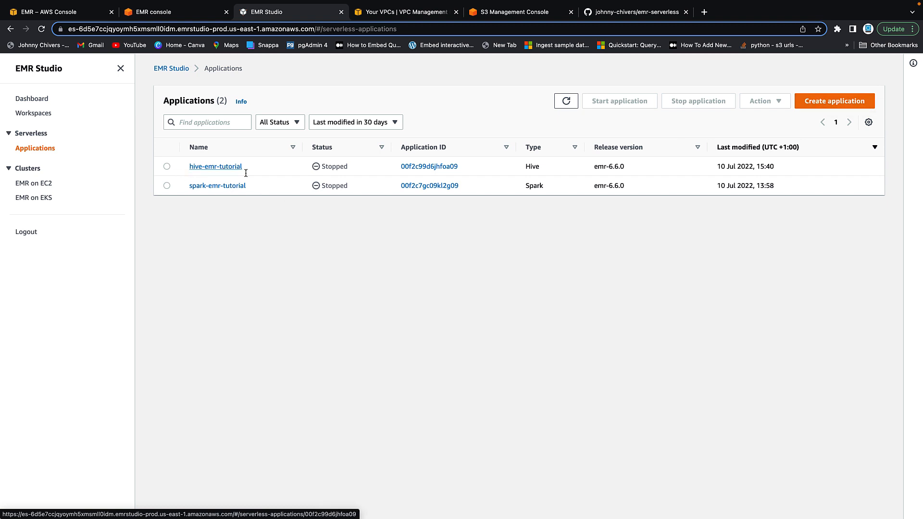
- Create a Spark application named spark-serverless on release emr-6.6.0 with the default settings
left_click(845, 103)
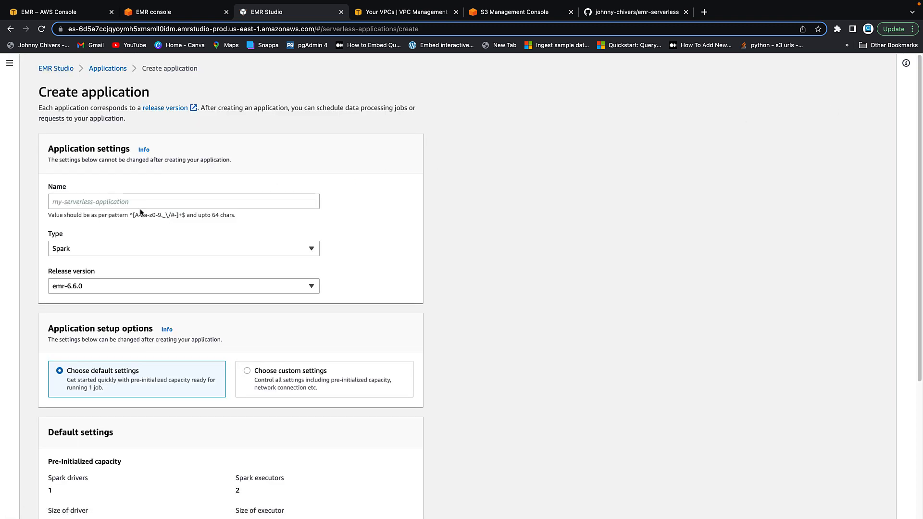
left_click(171, 202)
type("s")
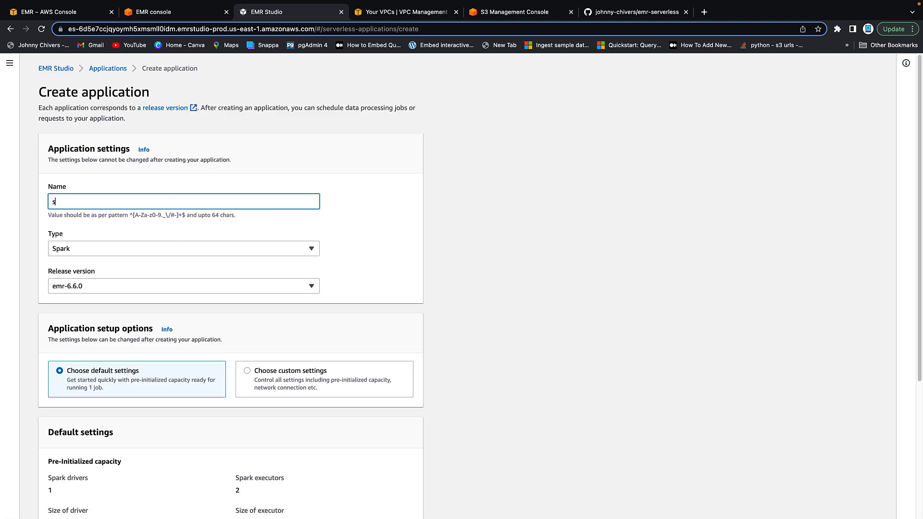
type("park-serverless")
scroll(118, 290, "down", 3)
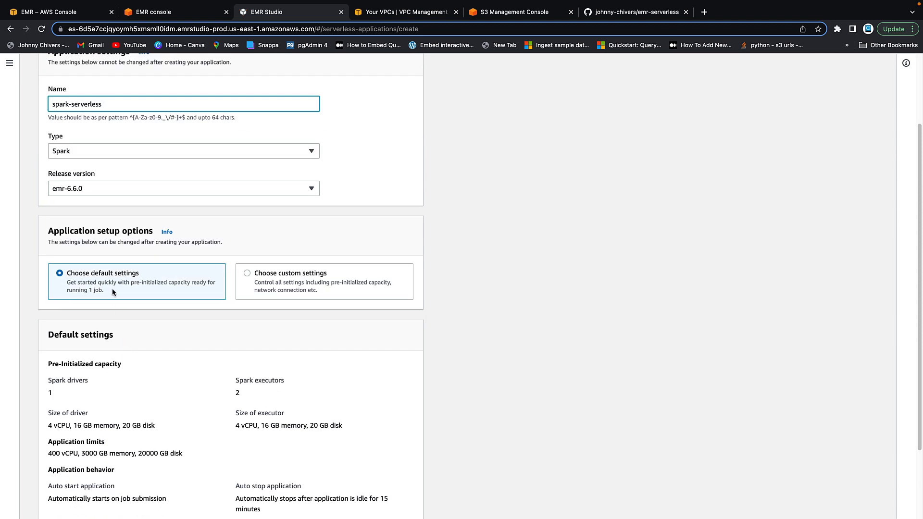
scroll(114, 292, "down", 3)
left_click(384, 502)
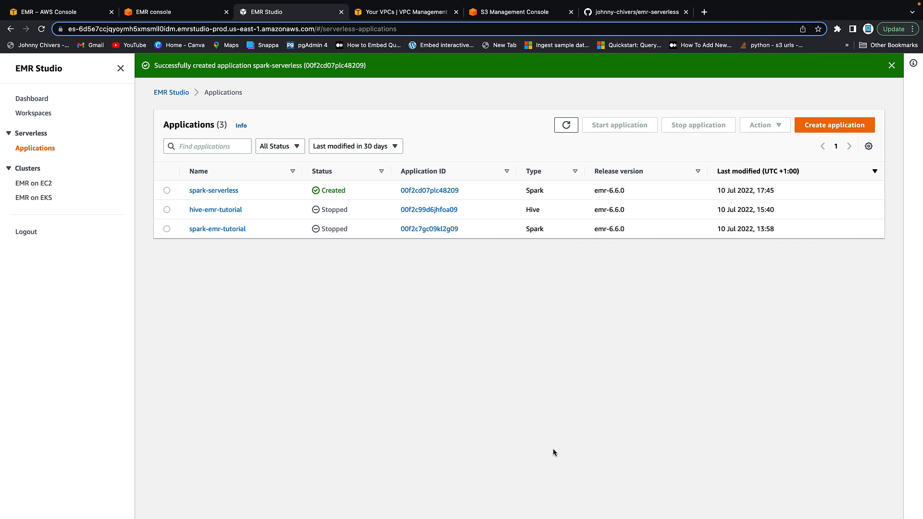
- Open the spark-serverless application and start a new job submission named spark-word-count
left_click(209, 191)
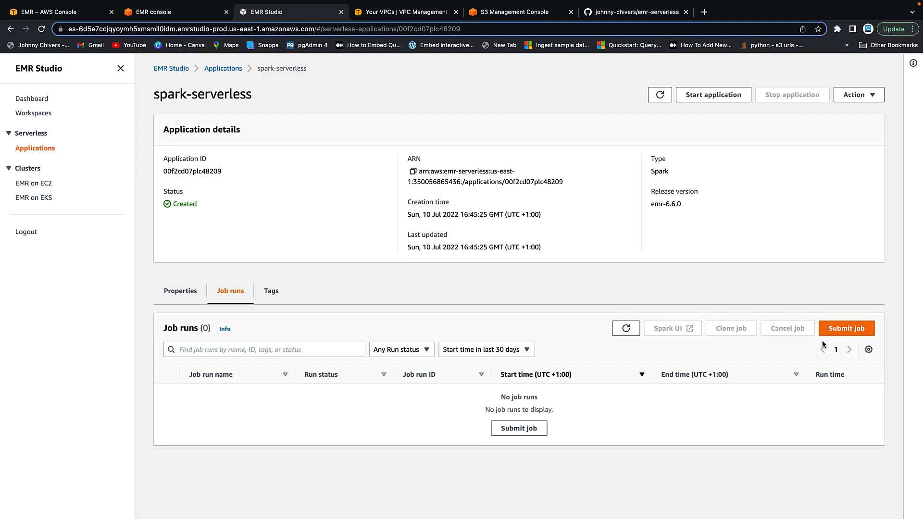
left_click(839, 332)
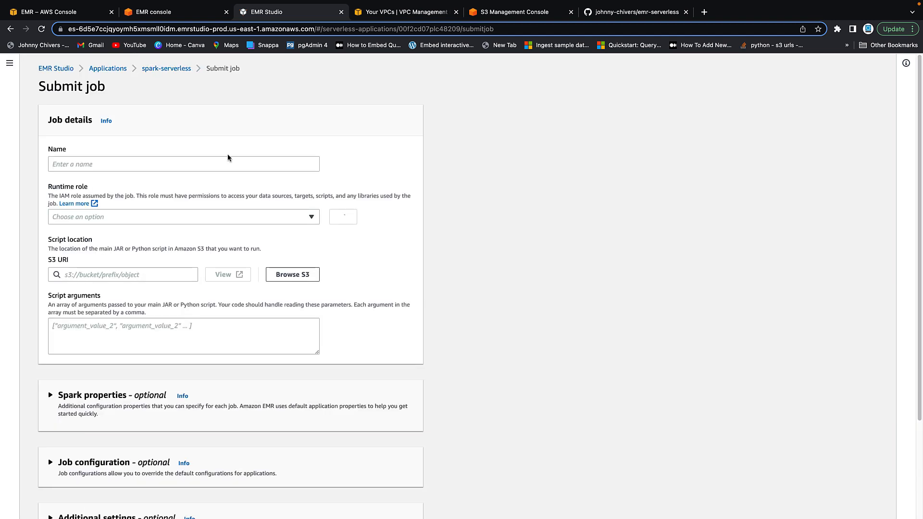
left_click(227, 162)
type("spark")
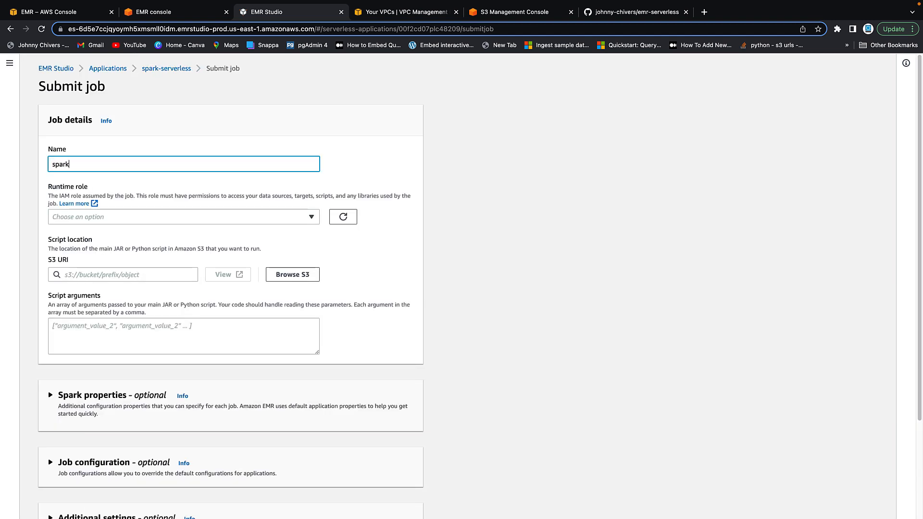
type("-word-count")
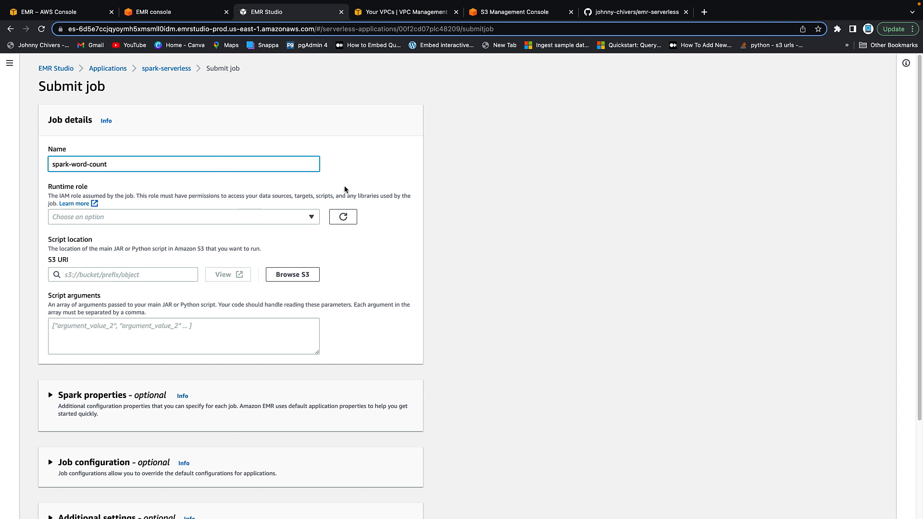
- Set the job's runtime role to emr_serverless_exe_role
left_click(398, 187)
left_click(292, 218)
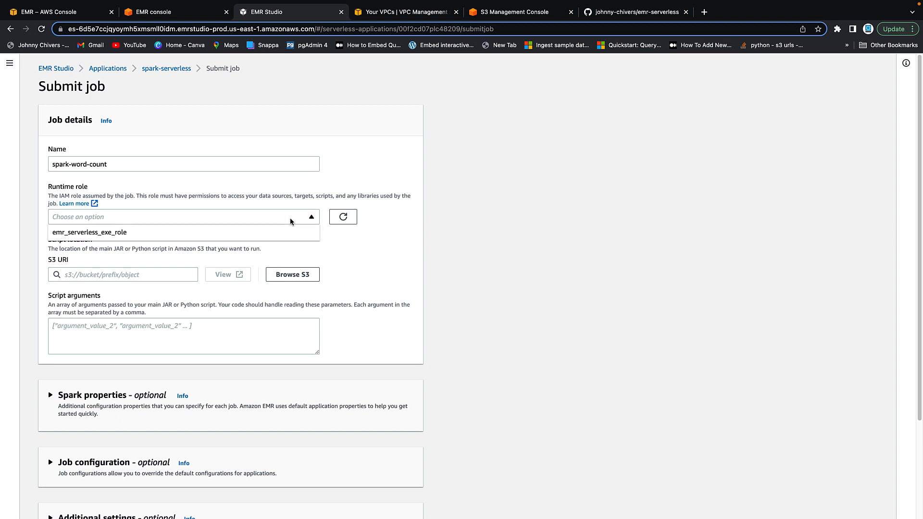
left_click(108, 234)
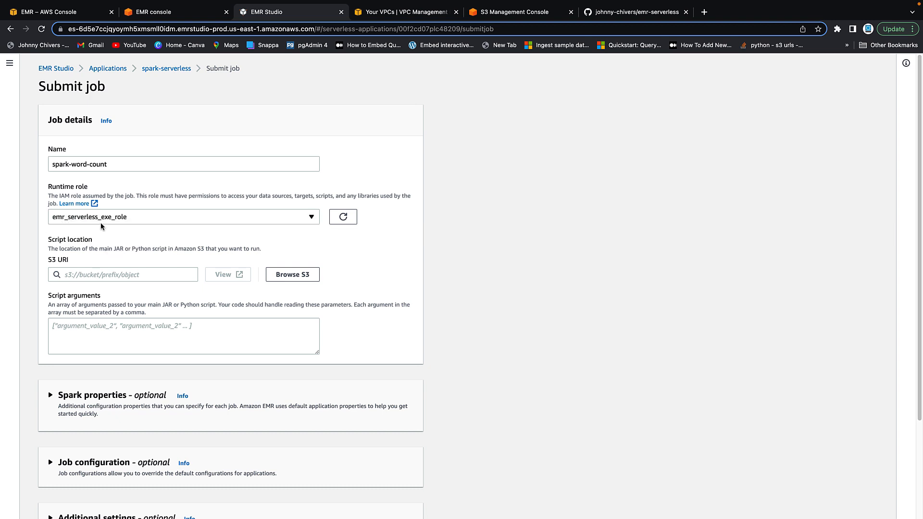
- Set the Spark job's script location to wordcount.py in the scripts folder of the S3 bucket found with "emr"
scroll(188, 245, "down", 1)
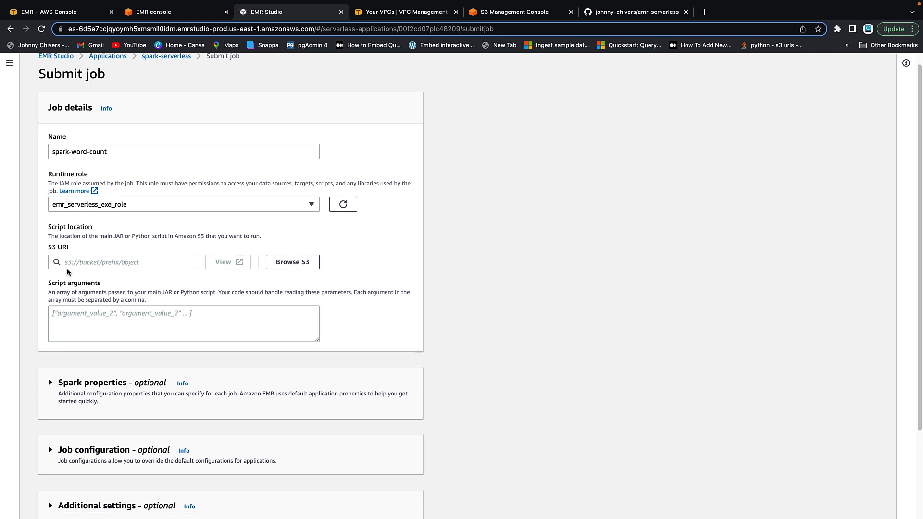
left_click(277, 263)
left_click(142, 176)
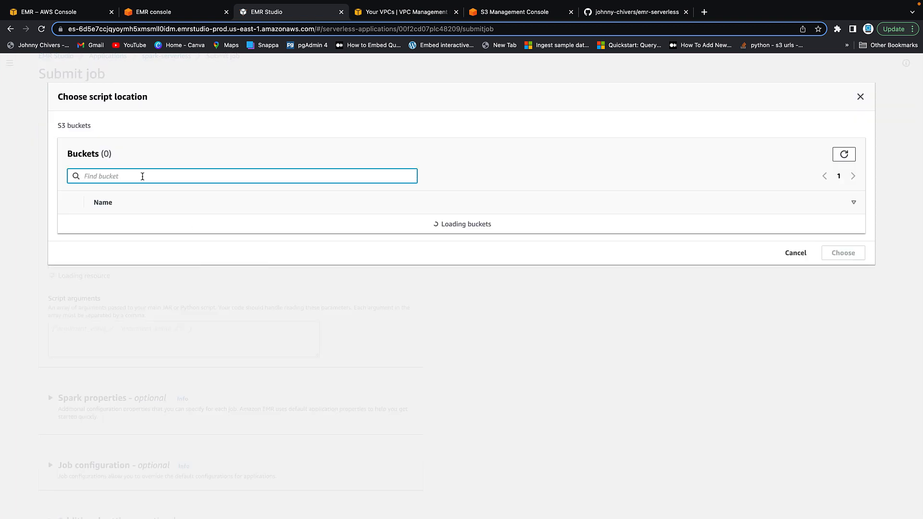
type("emr")
left_click(126, 246)
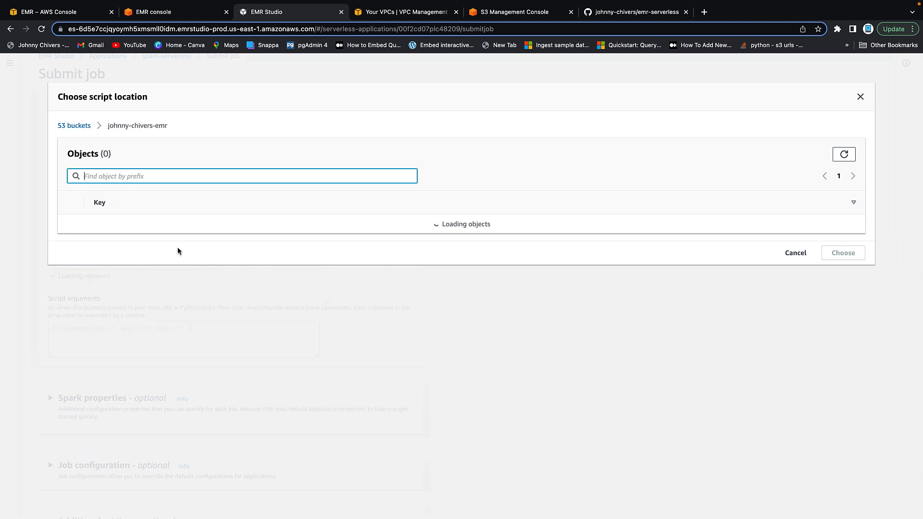
left_click(125, 264)
left_click(69, 244)
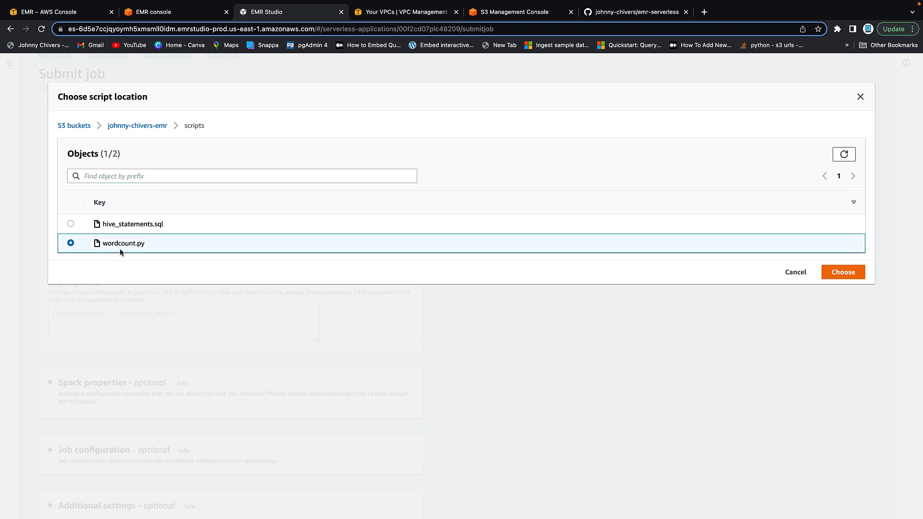
left_click(843, 272)
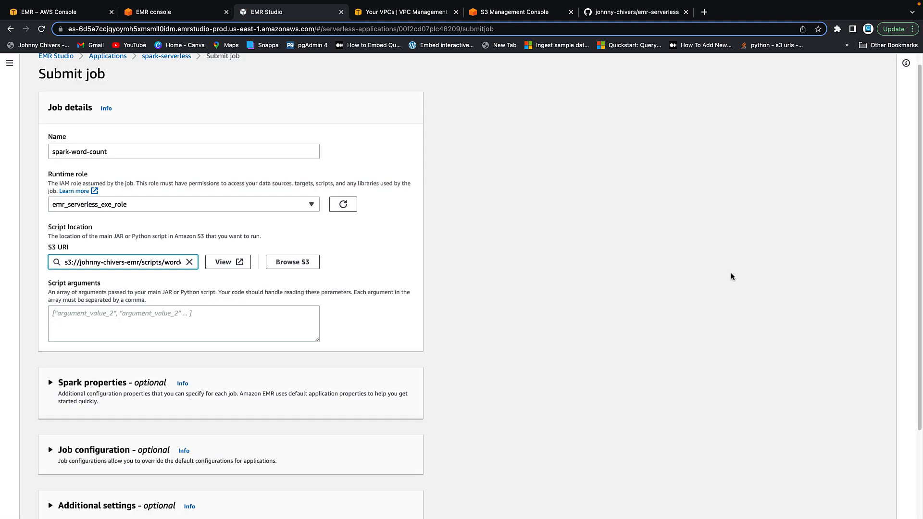
- Submit the spark-word-count job with its optional settings left at their defaults and dismiss the notification
scroll(130, 316, "down", 1)
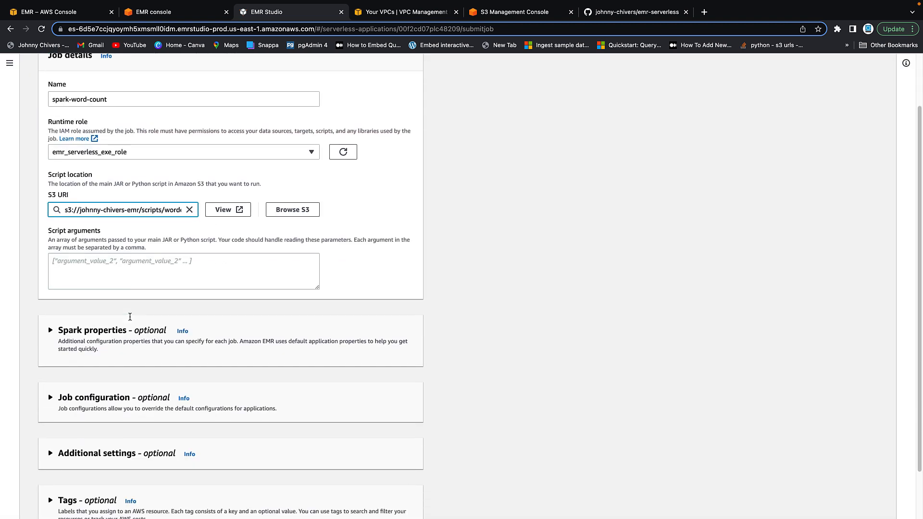
scroll(130, 316, "down", 1)
left_click(76, 339)
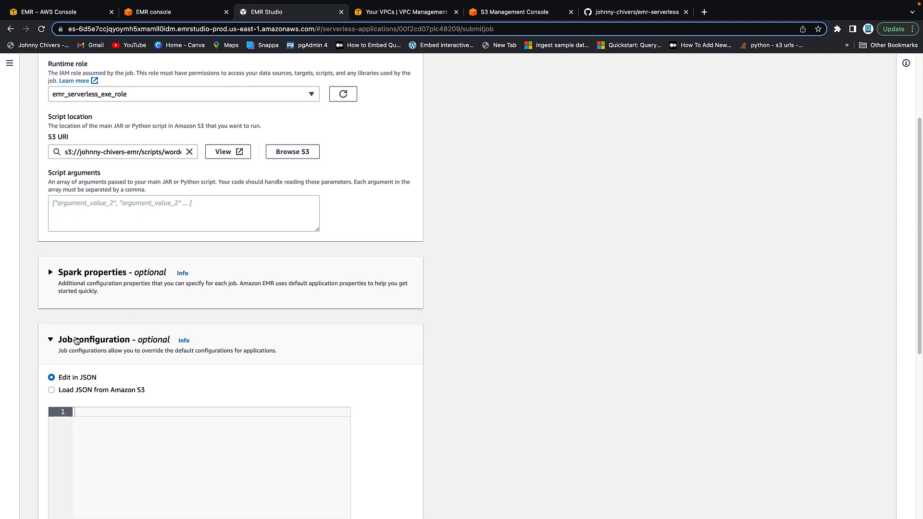
left_click(75, 340)
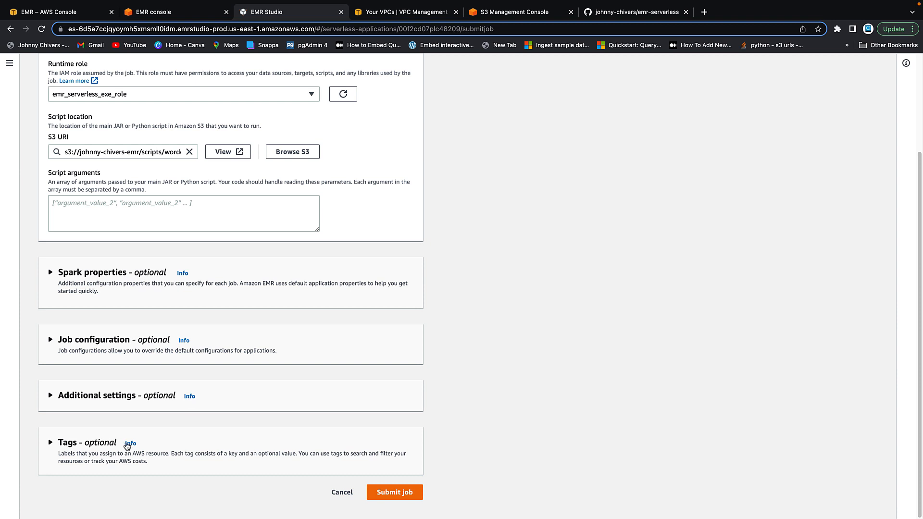
left_click(402, 495)
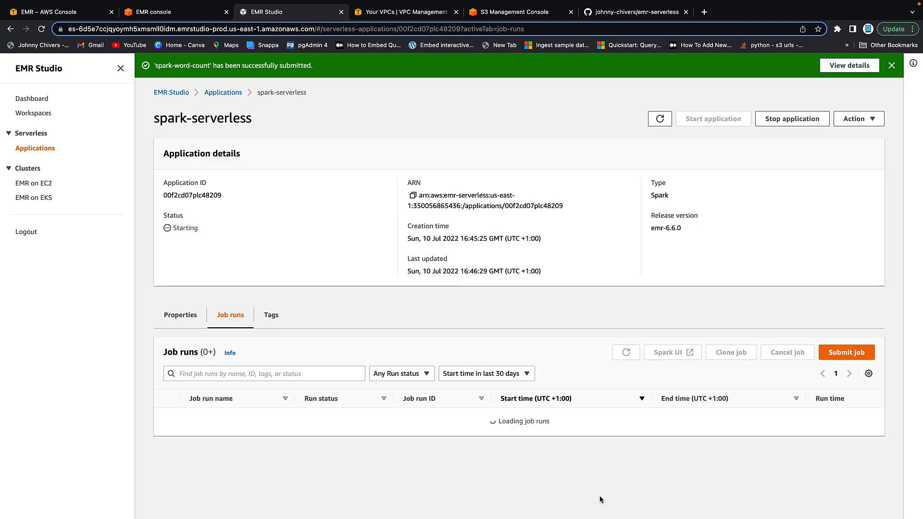
left_click(892, 66)
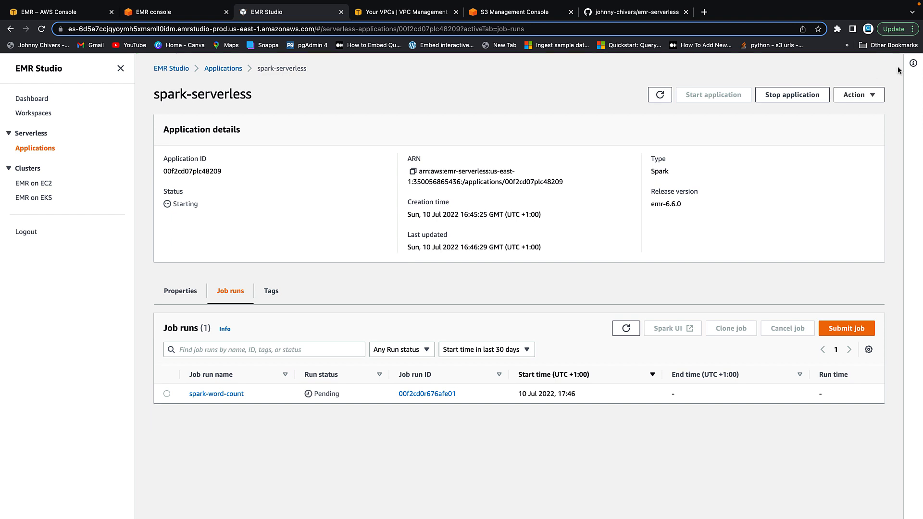
- Select the spark-word-count job run and refresh the job runs list to check its run status
left_click(166, 394)
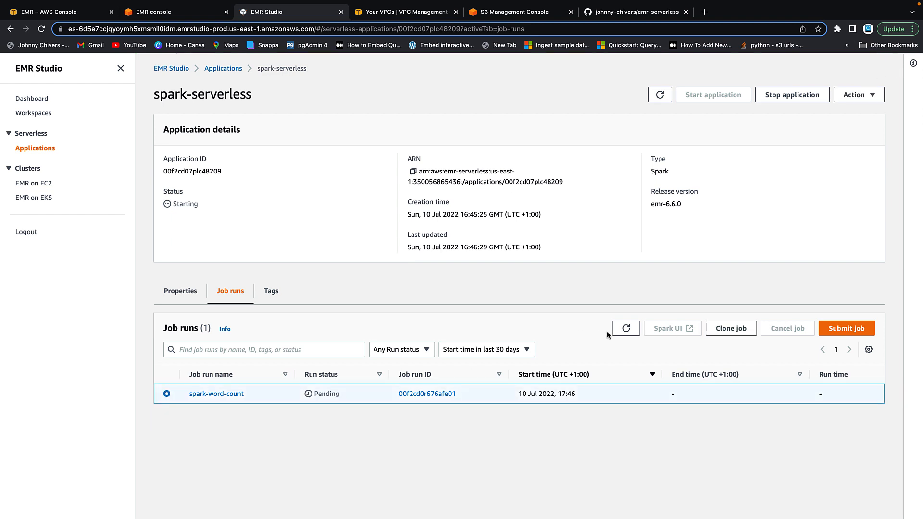
left_click(629, 327)
left_click(631, 329)
left_click(626, 328)
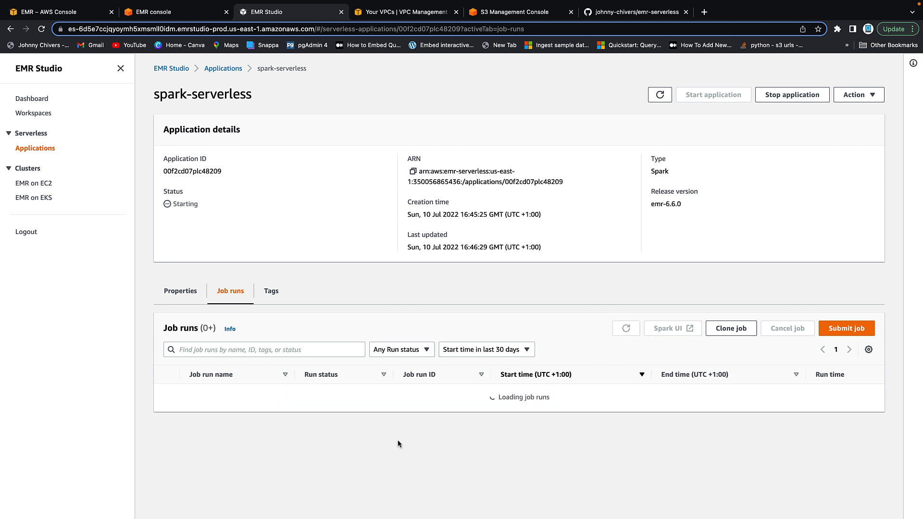
left_click_drag(318, 394, 364, 394)
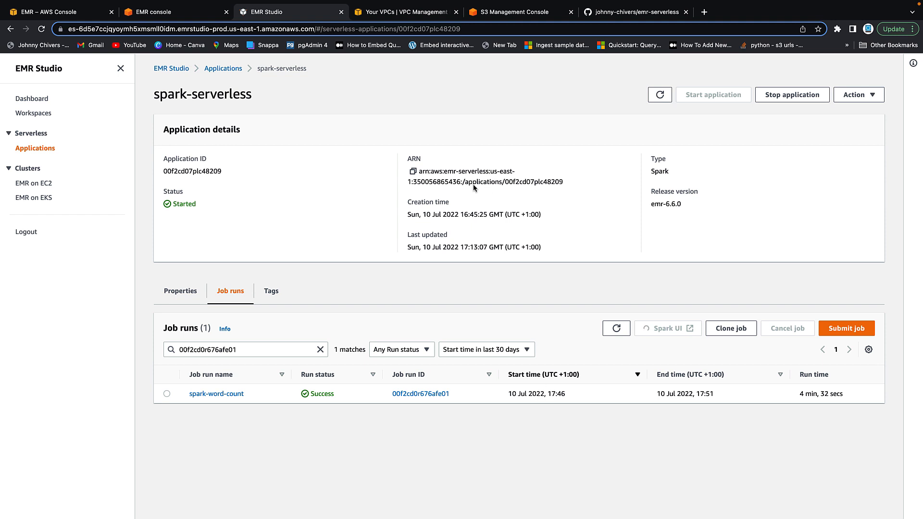
- Create a Hive application named hive-serverless on release emr-6.6.0 with the default settings
left_click(223, 68)
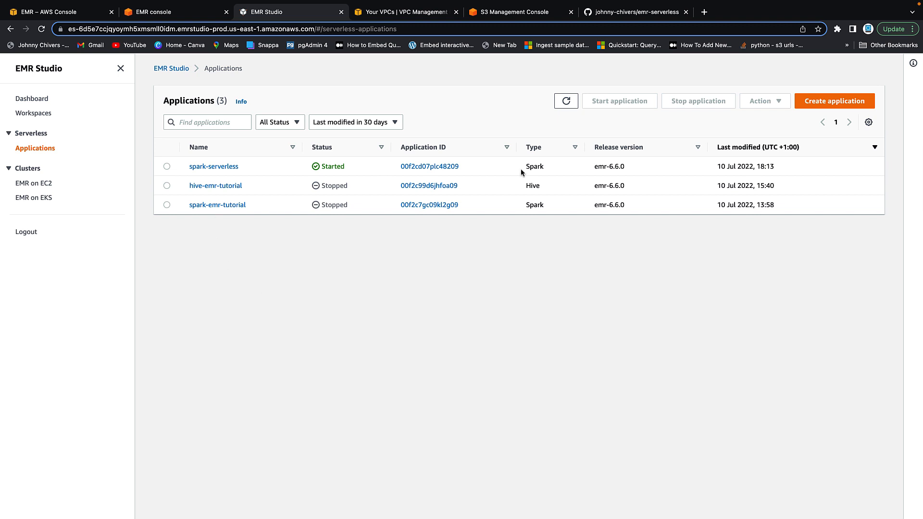
left_click(837, 104)
left_click(223, 200)
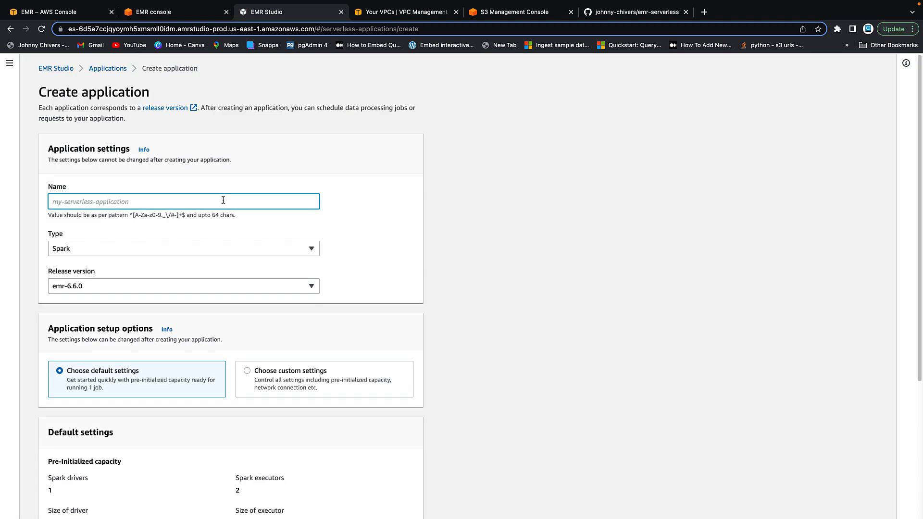
type("hive-serverless")
left_click(306, 250)
left_click(187, 286)
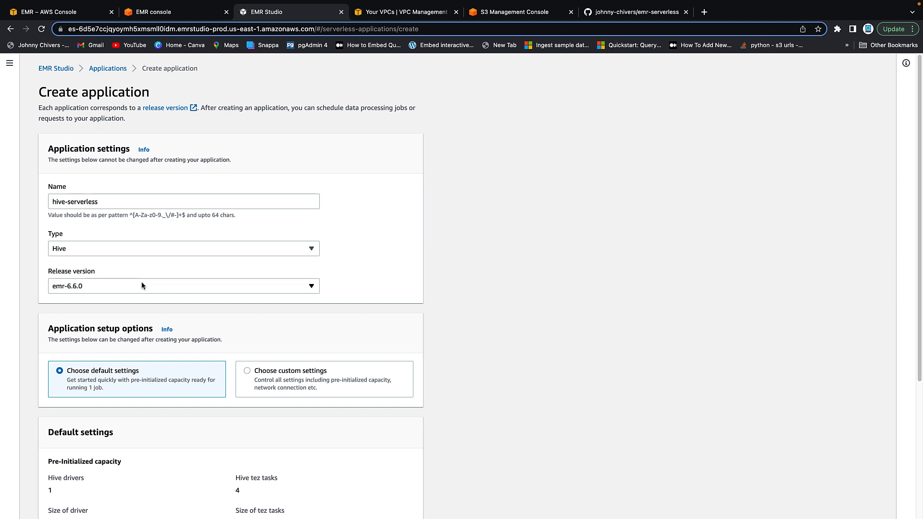
scroll(93, 288, "down", 1)
scroll(151, 383, "down", 5)
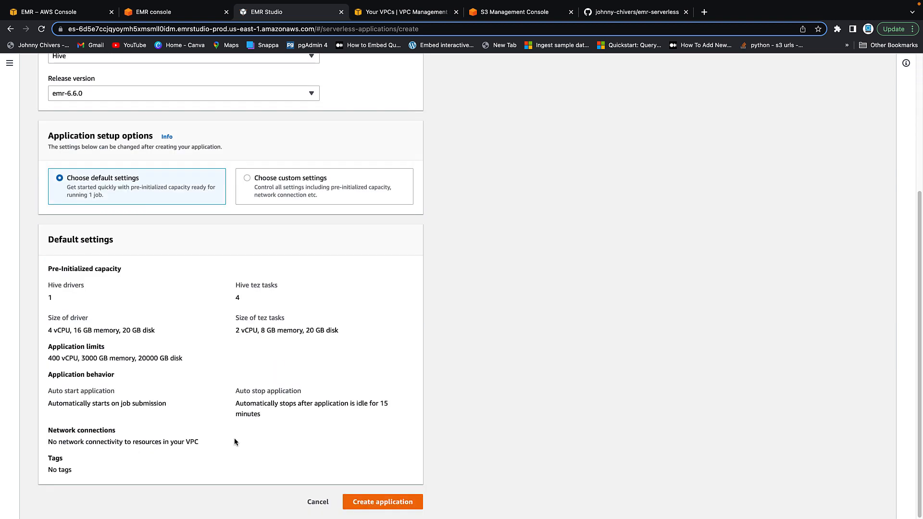
left_click(413, 505)
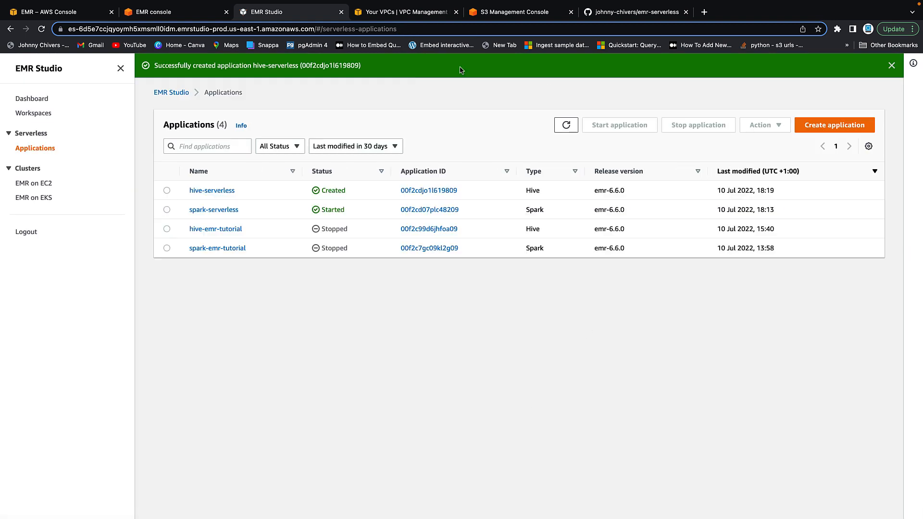
- Start a job submission named hive-job in the hive-serverless application and set its runtime role to emr_serverless_exe_role
left_click(231, 191)
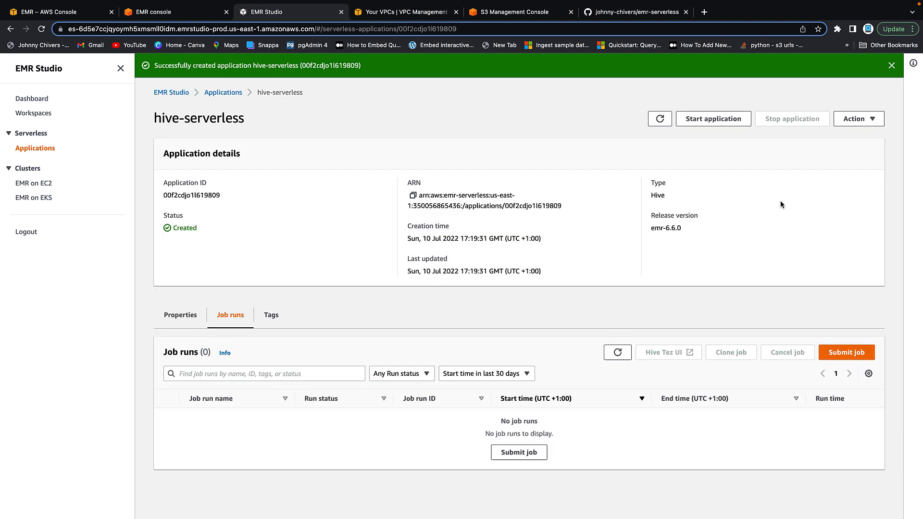
left_click(841, 349)
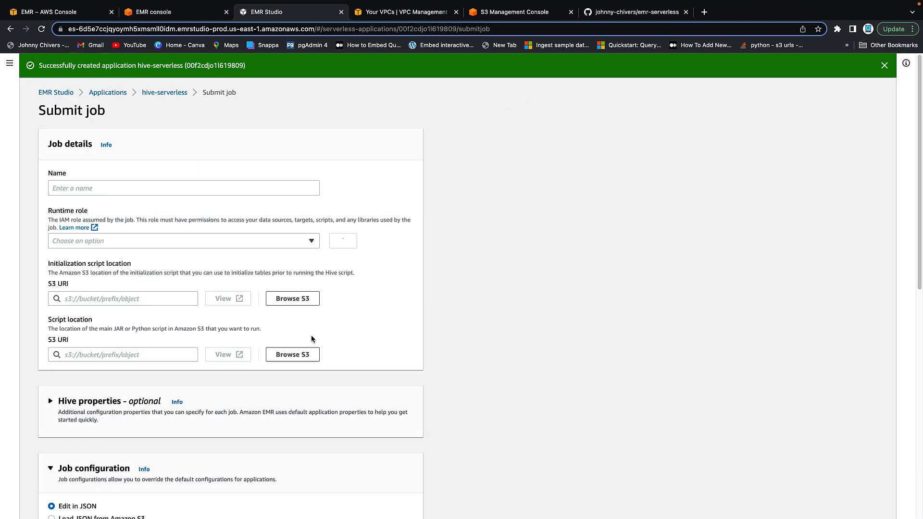
left_click(174, 190)
type("hi")
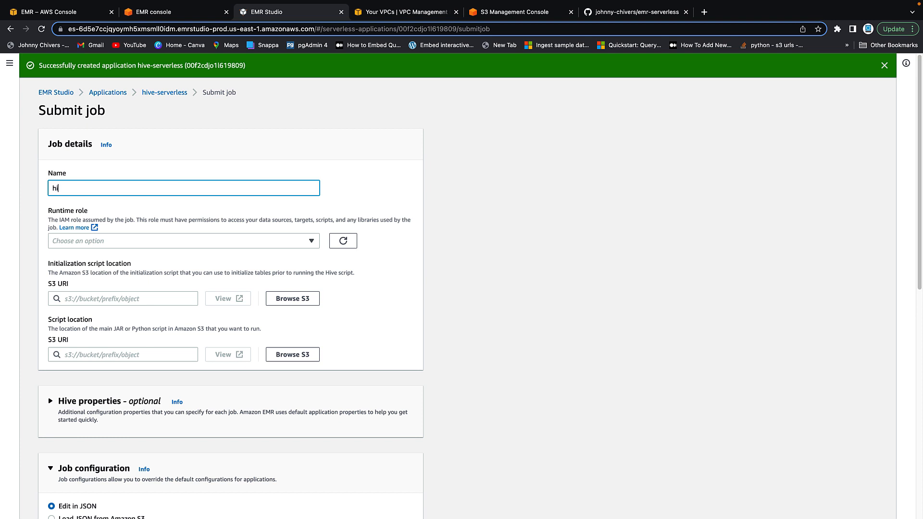
type("ve-job")
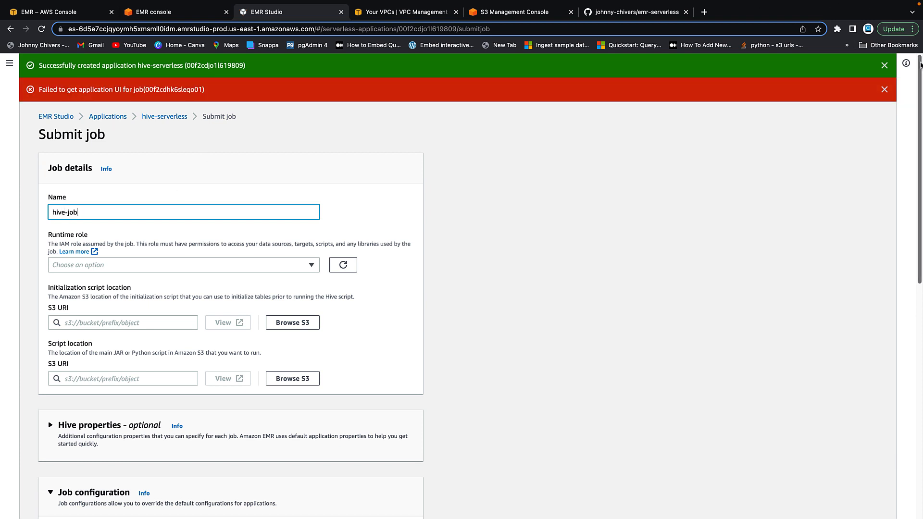
left_click(884, 65)
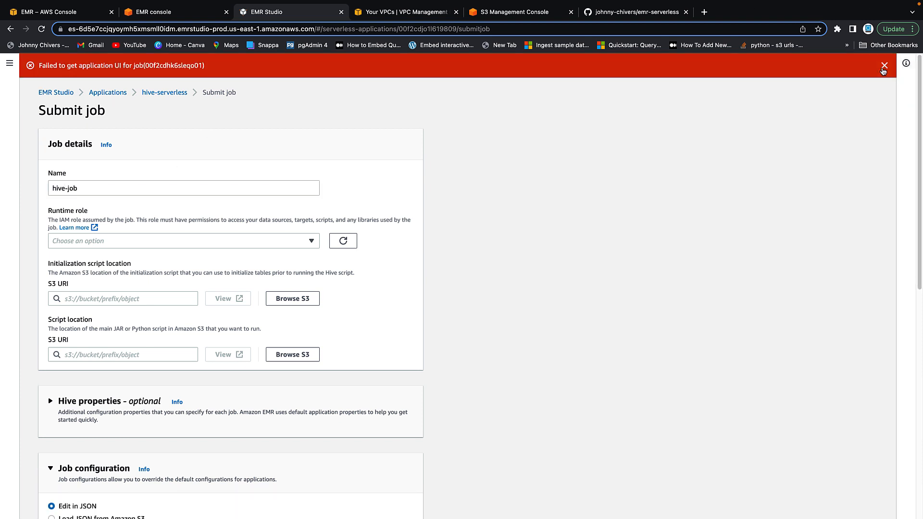
left_click(885, 65)
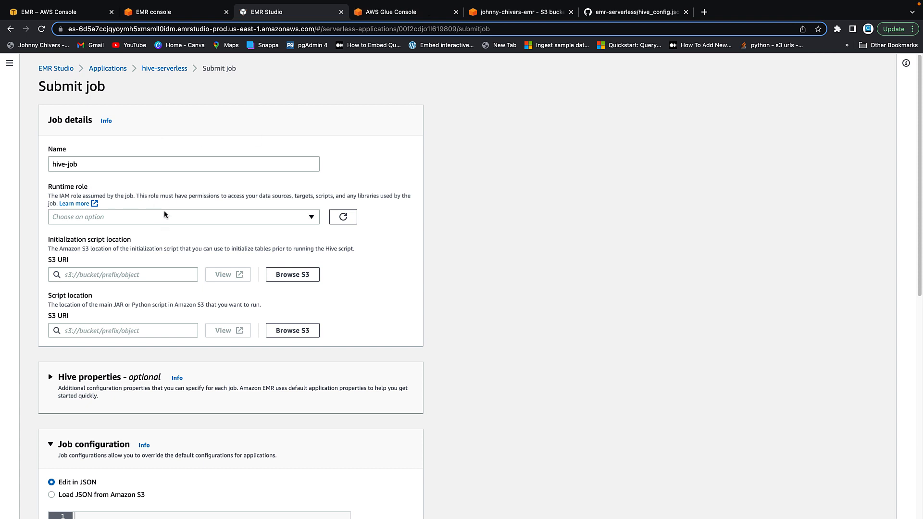
left_click(166, 216)
left_click(135, 234)
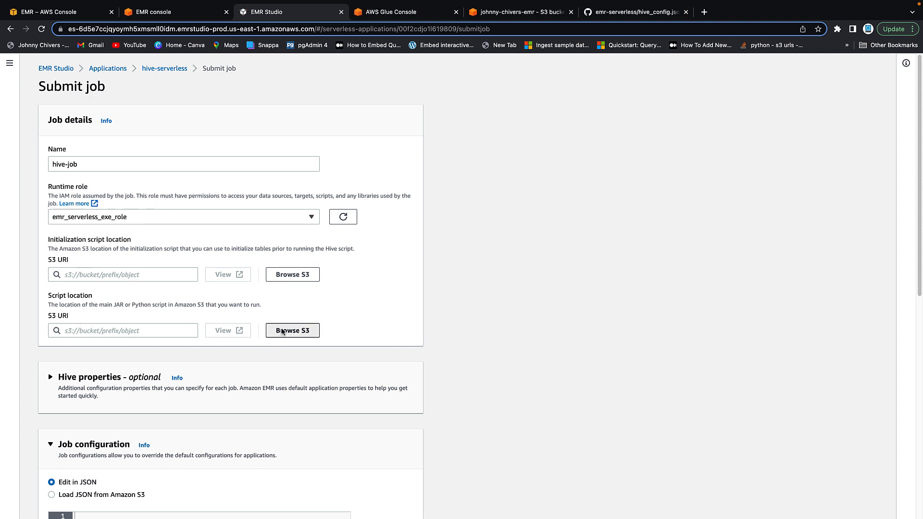
- Set the Hive job's script location to hive_statements.sql in the scripts folder of the S3 bucket found with "emr"
left_click(281, 329)
left_click(229, 176)
type("emr")
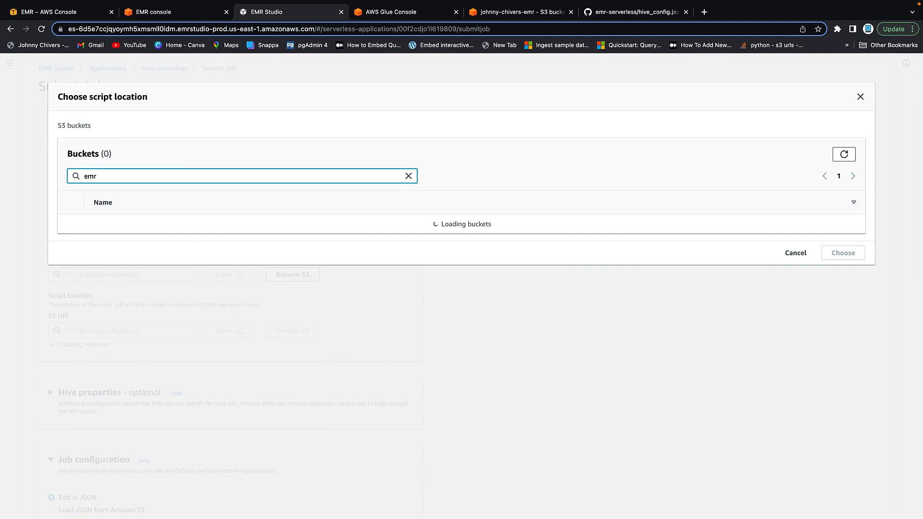
left_click(131, 242)
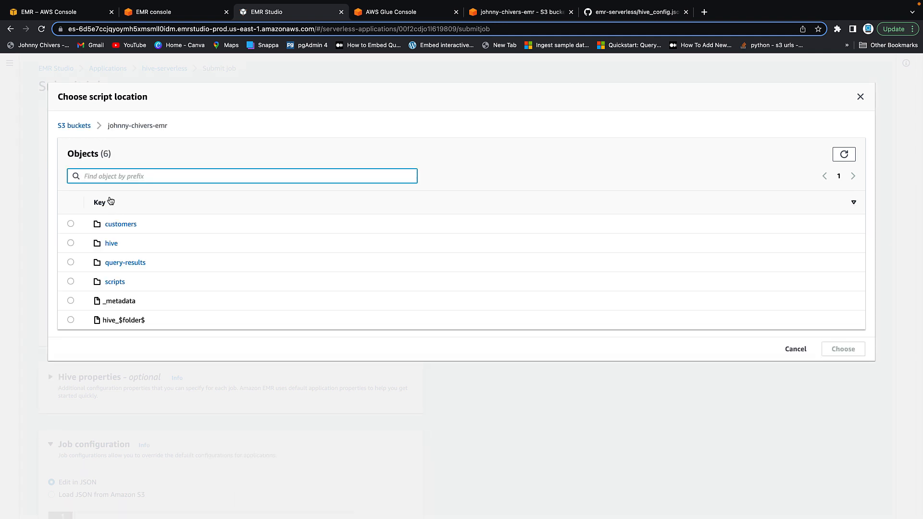
left_click(111, 282)
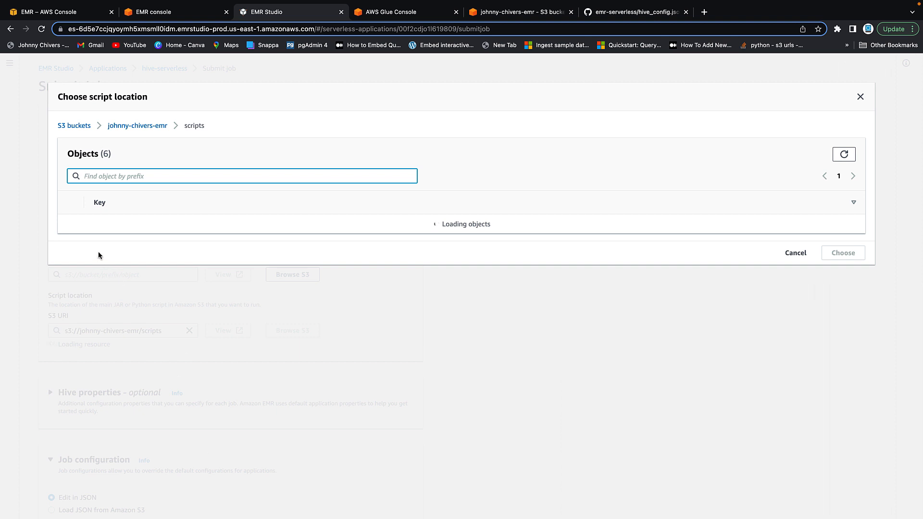
left_click(71, 224)
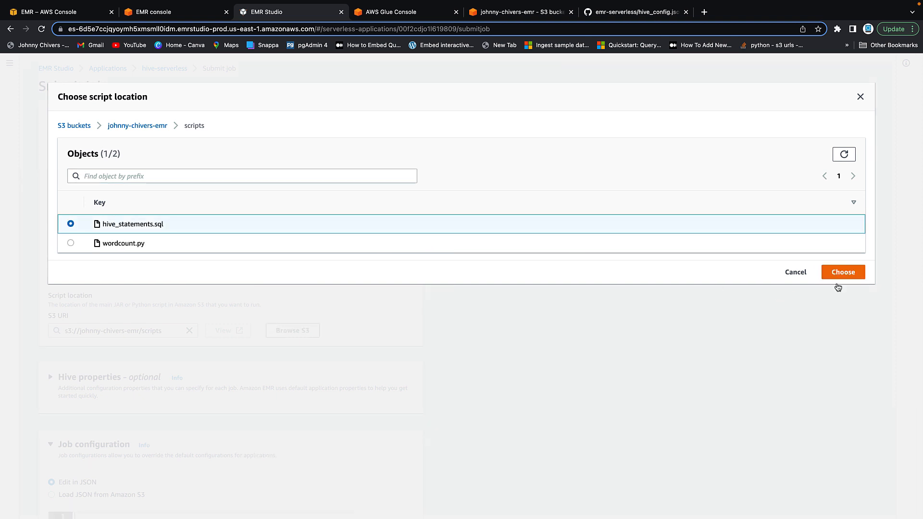
left_click(840, 273)
- Copy the contents of hive_config.json from the emr-serverless GitHub repository into the Hive job's JSON job configuration
scroll(153, 303, "down", 3)
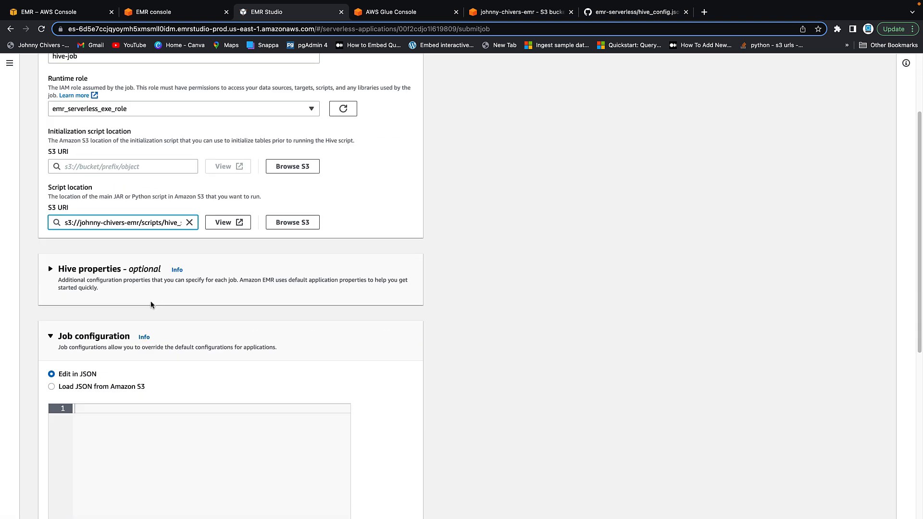
scroll(126, 378, "down", 1)
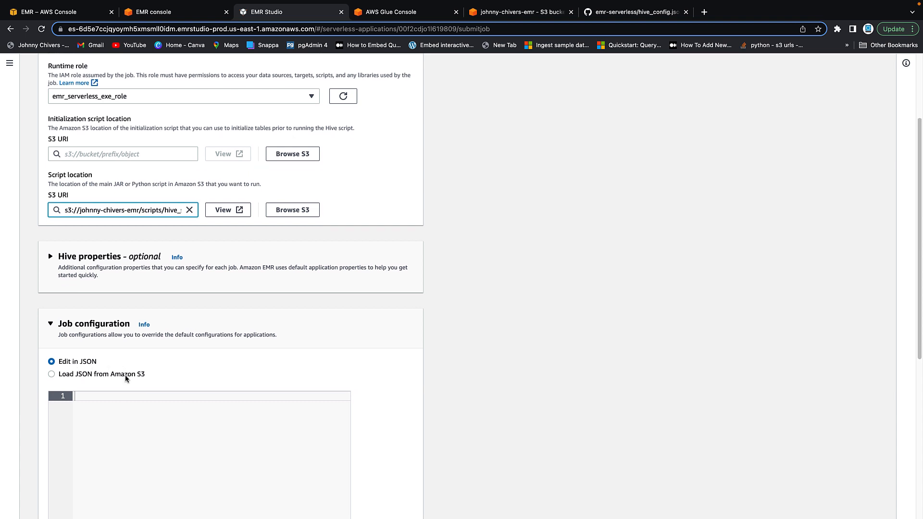
scroll(126, 378, "down", 4)
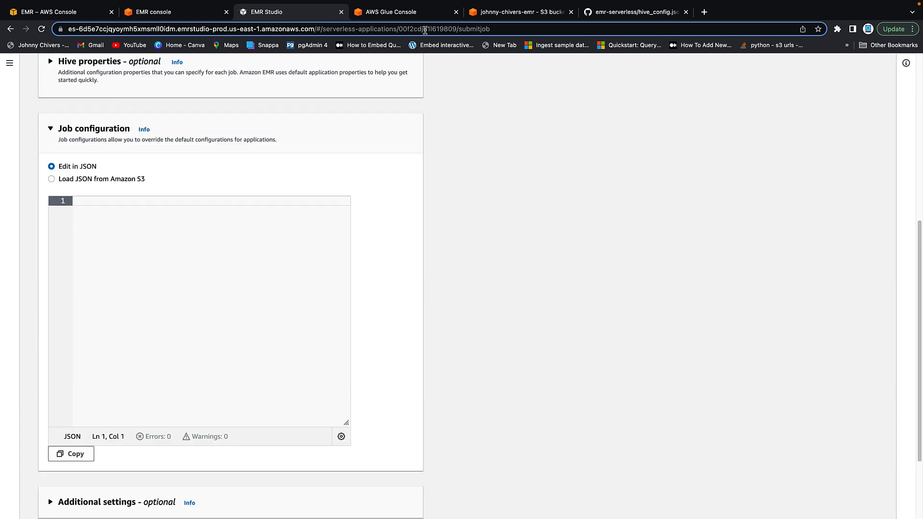
left_click(600, 14)
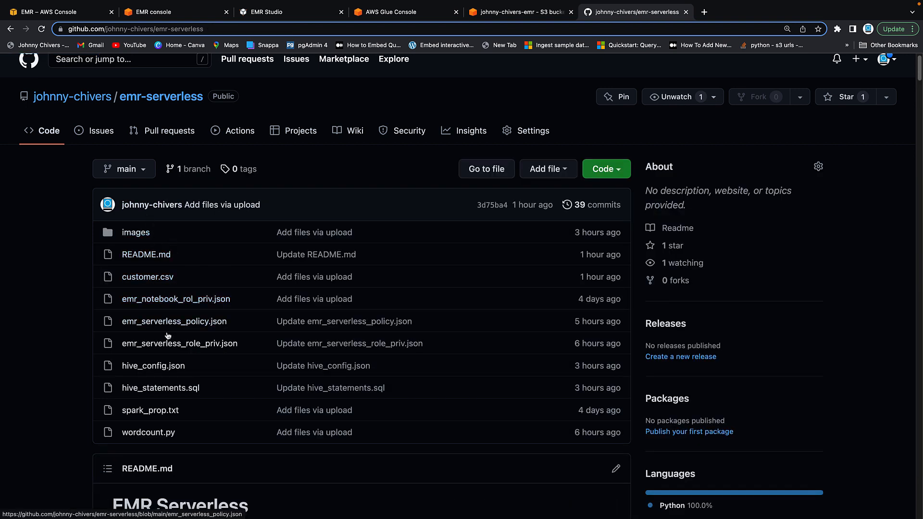
left_click(164, 366)
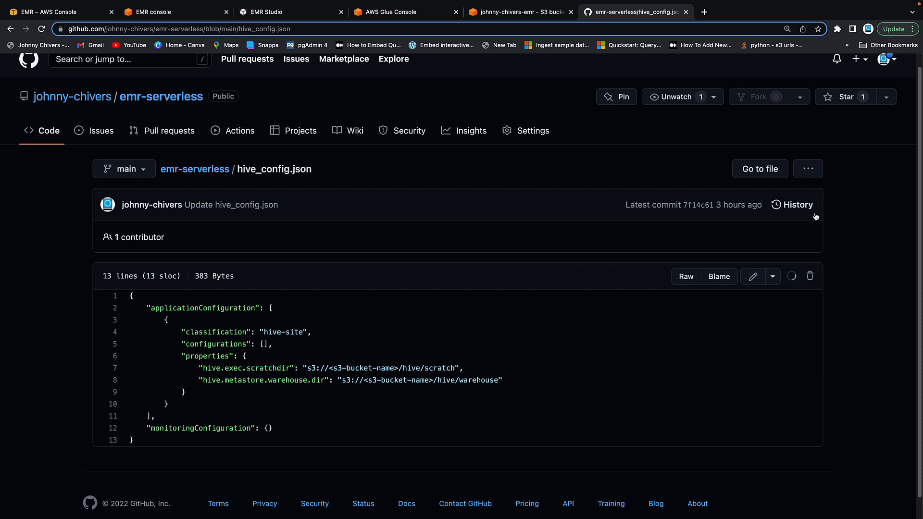
left_click(492, 12)
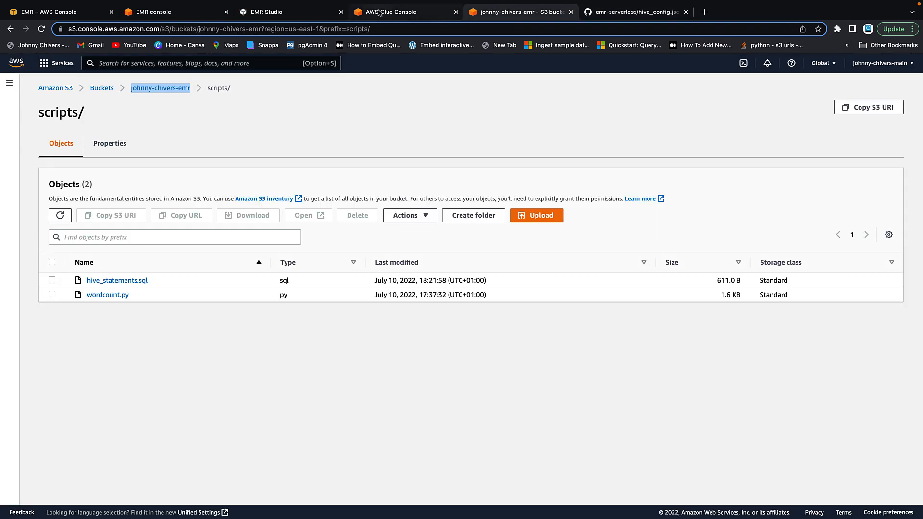
left_click(379, 13)
left_click(236, 13)
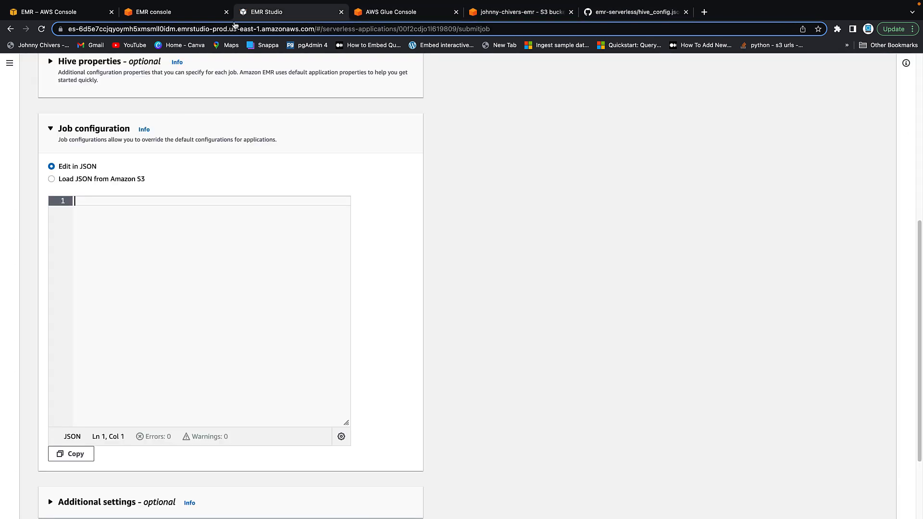
type("{     \"applicationConfiguration\": [         {             \"classification\": \"hive-site\",             \"configurations\": [],             \"properties\": {                 \"hive.exec.scratchdir\": \"s3://<s3-bucket-name>/hive/scratch\",                 \"hive.metastore.warehouse.dir\": \"s3://<s3-bucket-name>/hive/warehouse\"             }         }     ],     \"monitoringConfiguration\": {} }")
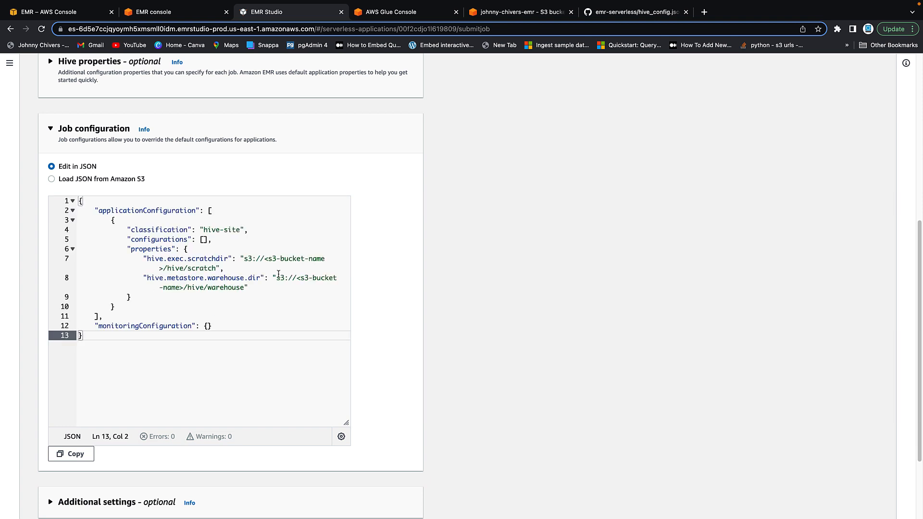
- Replace the bucket placeholder in hive.exec.scratchdir with the name of the S3 bucket that holds the scripts, keeping the /hive/scratch path
left_click_drag(164, 265, 268, 257)
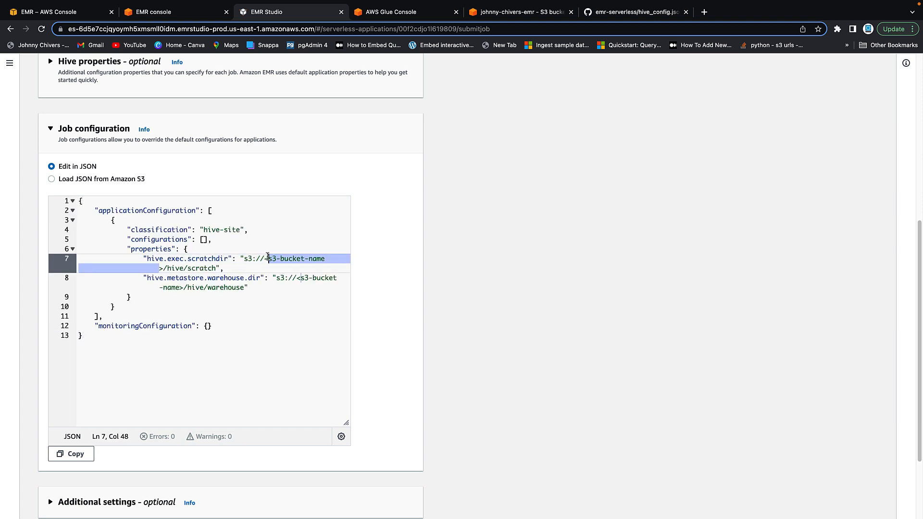
key("BackSpace")
key("Delete")
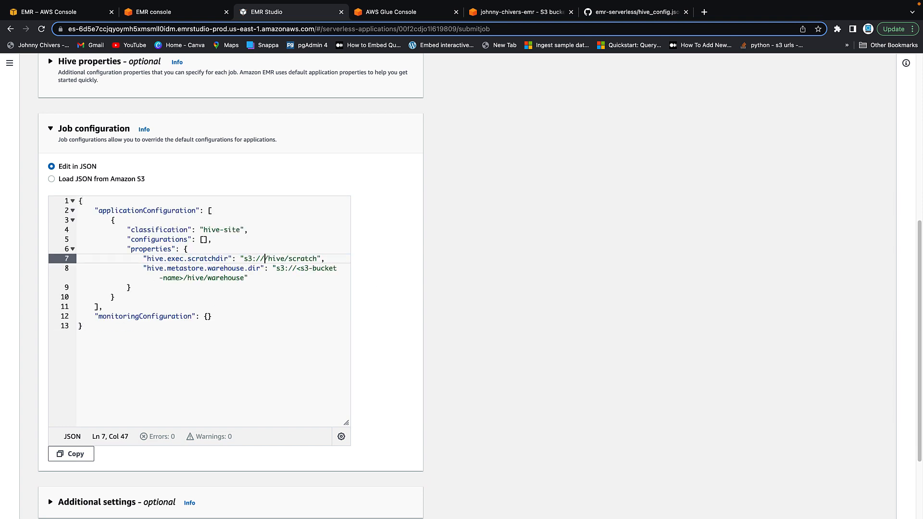
type("johnny")
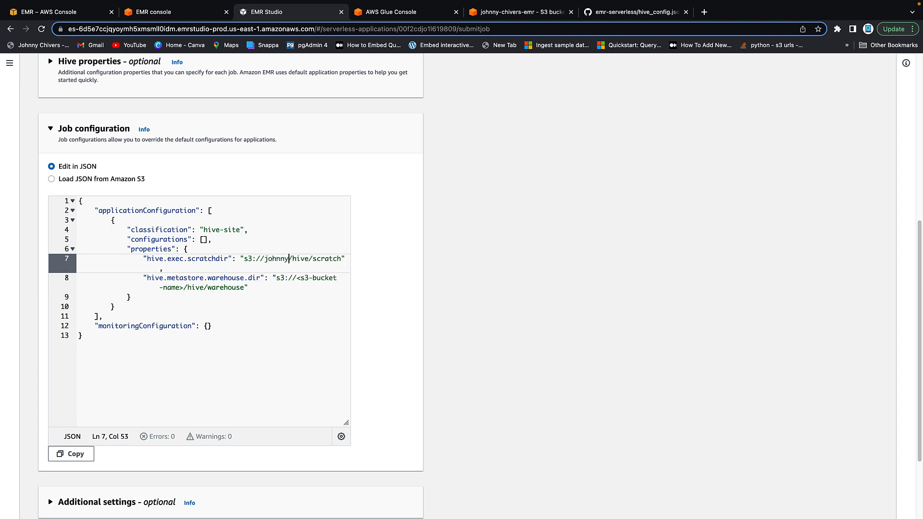
type("-chivers-emr")
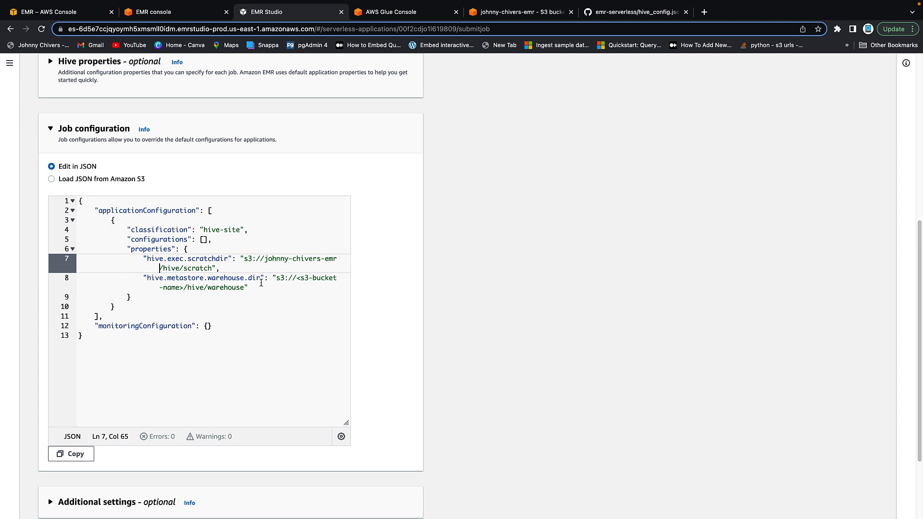
- Replace the bucket placeholder in hive.metastore.warehouse.dir with the same S3 bucket name, keeping the /hive/warehouse path
left_click(186, 287)
key("BackSpace")
key("BackSpace")
key("BackSpace")
key("BackSpace")
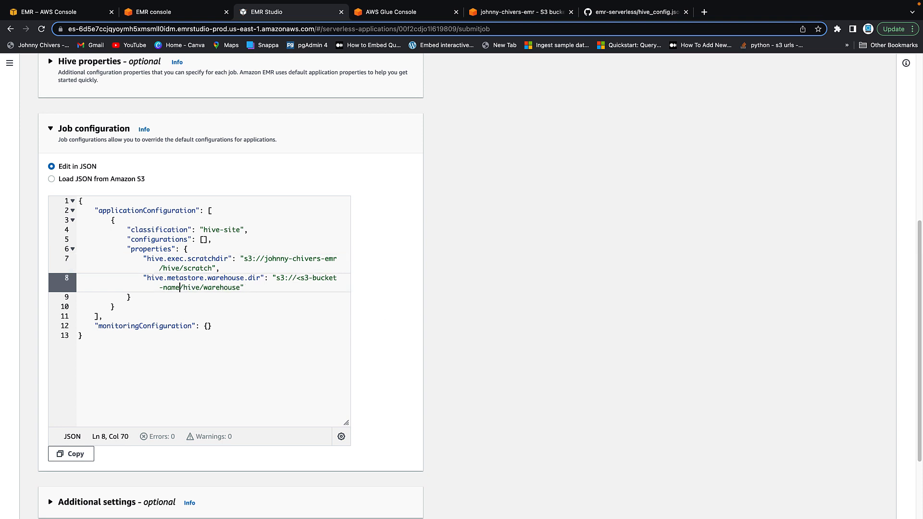
key("BackSpace")
key("BackSpace")
key("BackSpace")
key("BackSpace")
key("BackSpace")
key("BackSpace")
key("BackSpace")
key("BackSpace")
key("BackSpace")
type("johnny")
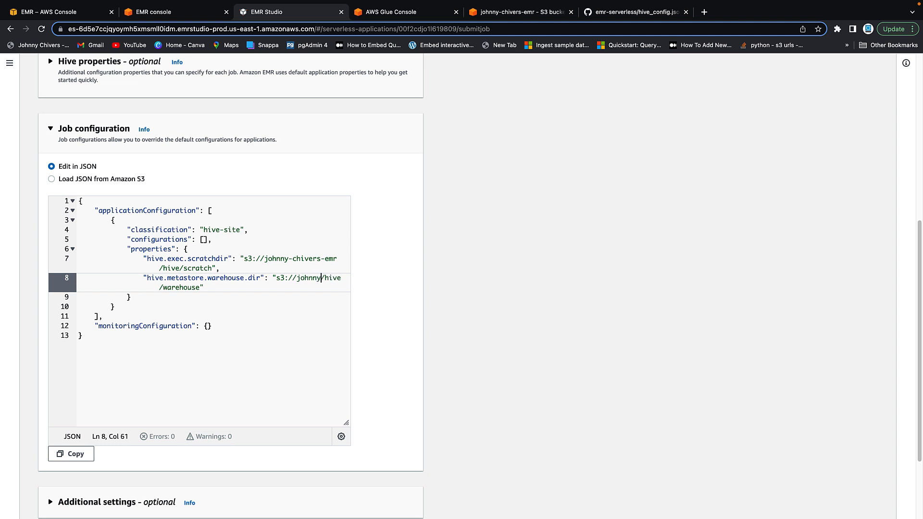
type("-chivers")
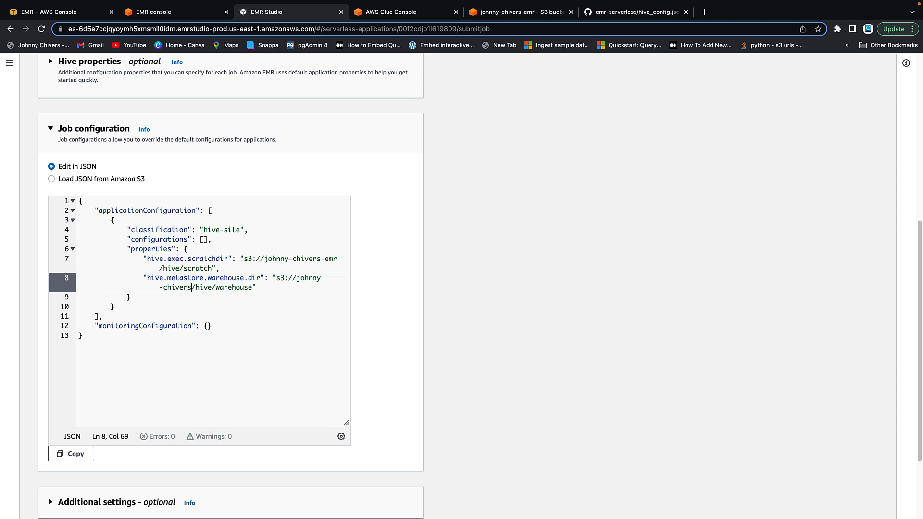
type("-emr")
- Submit hive-job to the hive-serverless application with the edited job configuration
left_click(257, 326)
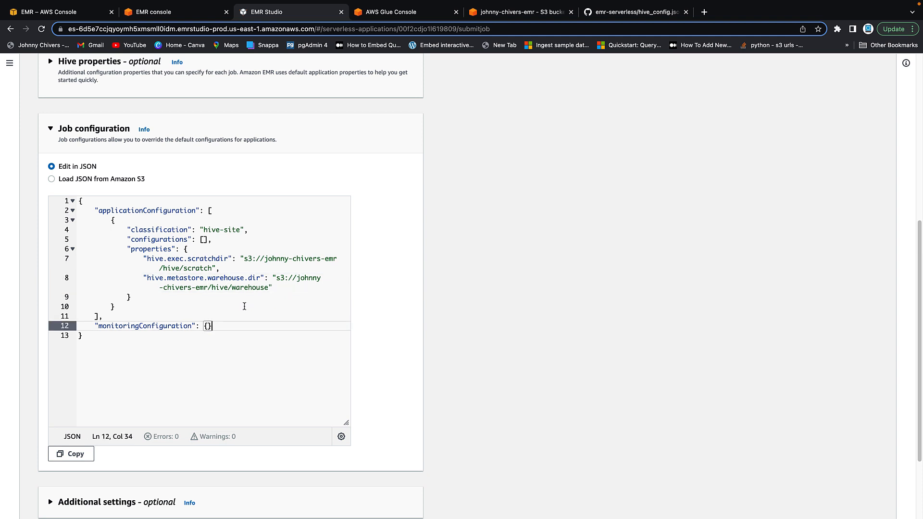
scroll(285, 282, "down", 3)
left_click(395, 492)
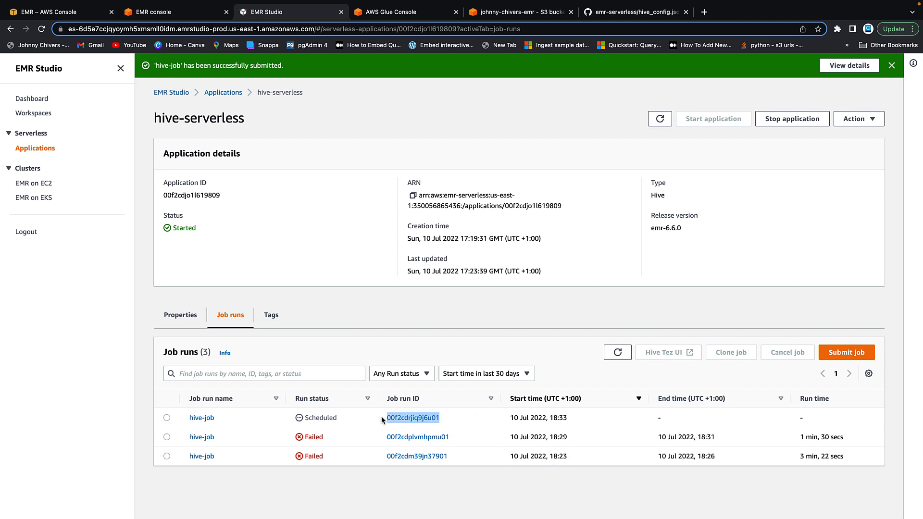
- Filter the hive-serverless job runs by the newest run's ID, 00f2cdrjiq9j6u01, and check its run status
left_click(298, 369)
type("00f2cdrjiq9j6u01")
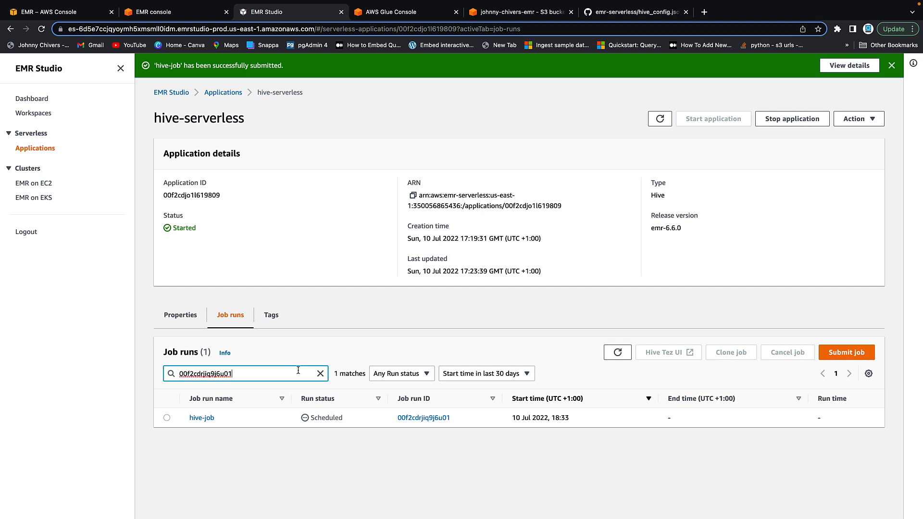
left_click(525, 453)
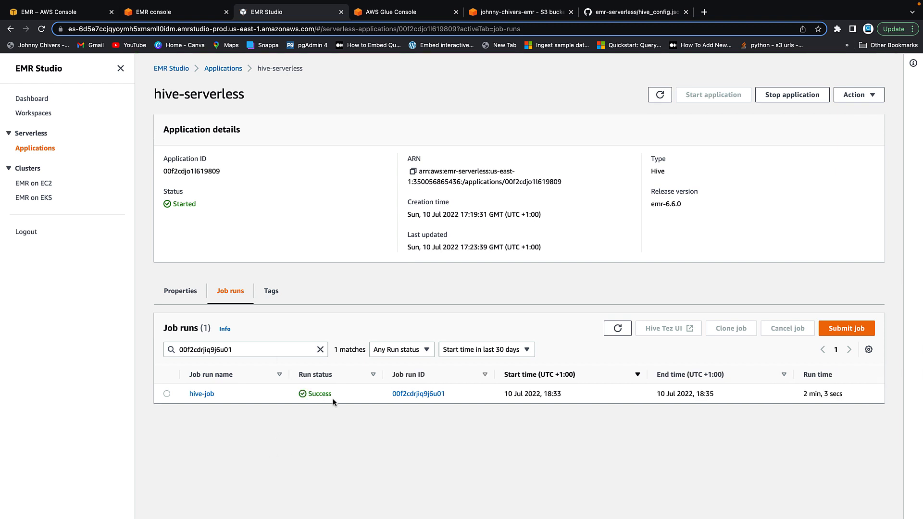
left_click_drag(334, 402, 297, 398)
- Find AWS Glue by searching the AWS console for "glue" and view the Data Catalog databases
left_click(88, 17)
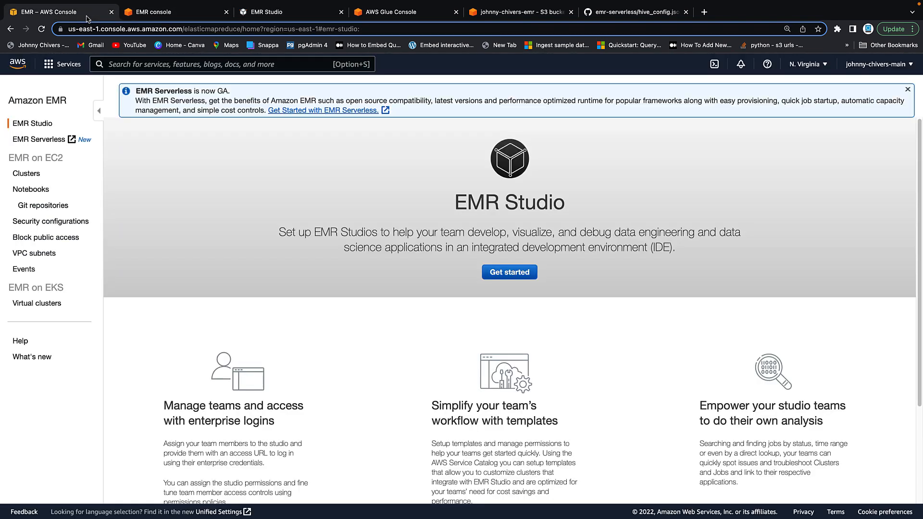
left_click(192, 64)
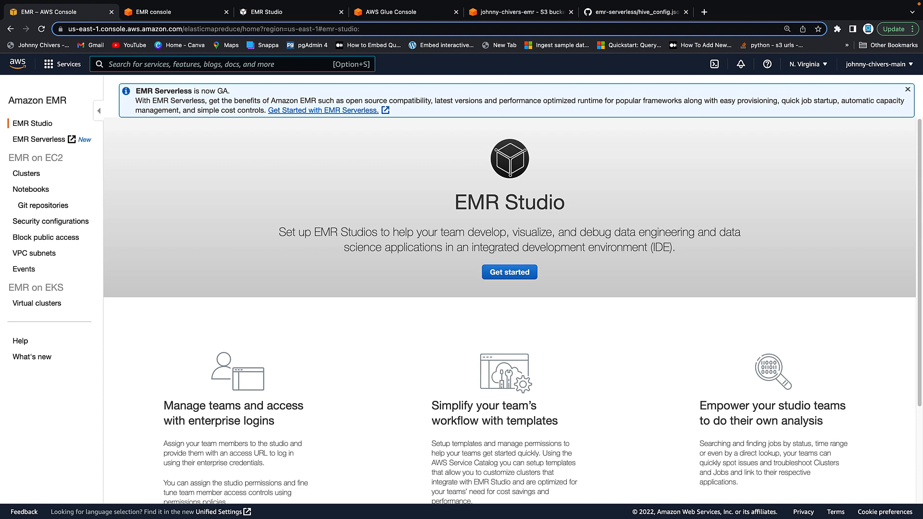
type("glue")
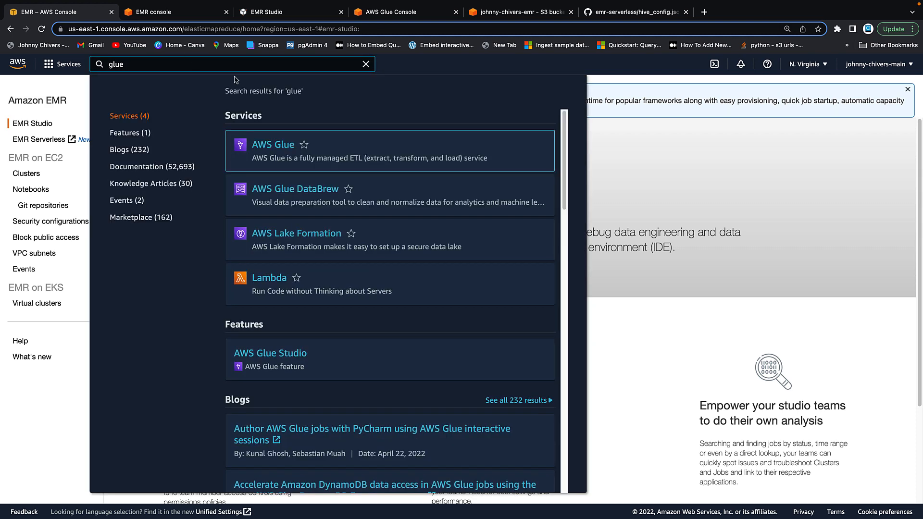
left_click(272, 144)
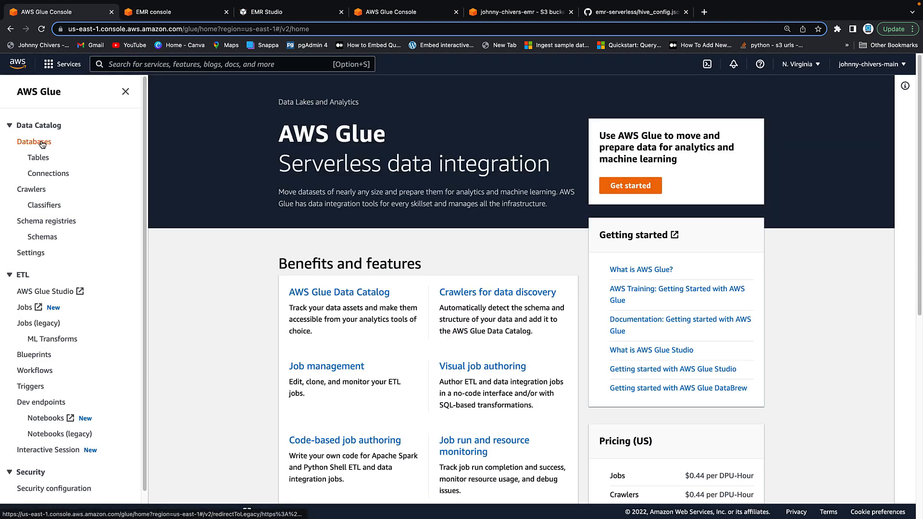
left_click(42, 144)
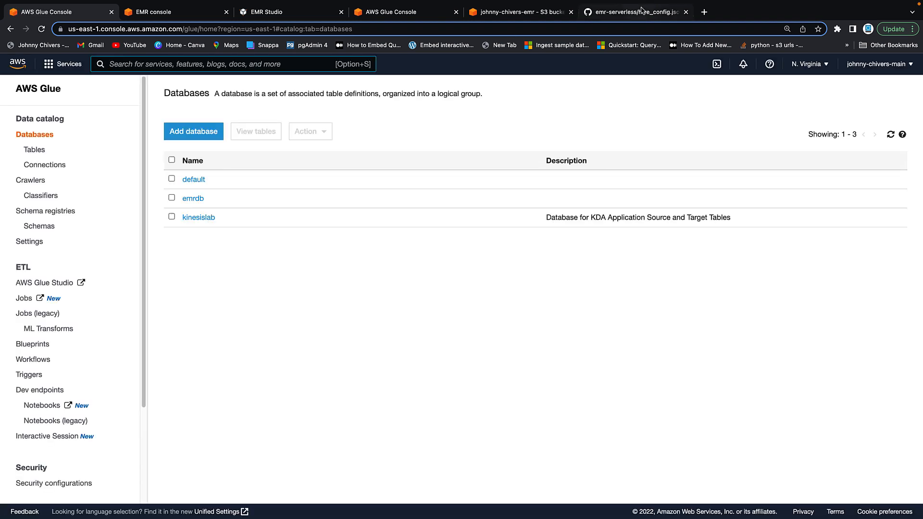
- Review hive_statements.sql in the emr-serverless GitHub repository for the database and table names it creates
left_click(642, 10)
left_click(195, 169)
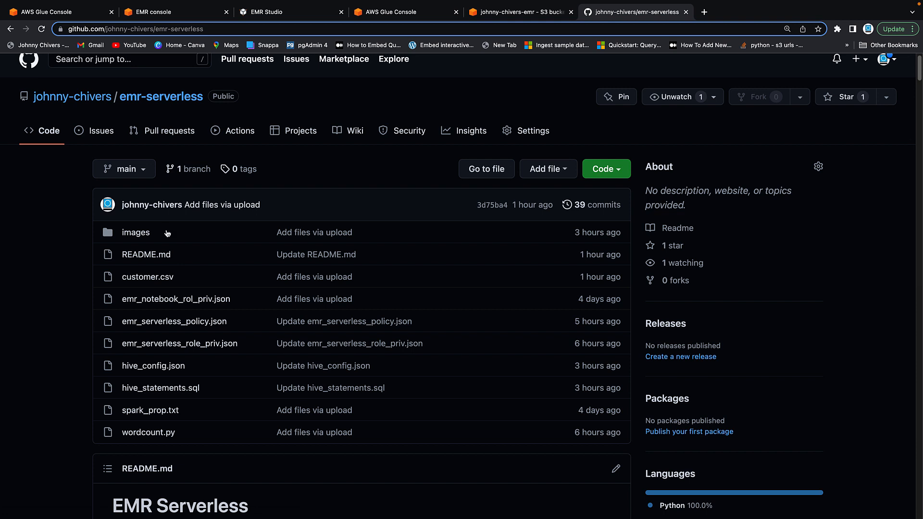
left_click(177, 389)
scroll(269, 337, "down", 1)
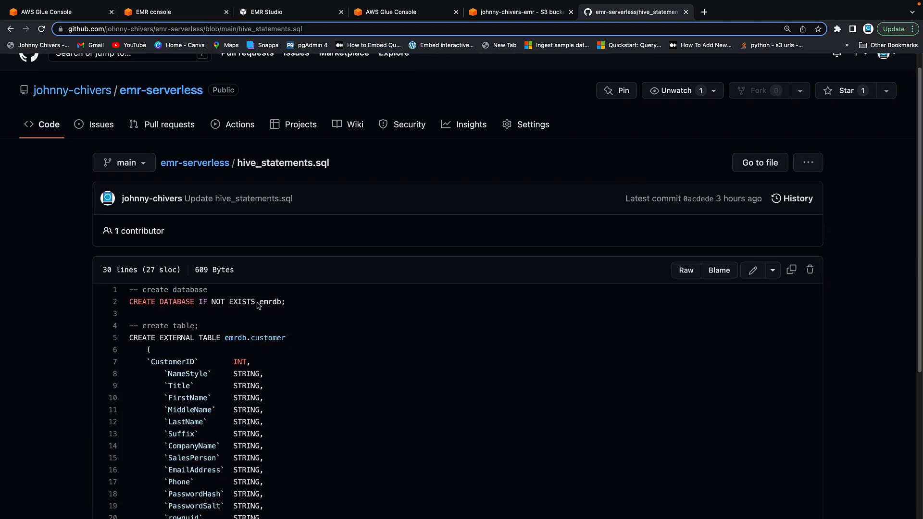
double_click(274, 302)
scroll(276, 312, "down", 1)
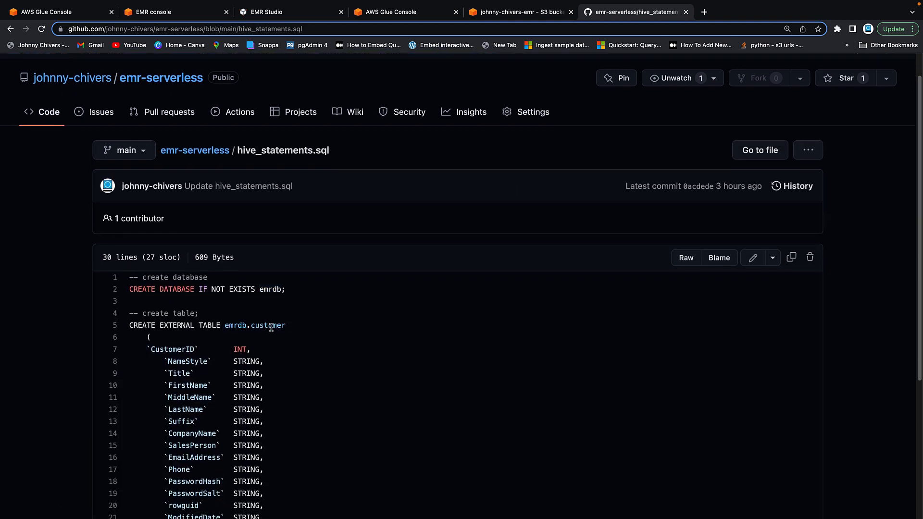
double_click(270, 325)
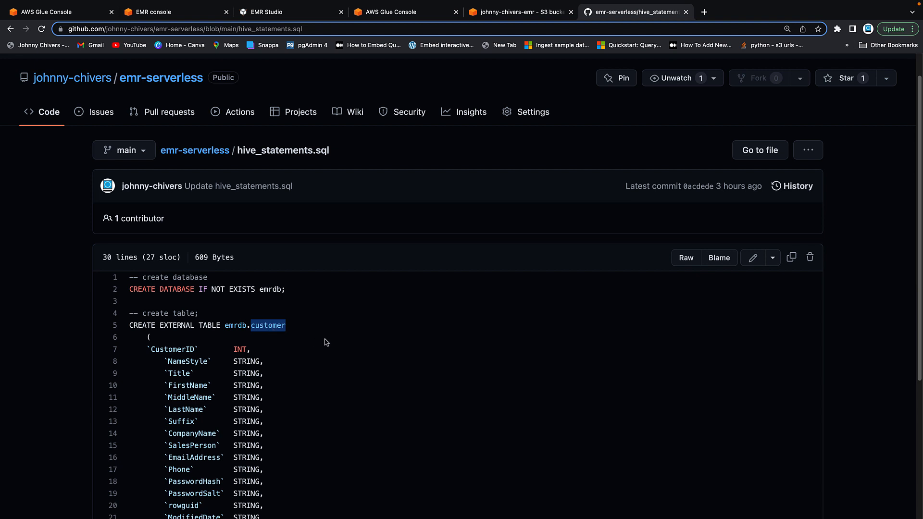
- Open the customer table of the emrdb database in AWS Glue and examine its properties and schema
left_click(77, 12)
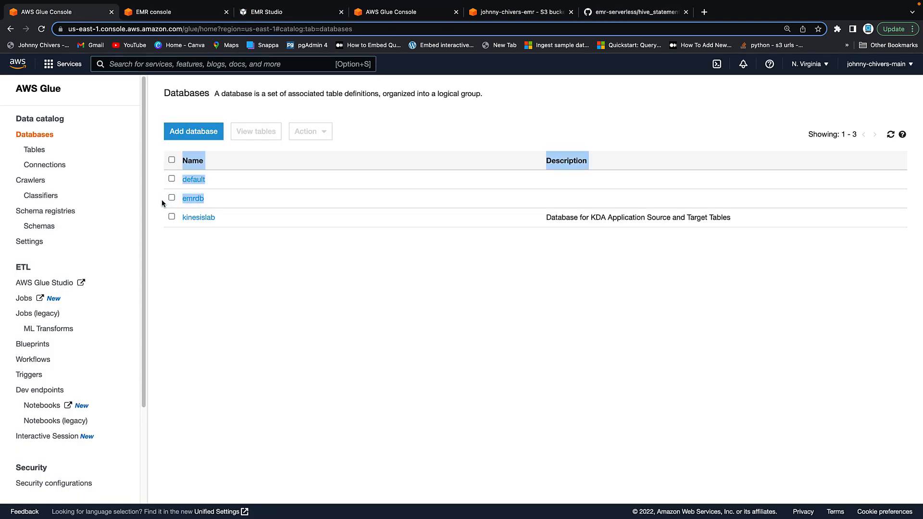
left_click(190, 200)
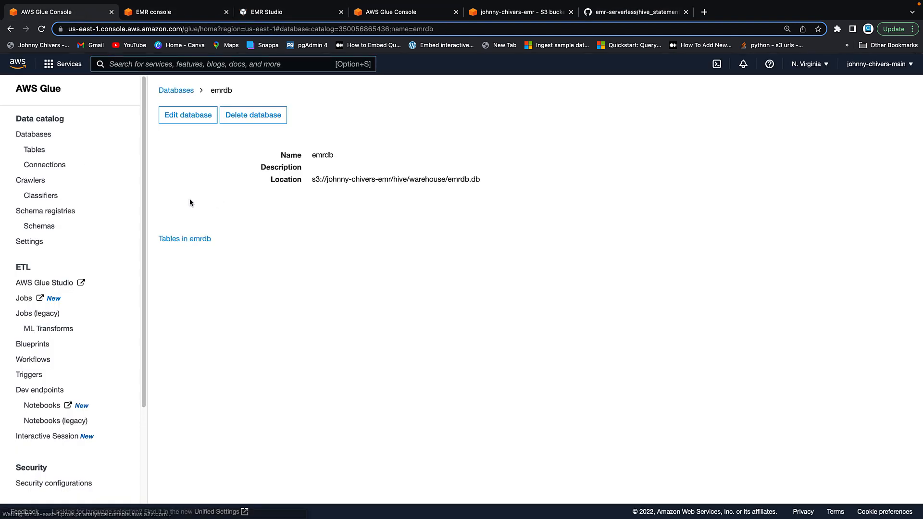
left_click(174, 240)
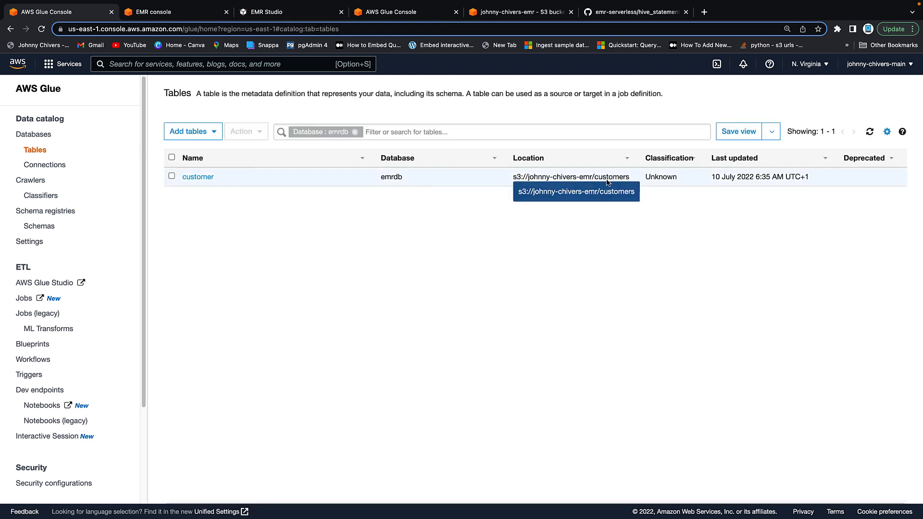
left_click(201, 177)
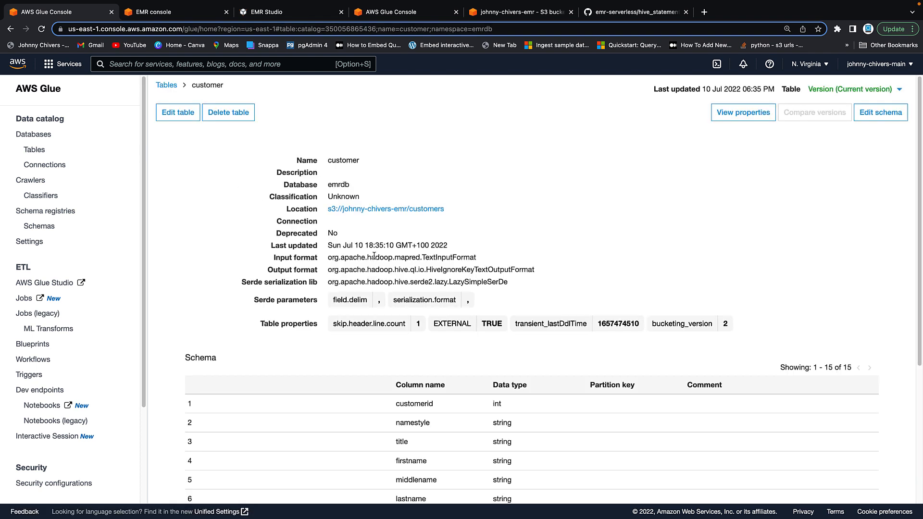
scroll(381, 223, "down", 5)
scroll(448, 359, "up", 10)
- Search the AWS console for "athena", open the Athena query editor and check which workgroups are available
key("alt+s")
type("athena")
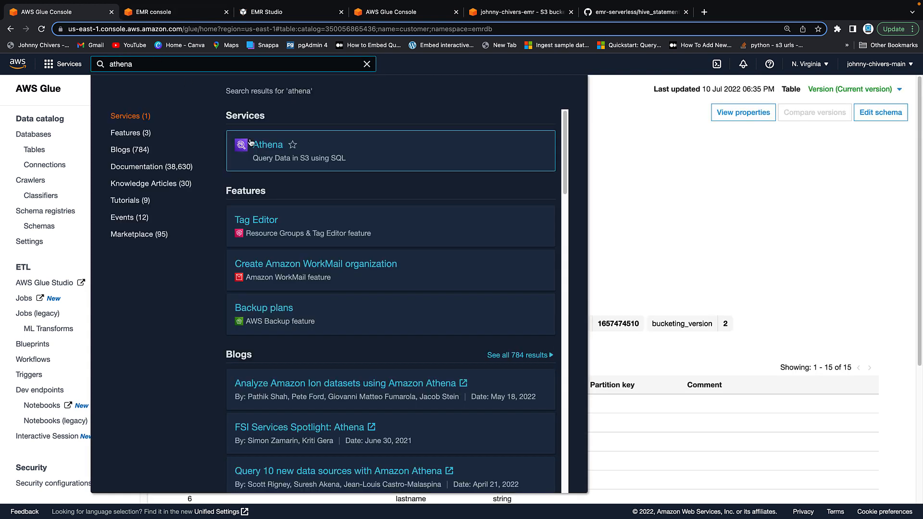
left_click(271, 146)
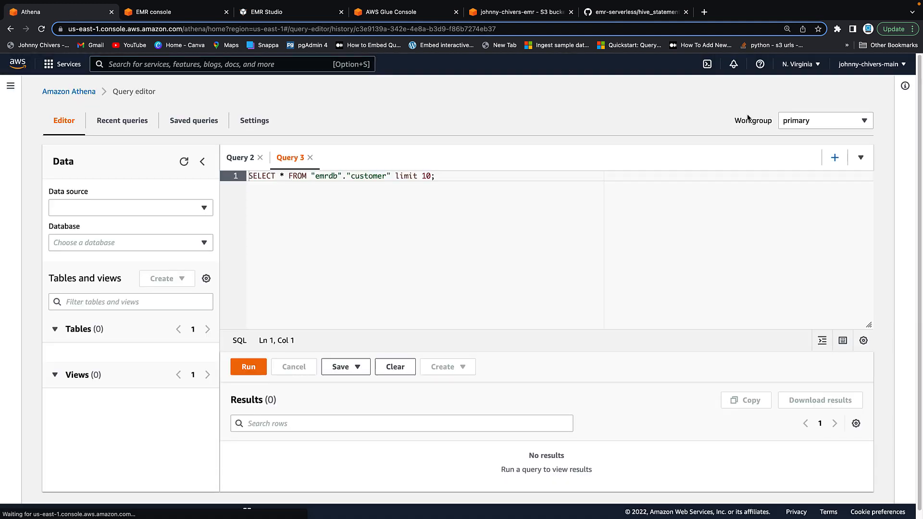
left_click(812, 123)
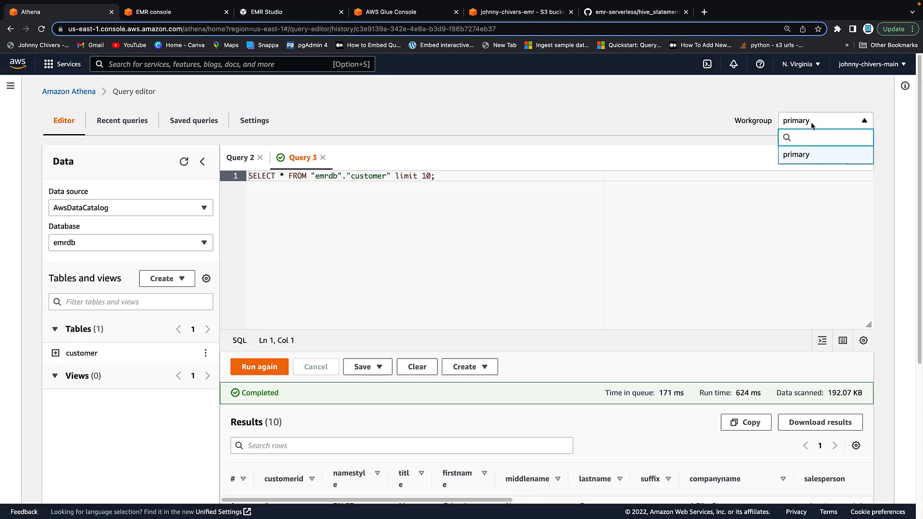
left_click(764, 124)
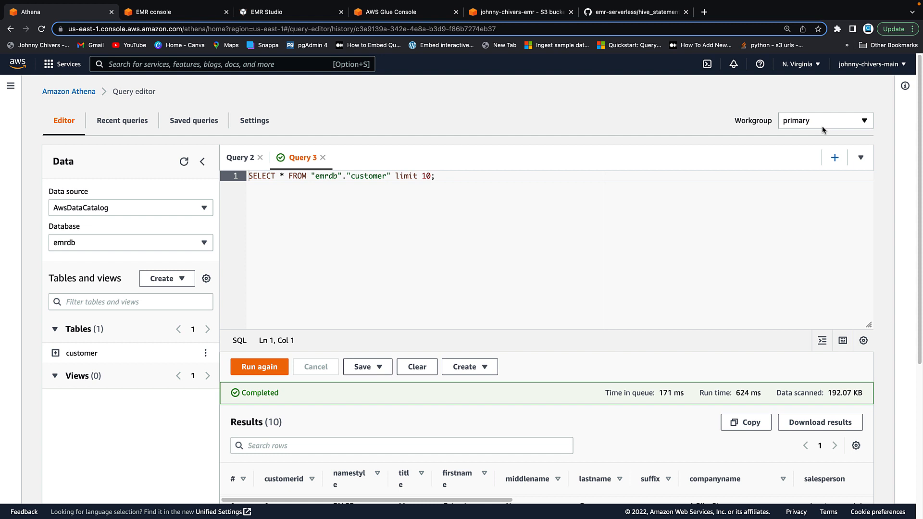
- Start creating an Athena workgroup named tutorial, keeping the automatic query engine upgrade
left_click(11, 87)
left_click(13, 92)
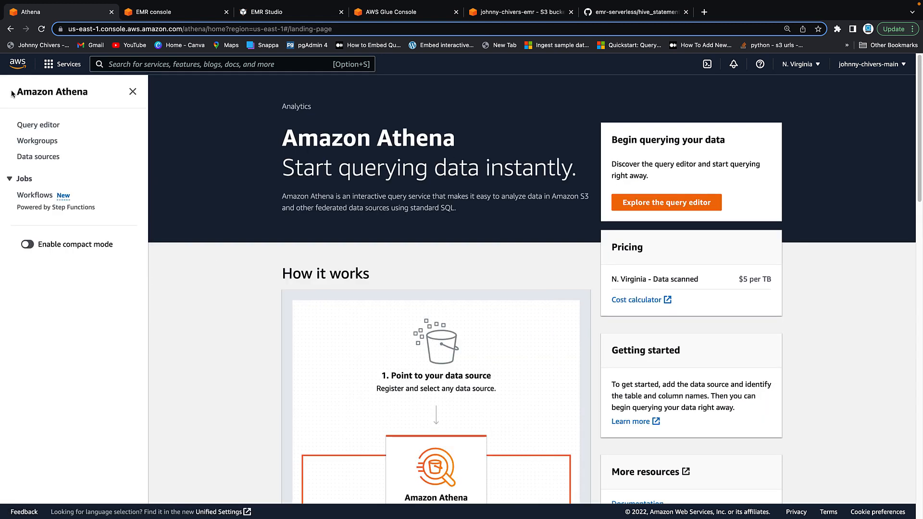
left_click(49, 140)
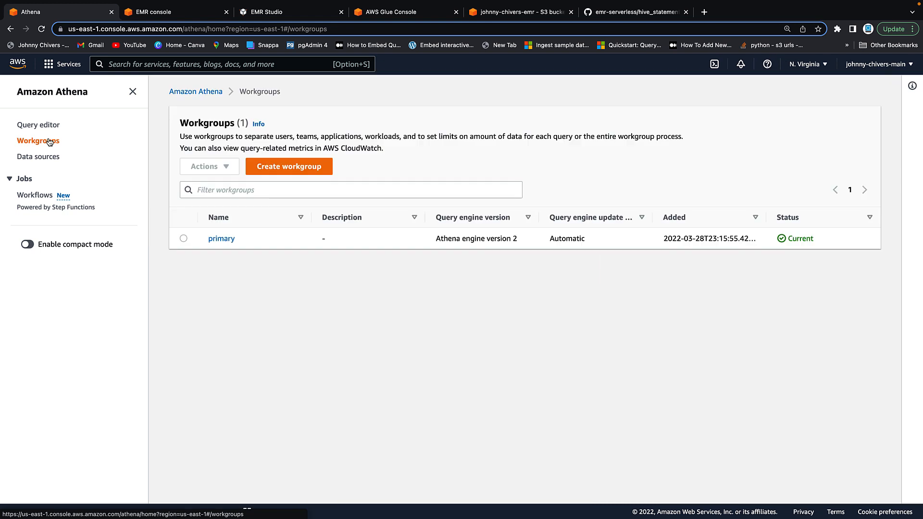
left_click(290, 169)
left_click(129, 212)
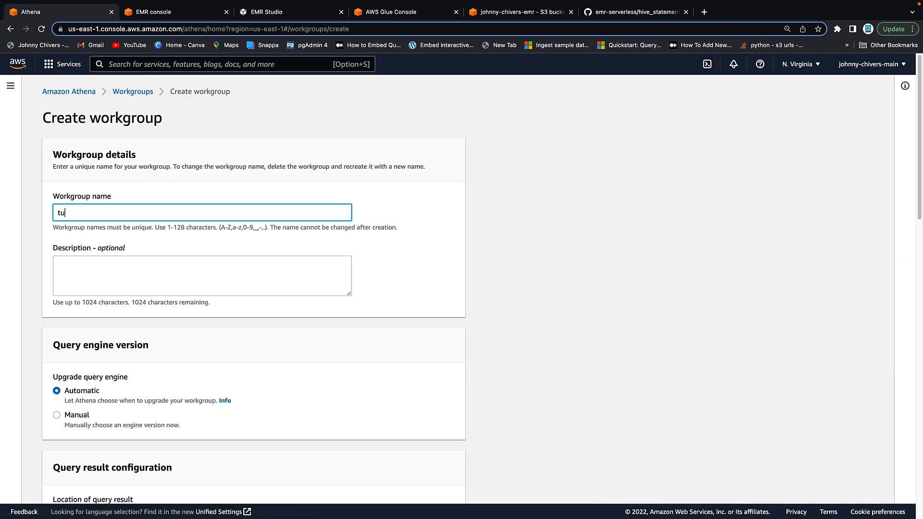
scroll(120, 295, "down", 5)
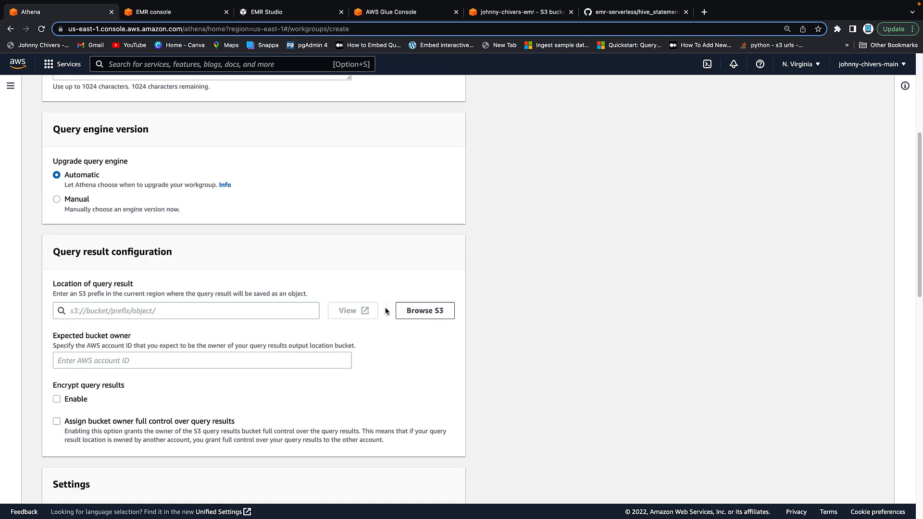
- Filter the S3 buckets by "emr", set the project bucket's query-results folder as the query result location, and create the workgroup
left_click(425, 311)
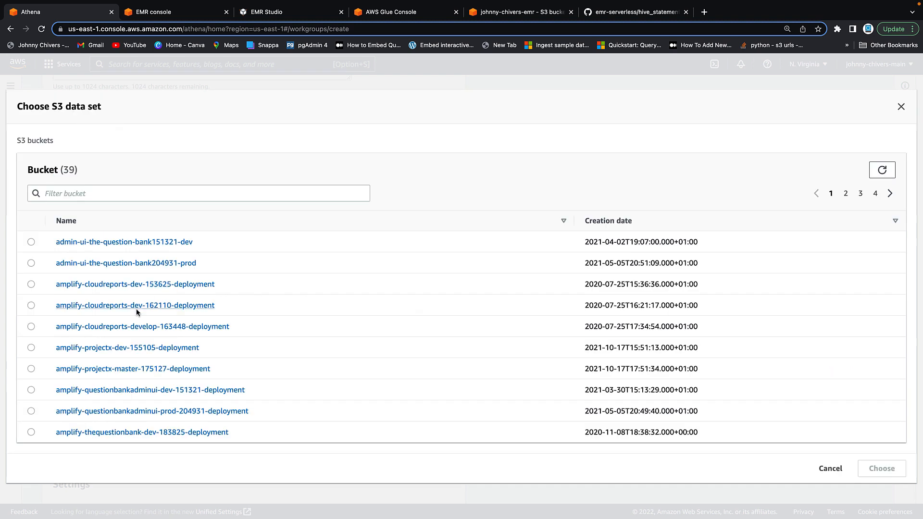
left_click(155, 194)
type("emr")
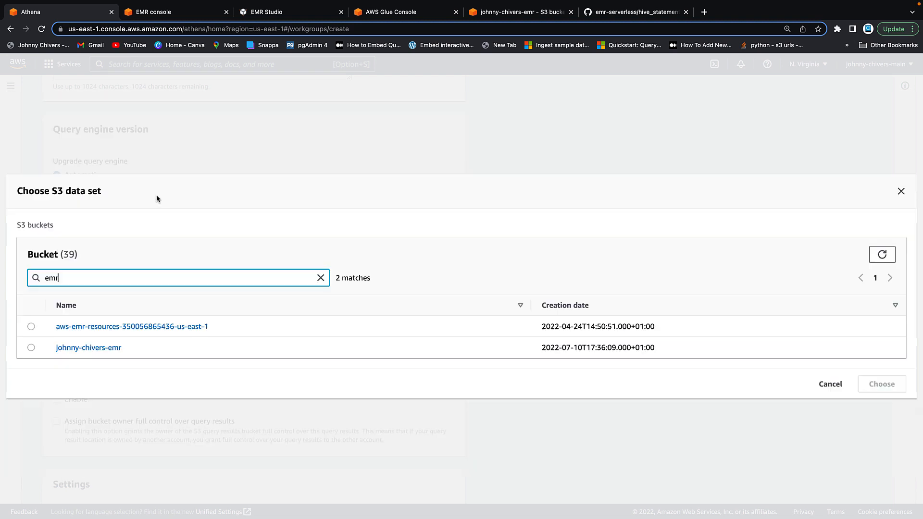
left_click(114, 350)
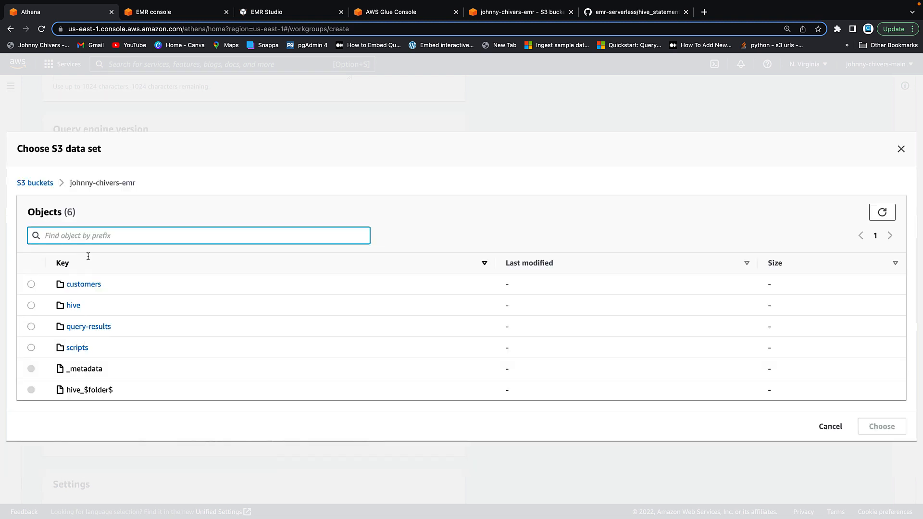
left_click(31, 326)
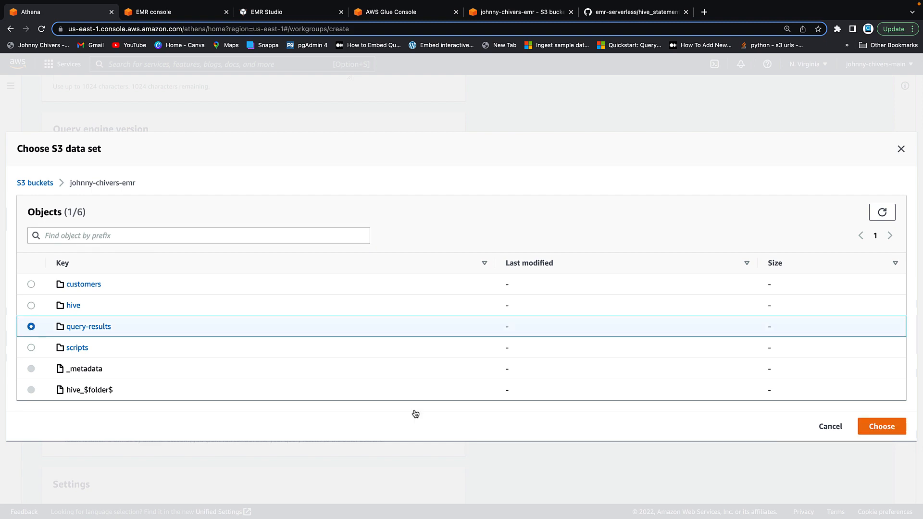
left_click(865, 427)
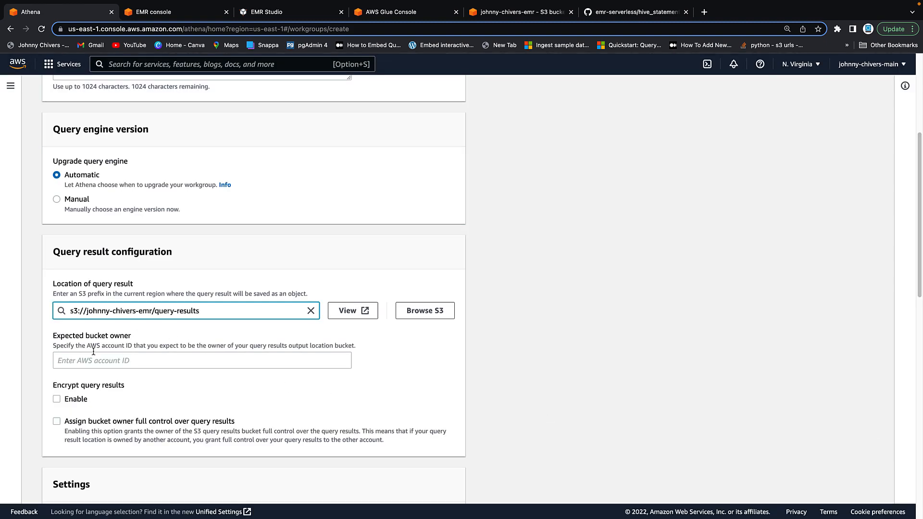
scroll(240, 346, "down", 8)
scroll(310, 423, "down", 5)
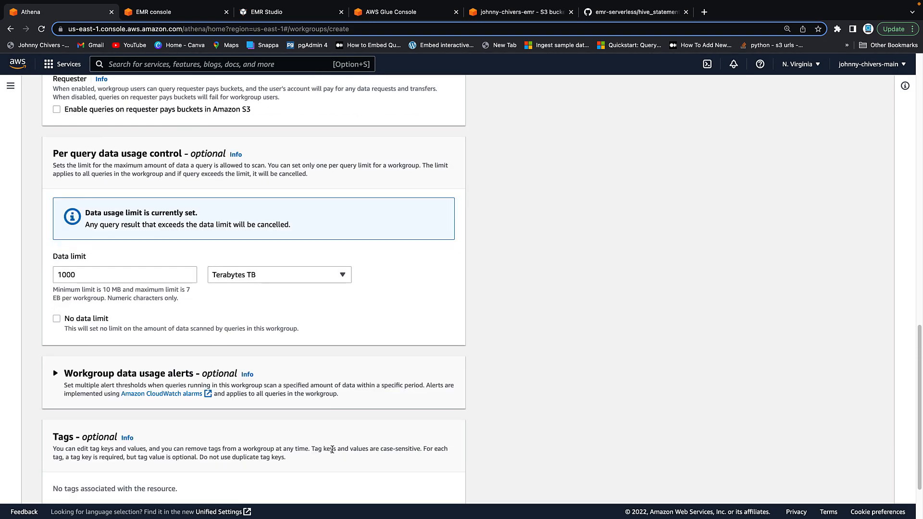
left_click(407, 485)
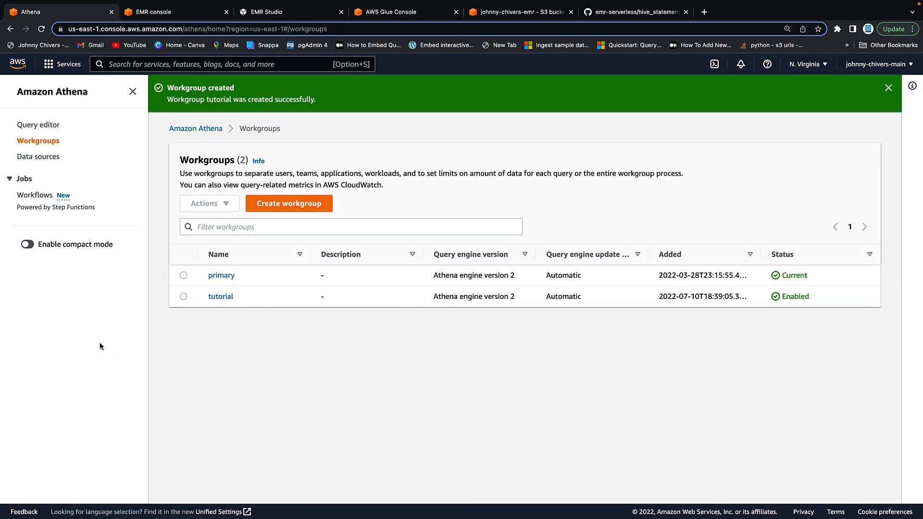
- Switch the Athena query editor to the tutorial workgroup and dismiss the notification
left_click(183, 296)
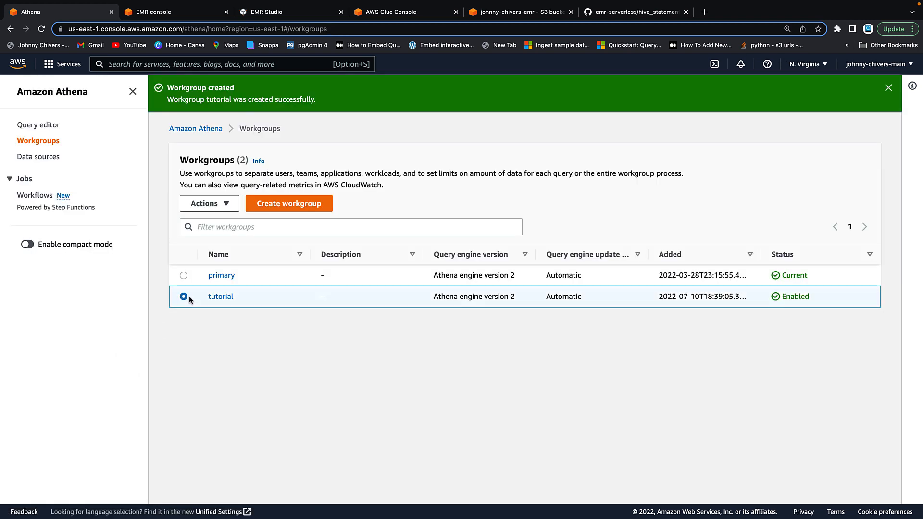
left_click(40, 126)
left_click(794, 121)
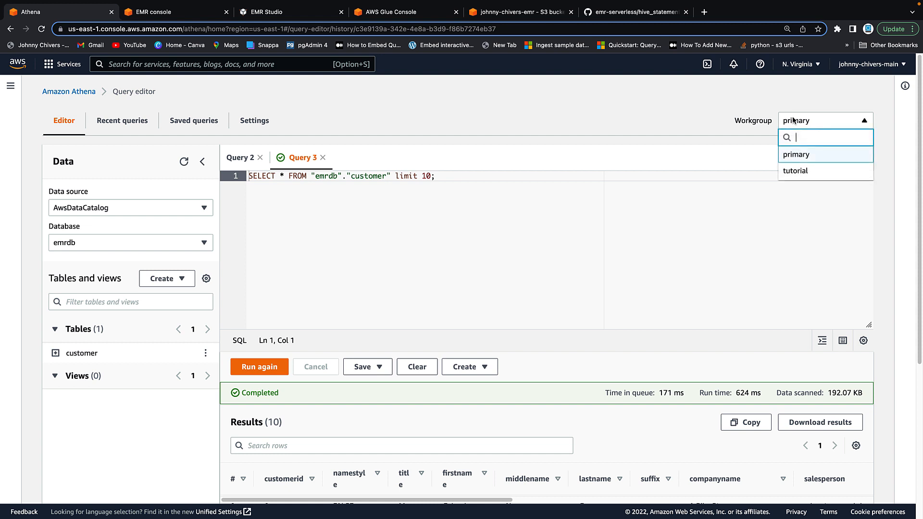
left_click(795, 171)
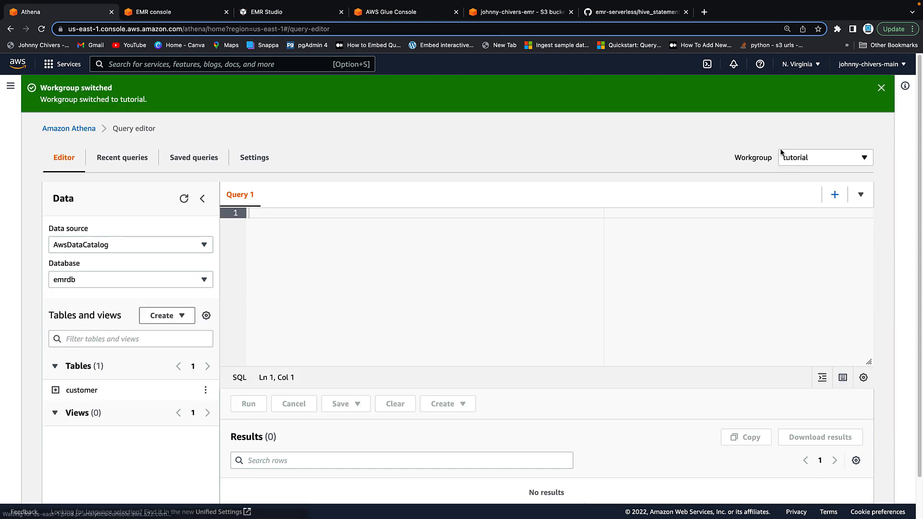
left_click(880, 88)
- Choose AwsDataCatalog as the data source and emrdb as the database in the query editor
left_click(118, 212)
left_click(99, 246)
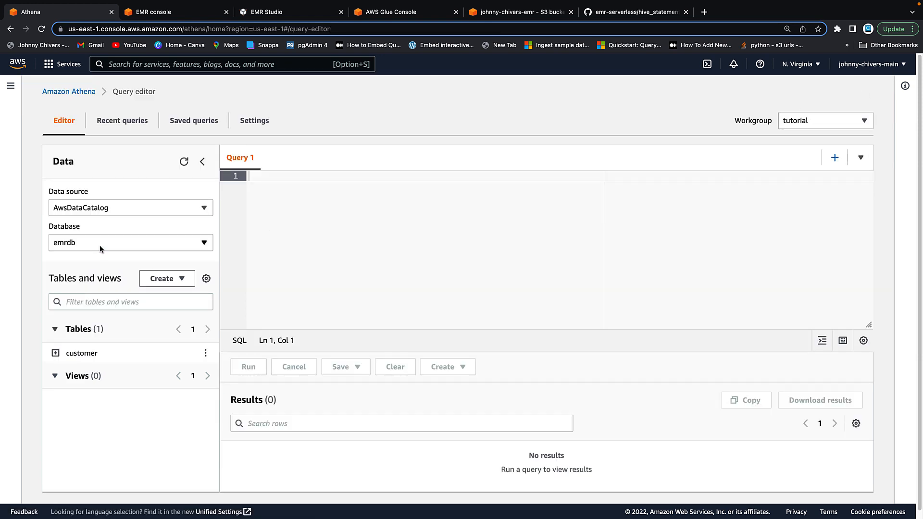
left_click(102, 244)
left_click(79, 292)
- Run a preview query on the customer table and examine its result rows across all columns
left_click(206, 355)
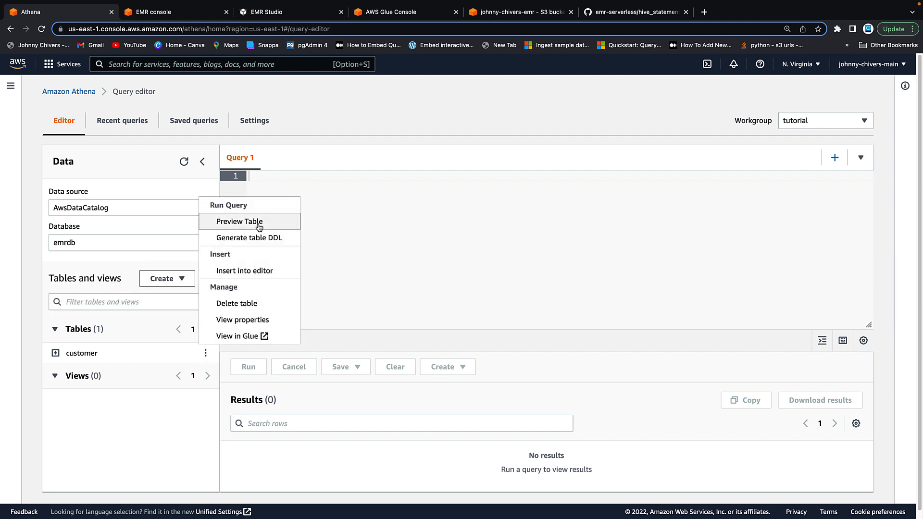
left_click(205, 354)
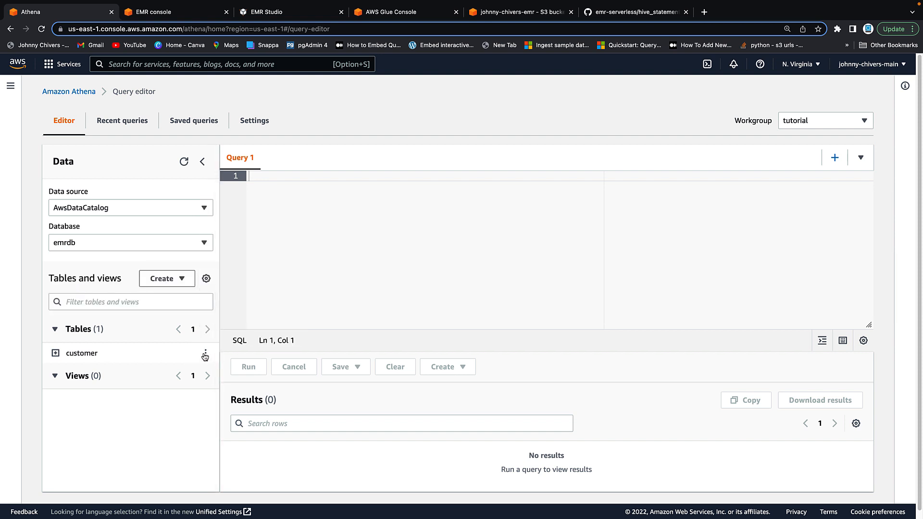
left_click(204, 354)
left_click(244, 222)
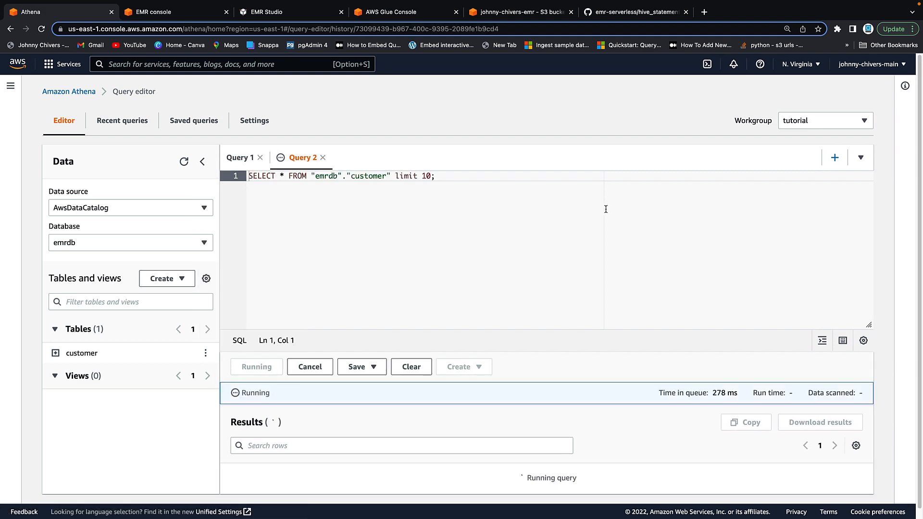
scroll(362, 341, "down", 5)
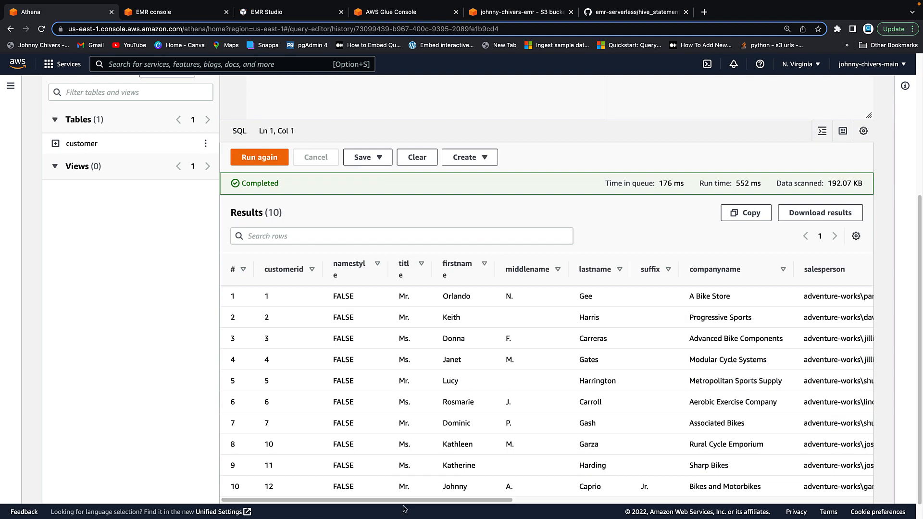
left_click_drag(404, 500, 868, 495)
left_click_drag(788, 504, 311, 518)
scroll(386, 404, "up", 3)
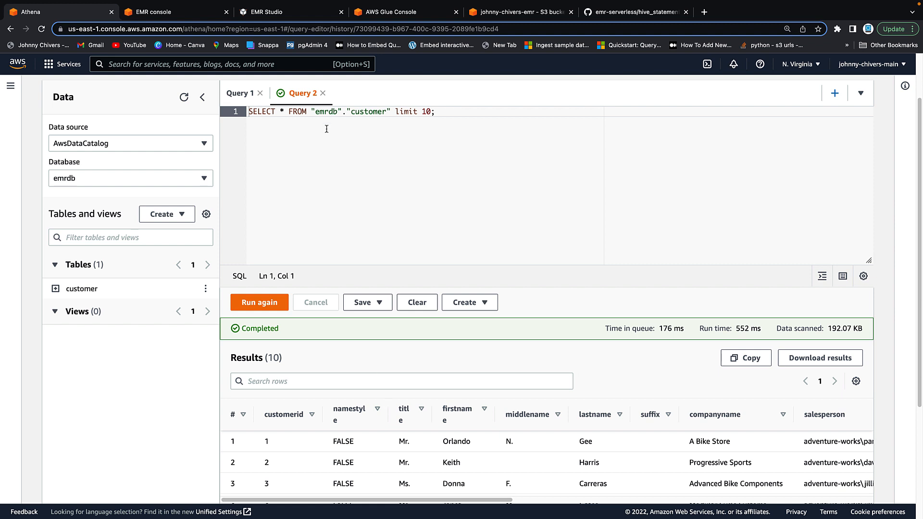
left_click(365, 112)
scroll(442, 402, "down", 3)
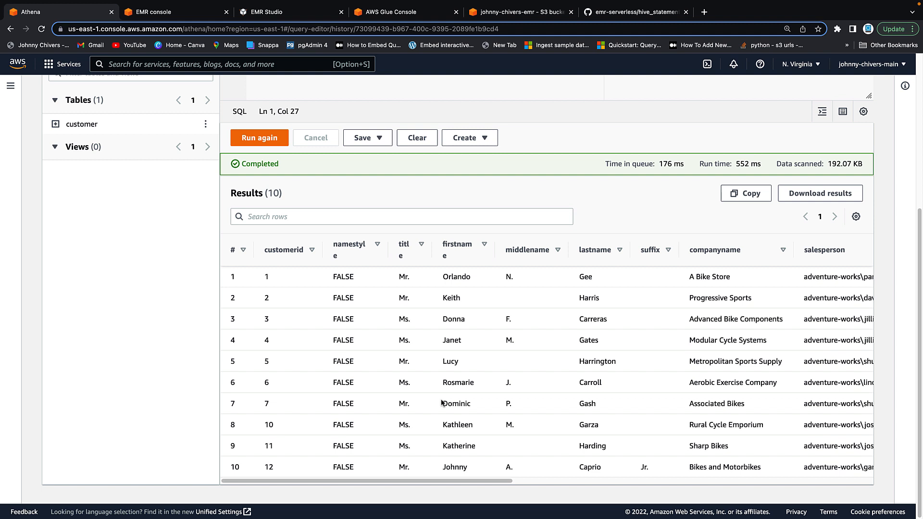
- Switch to EMR Studio and stop the hive-serverless application, entering "confirm" as the written consent
left_click(262, 12)
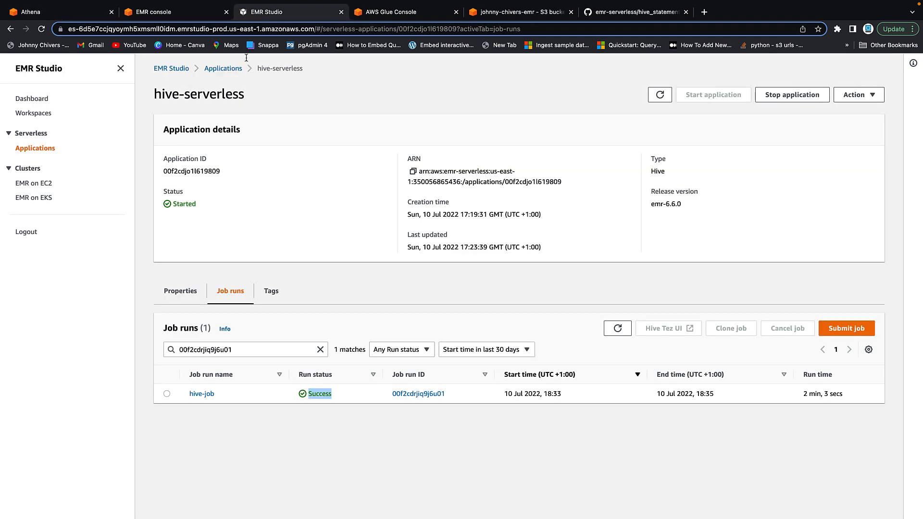
left_click(220, 69)
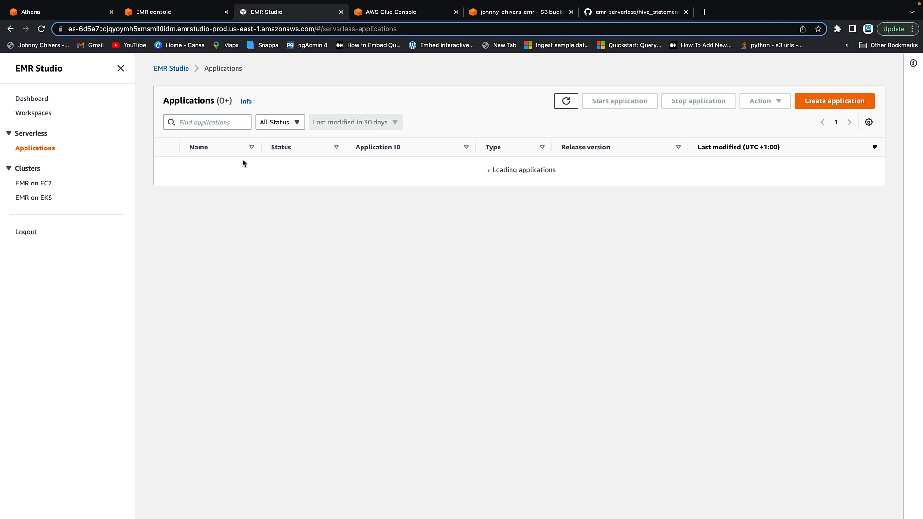
left_click(167, 167)
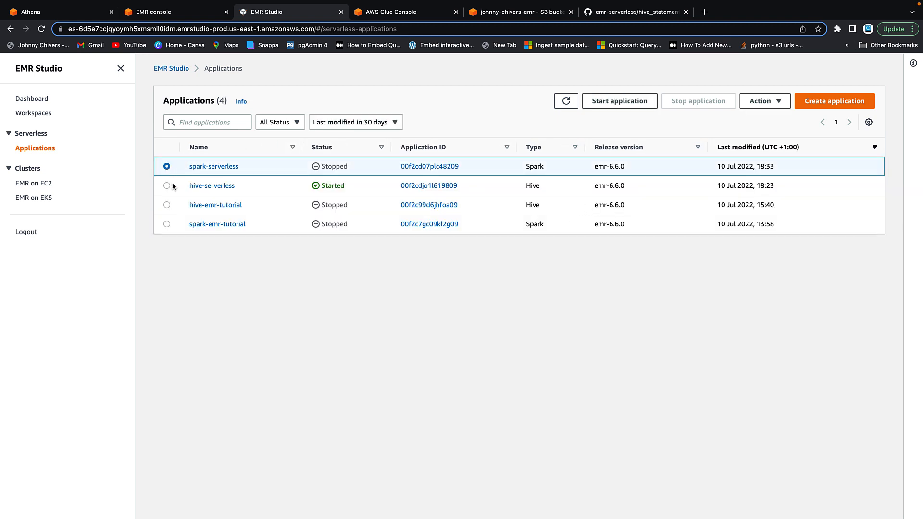
left_click(170, 190)
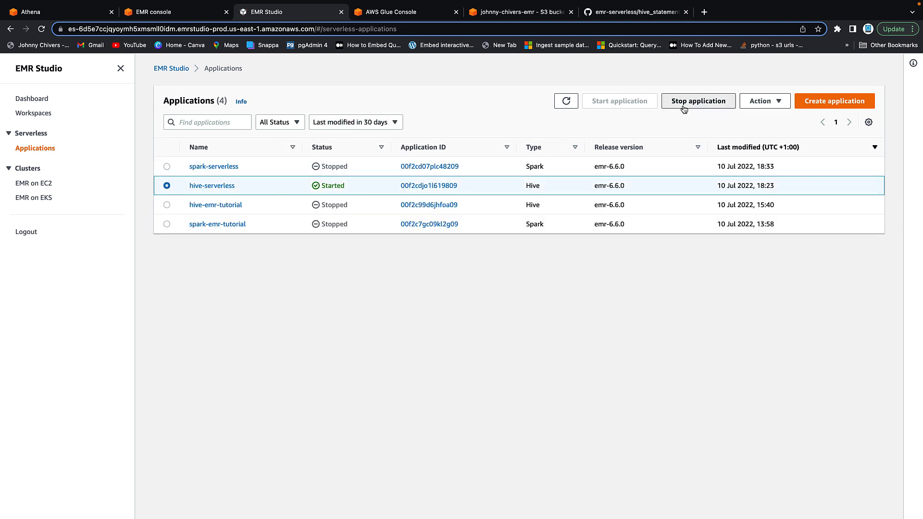
left_click(698, 101)
left_click(400, 304)
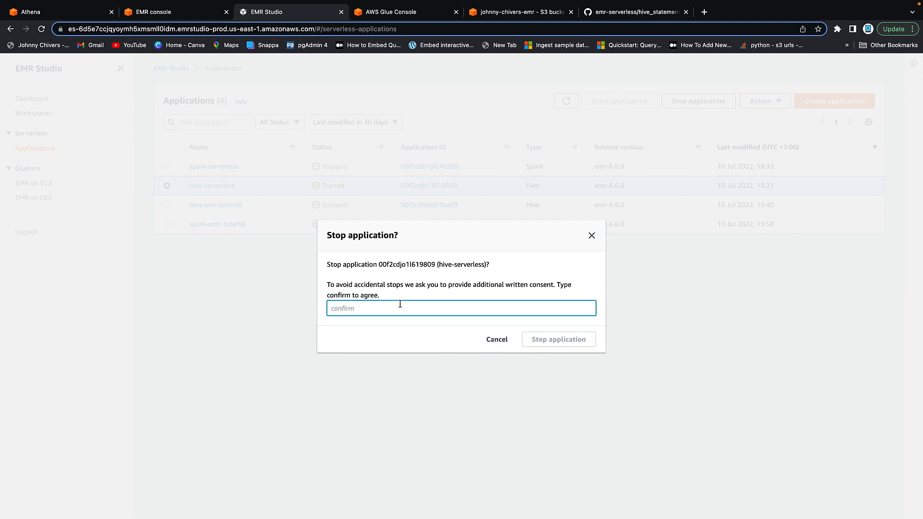
type("confirm")
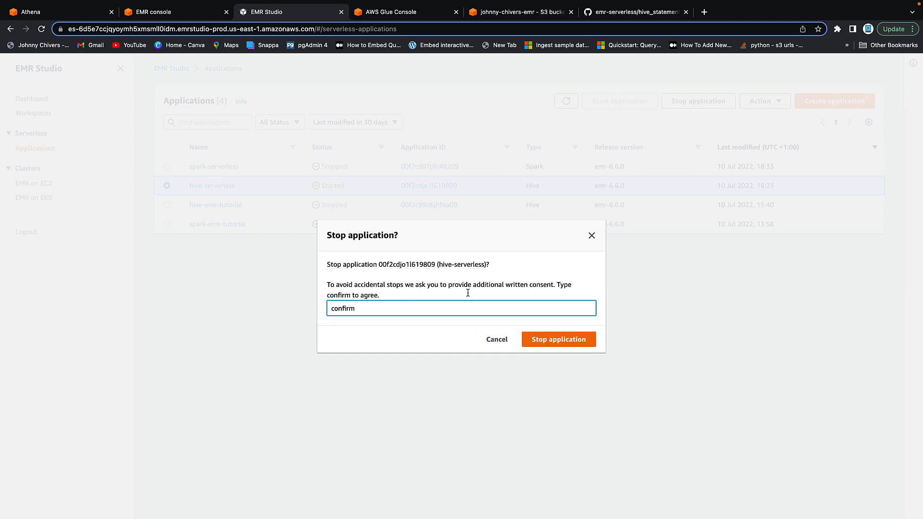
left_click(559, 340)
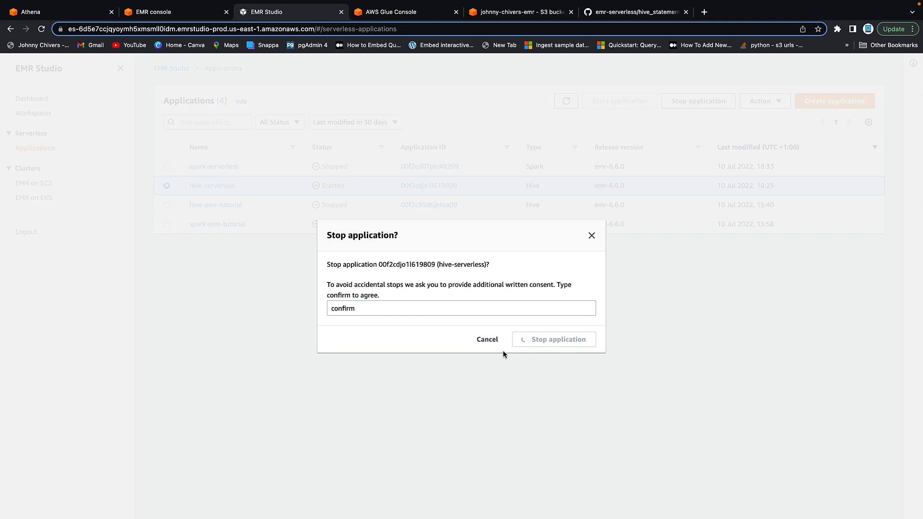